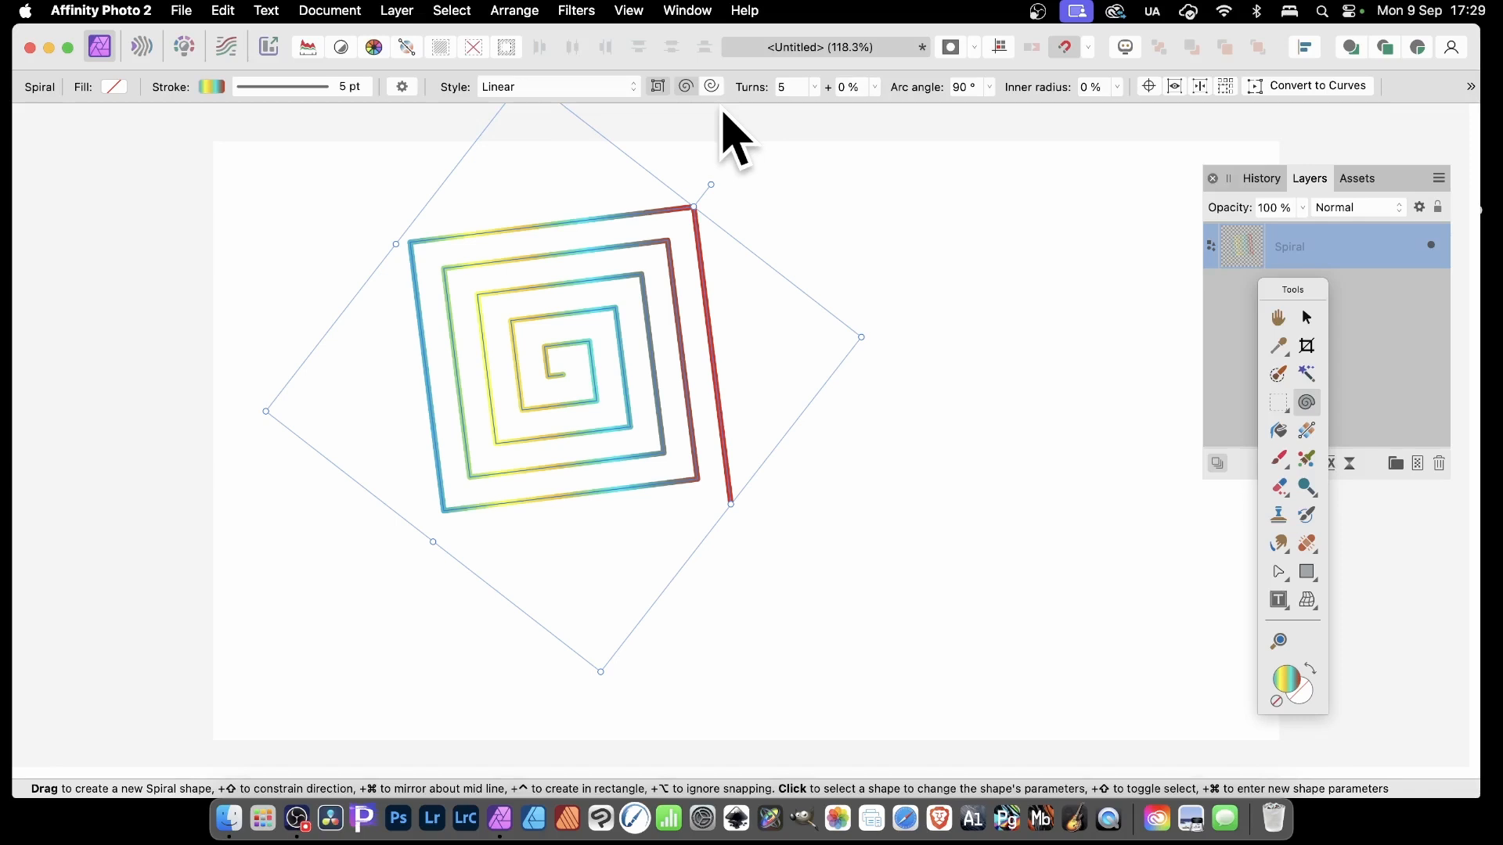
Undo the tilted spiral and draw an upright Linear spiral with straight, square-cornered segments and 9 turns
key(super+z)
key(super+z)
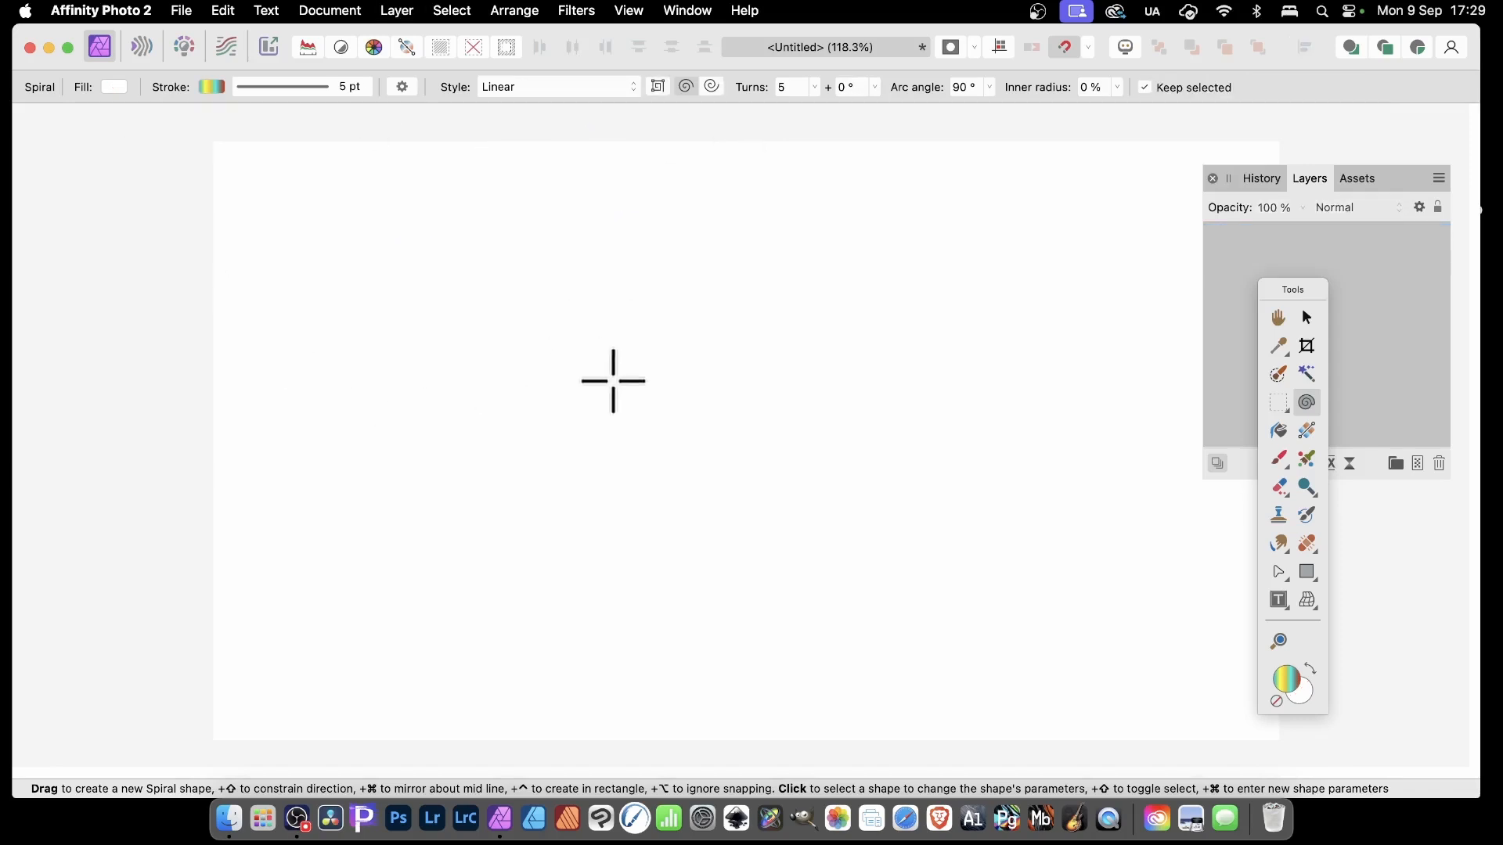
drag(589, 377, 725, 483)
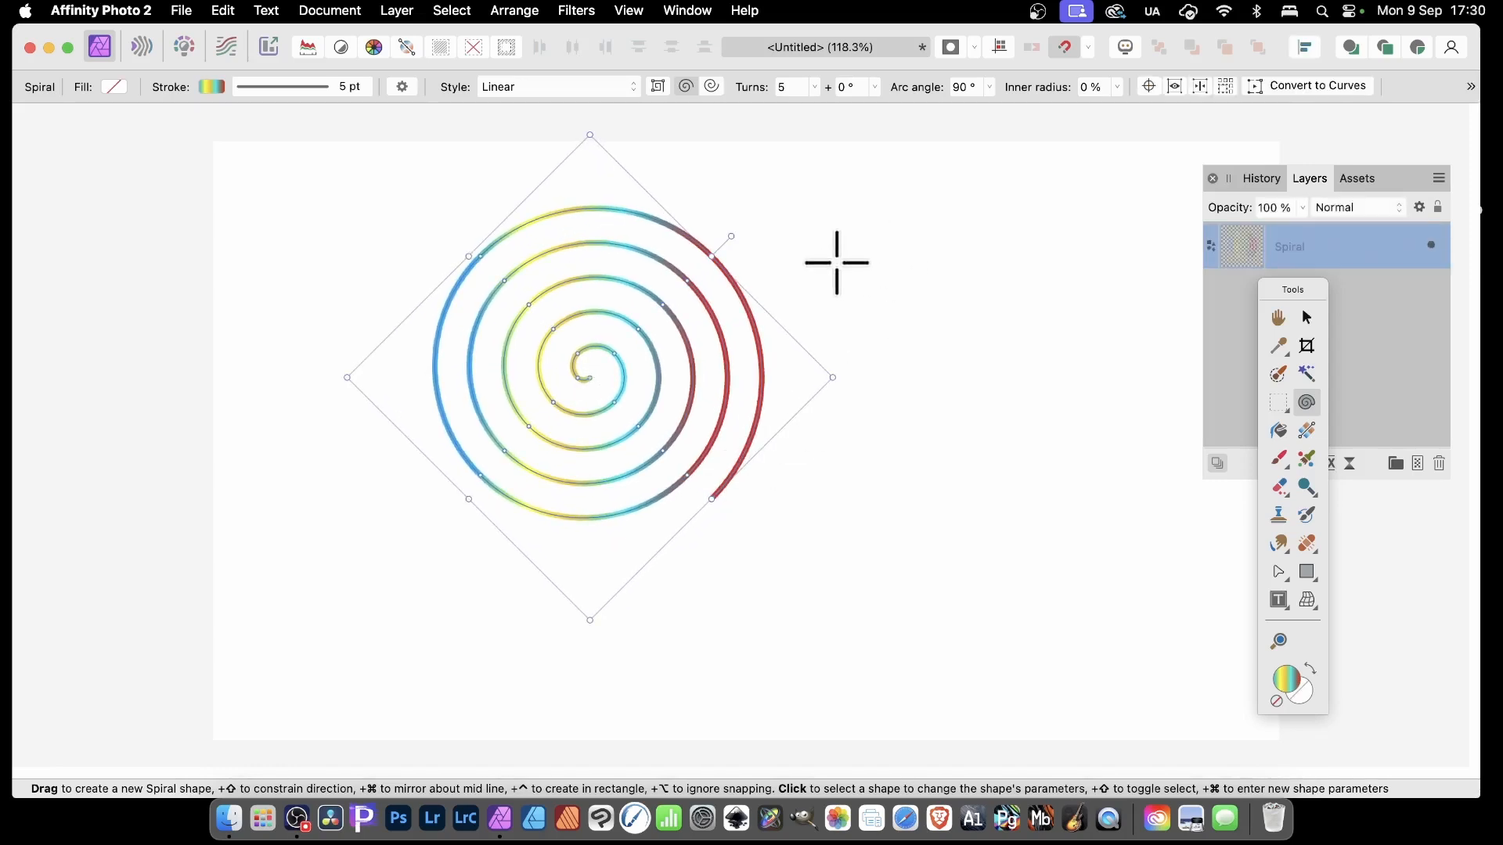
click(659, 88)
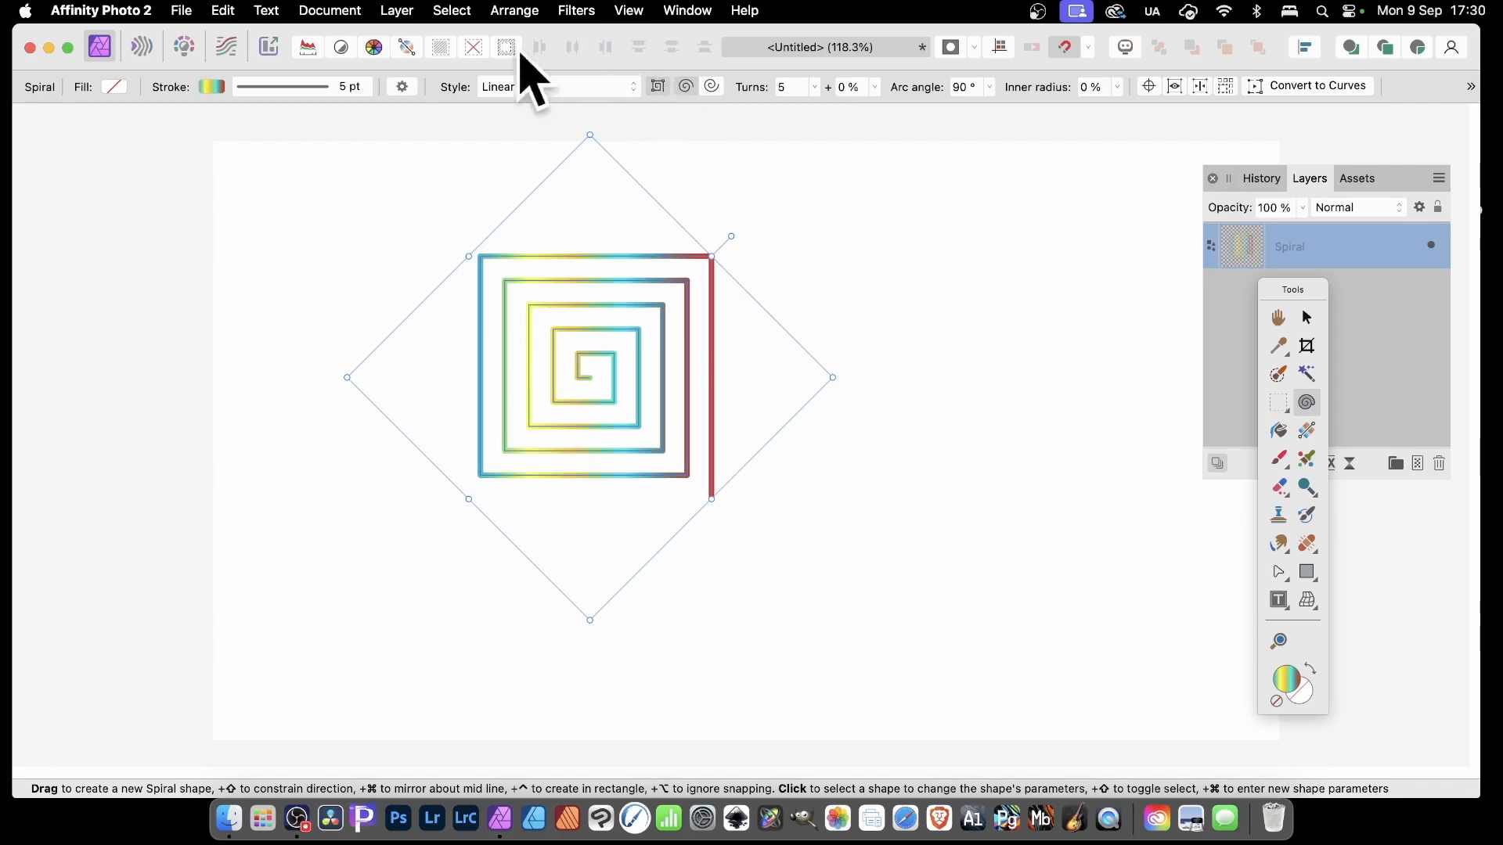
click(814, 87)
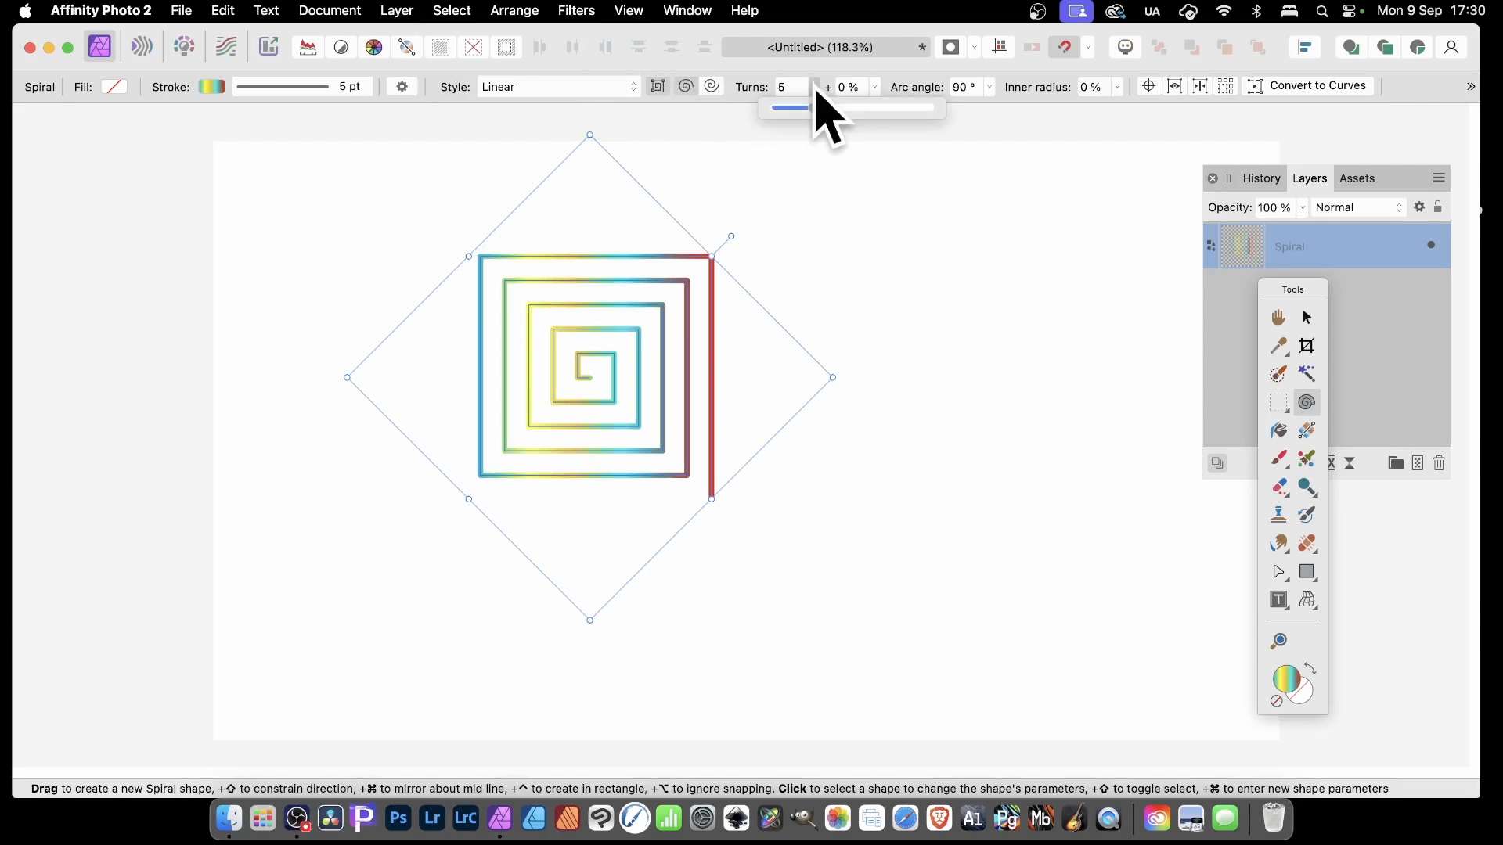
drag(815, 108, 843, 116)
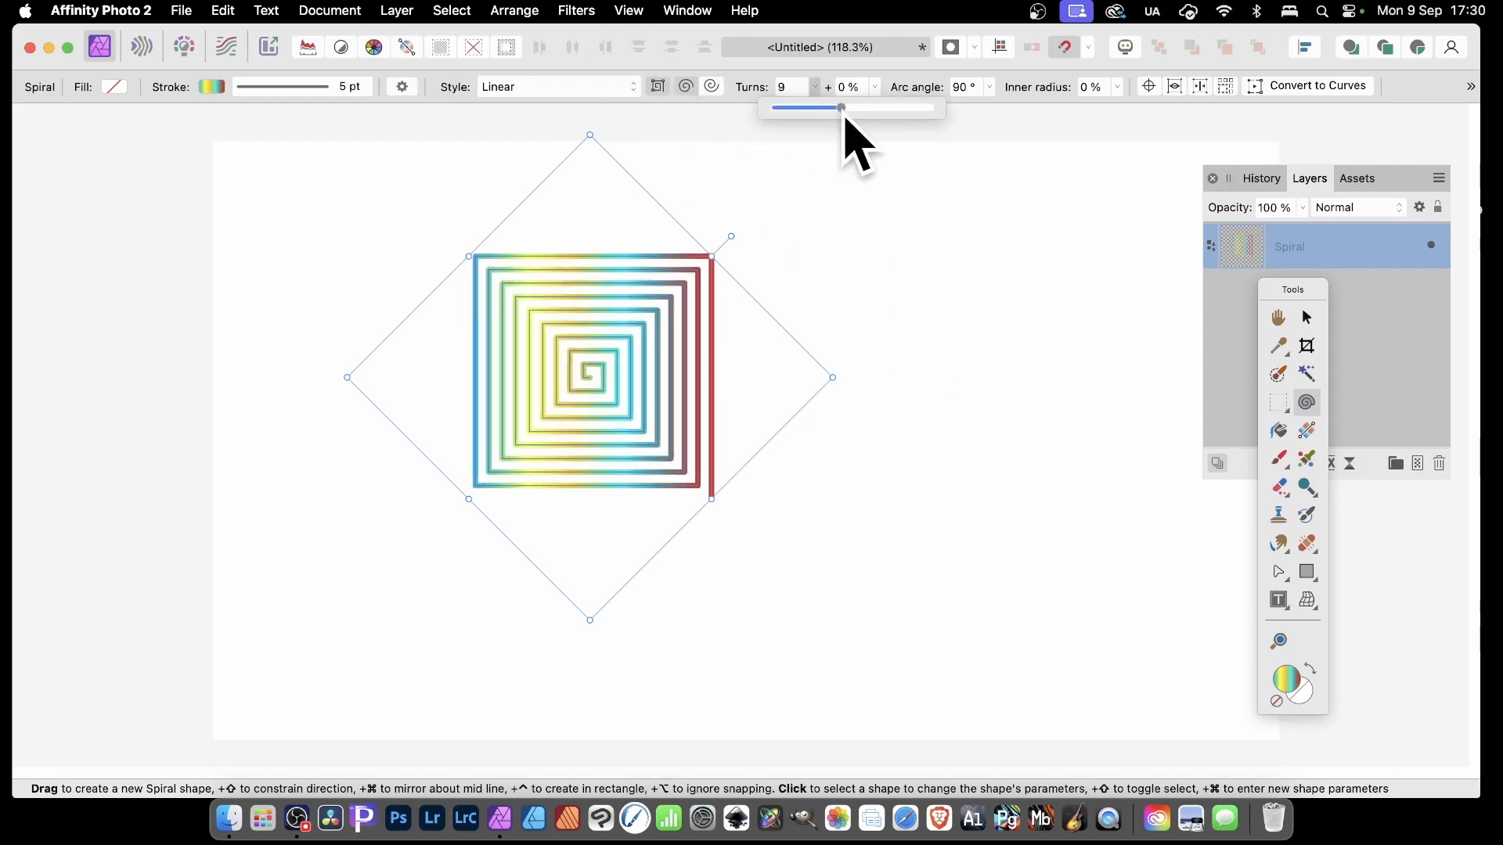
Set the square spiral's style to Counter Semi-circular and enlarge it towards the right side of the page
click(540, 88)
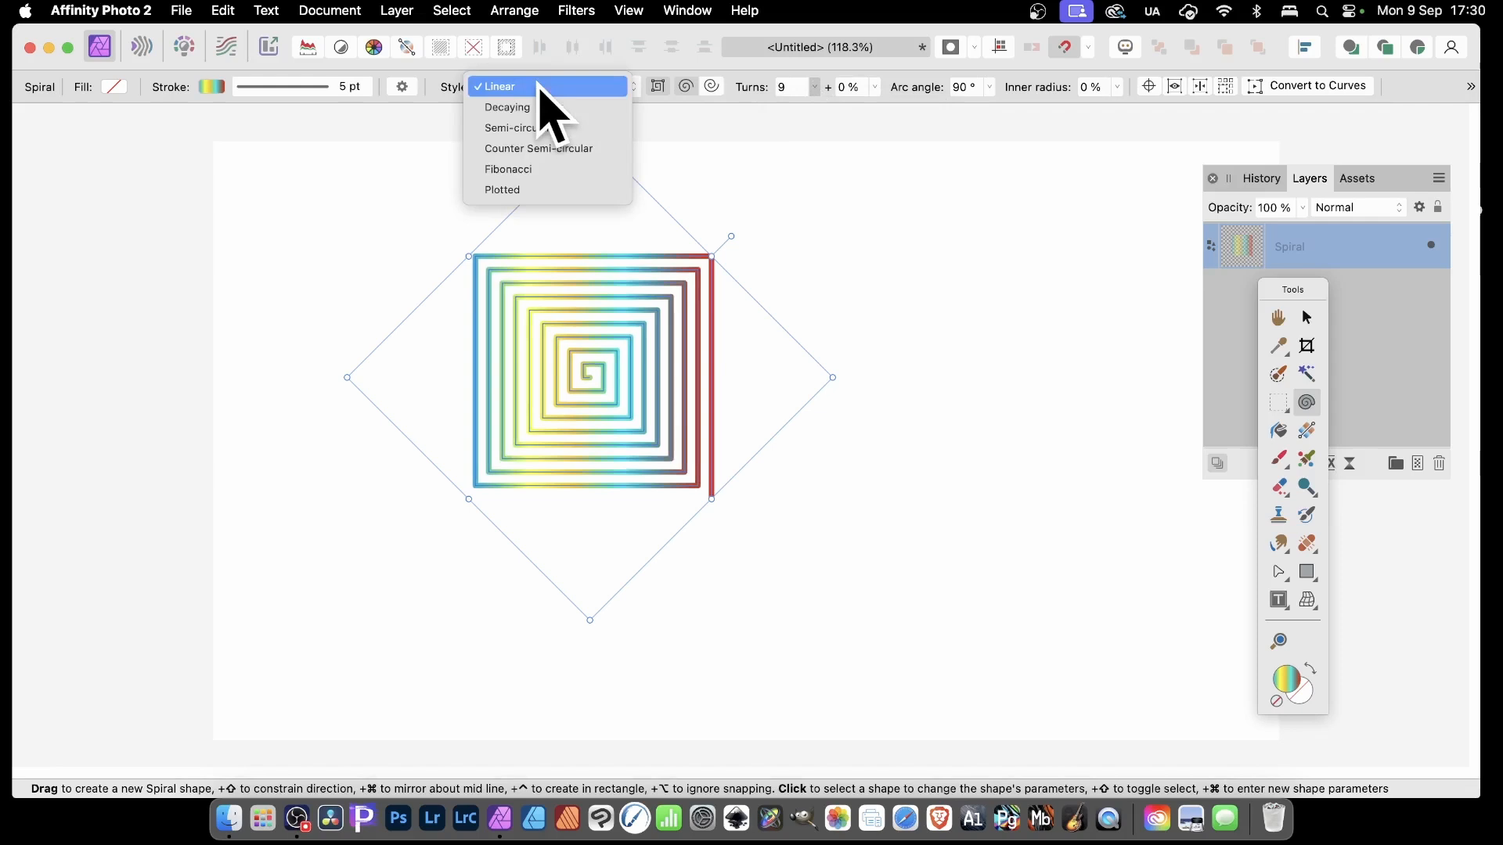
click(537, 129)
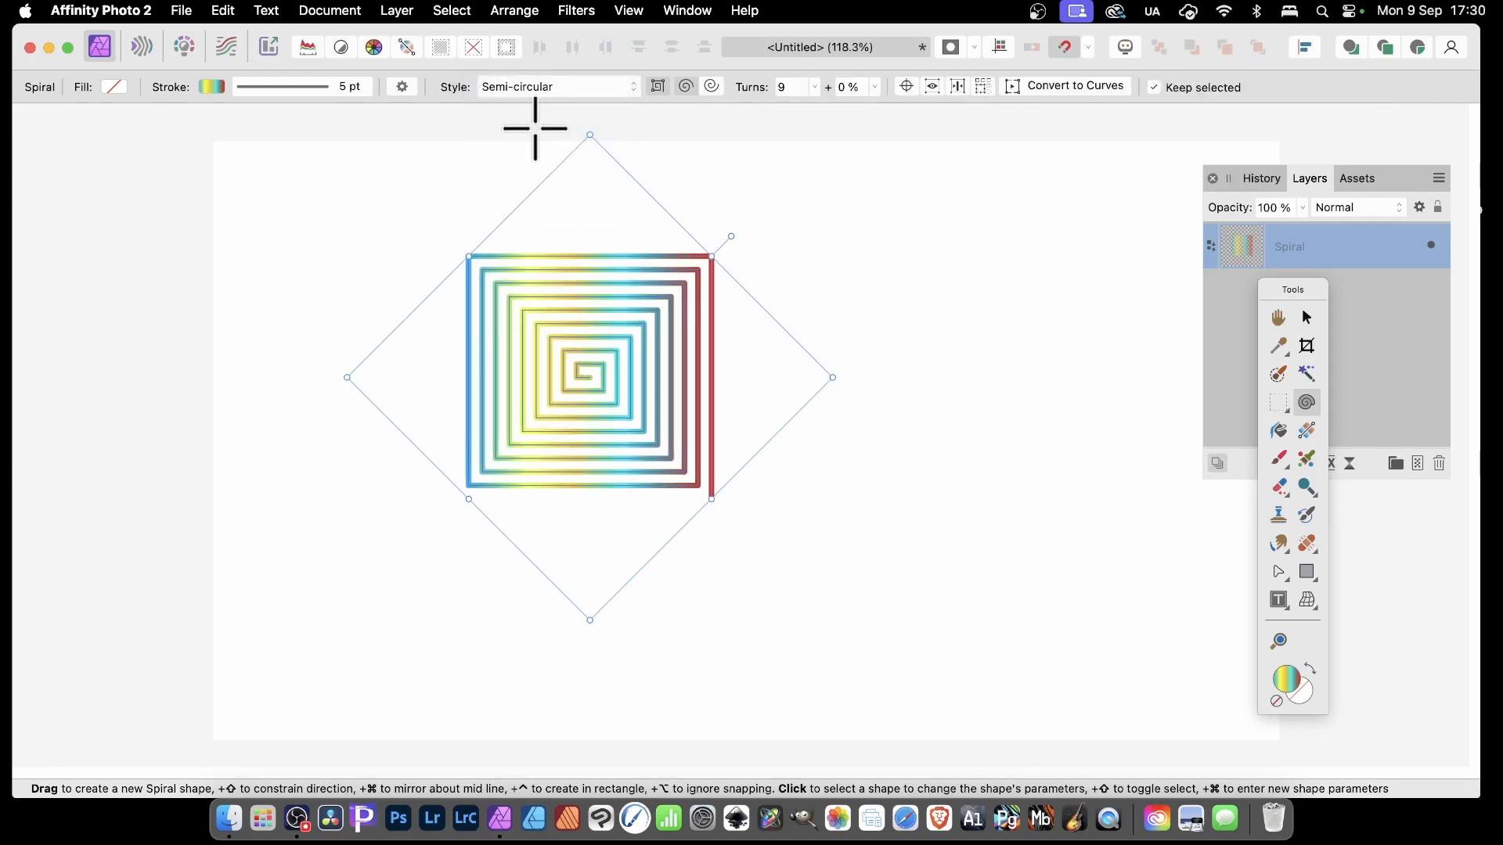
click(571, 88)
click(575, 105)
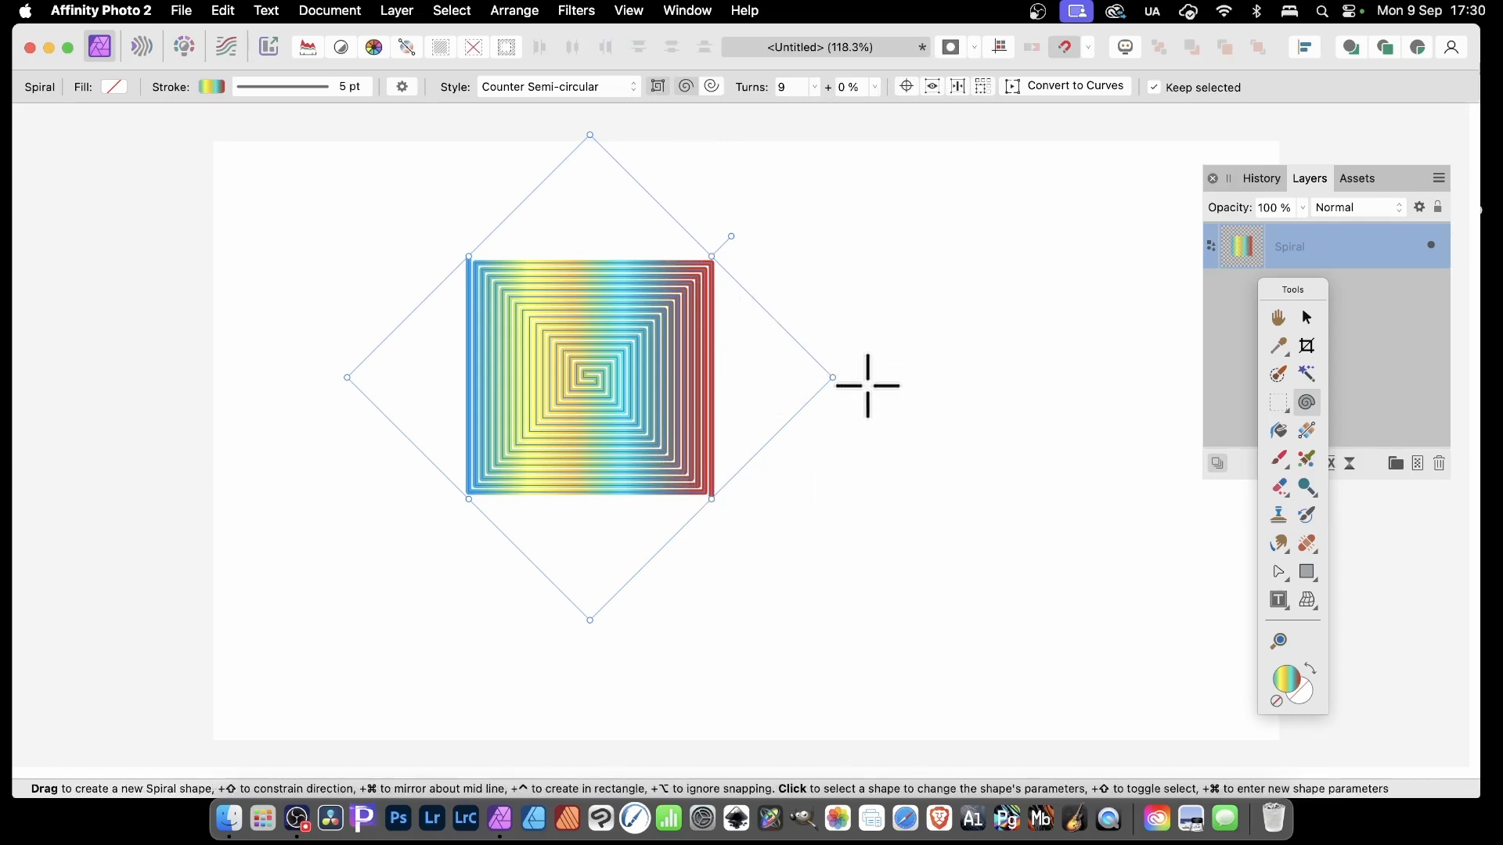
drag(831, 377, 1089, 399)
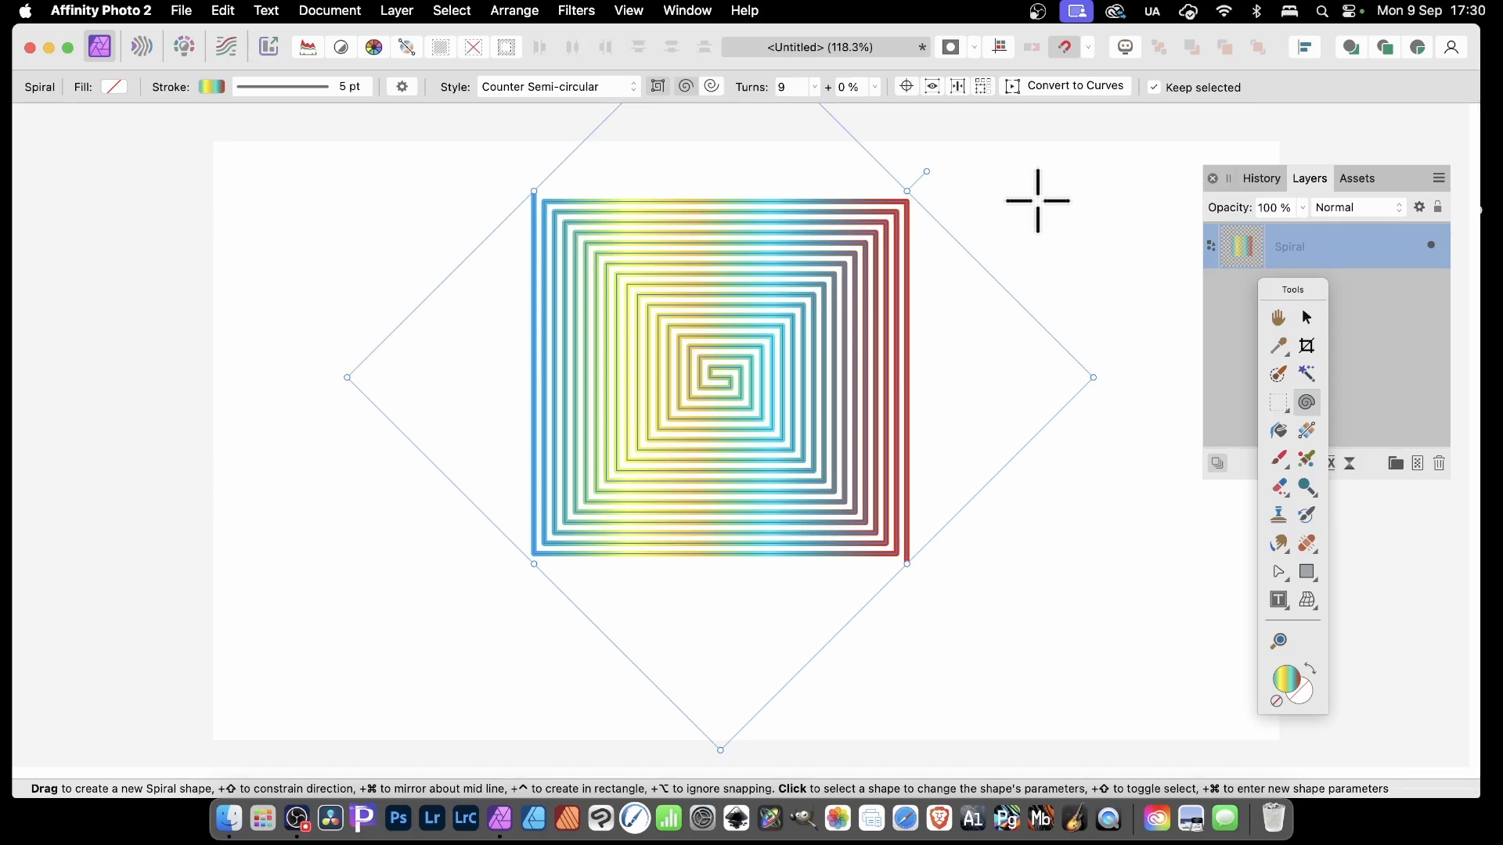
Draw a rectangle over the spiral, just inside its outermost left and right lines
click(1306, 573)
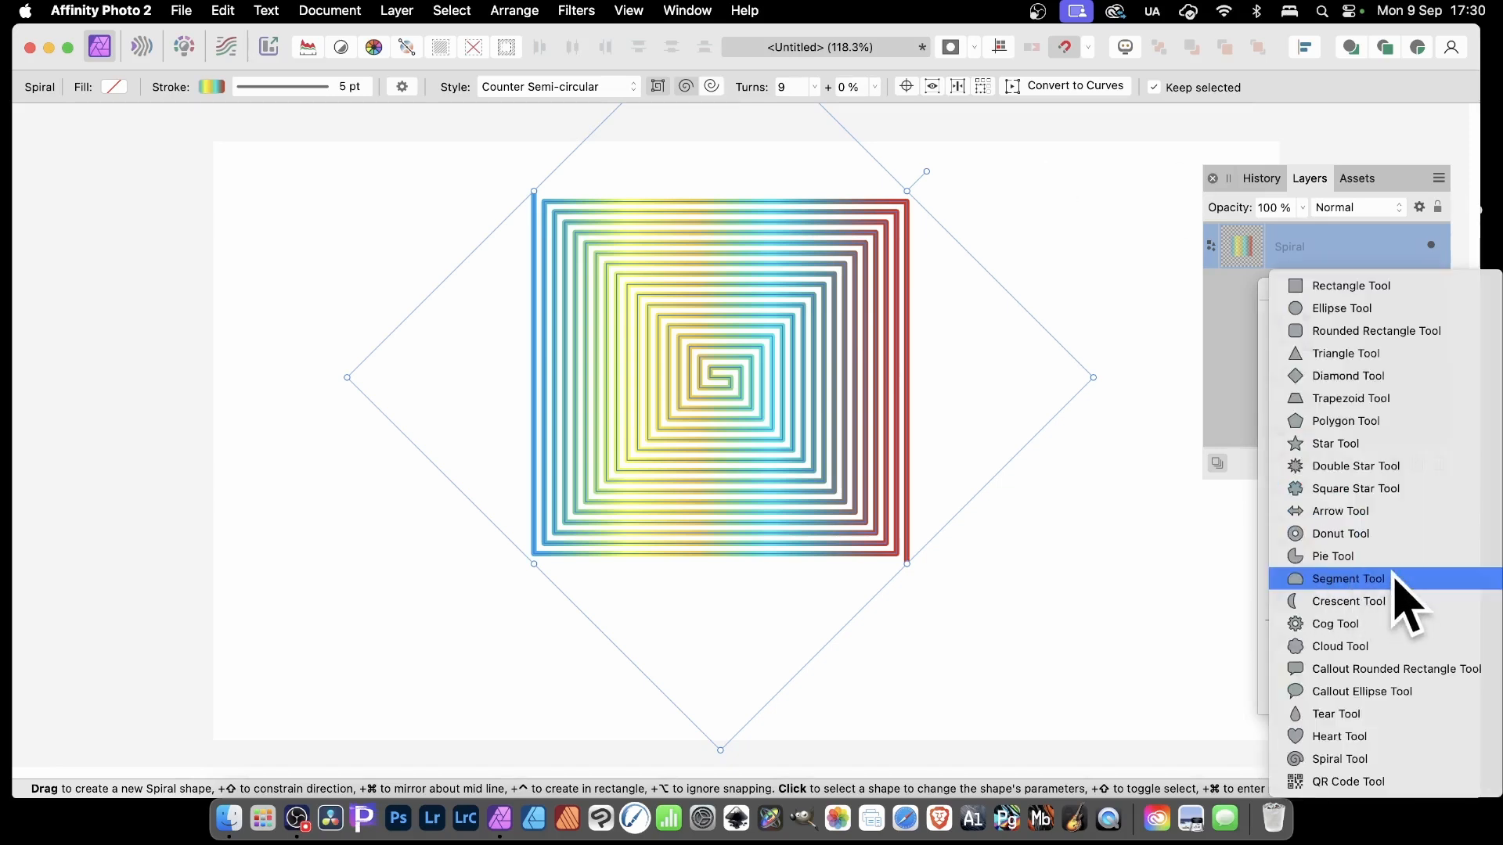
click(1372, 286)
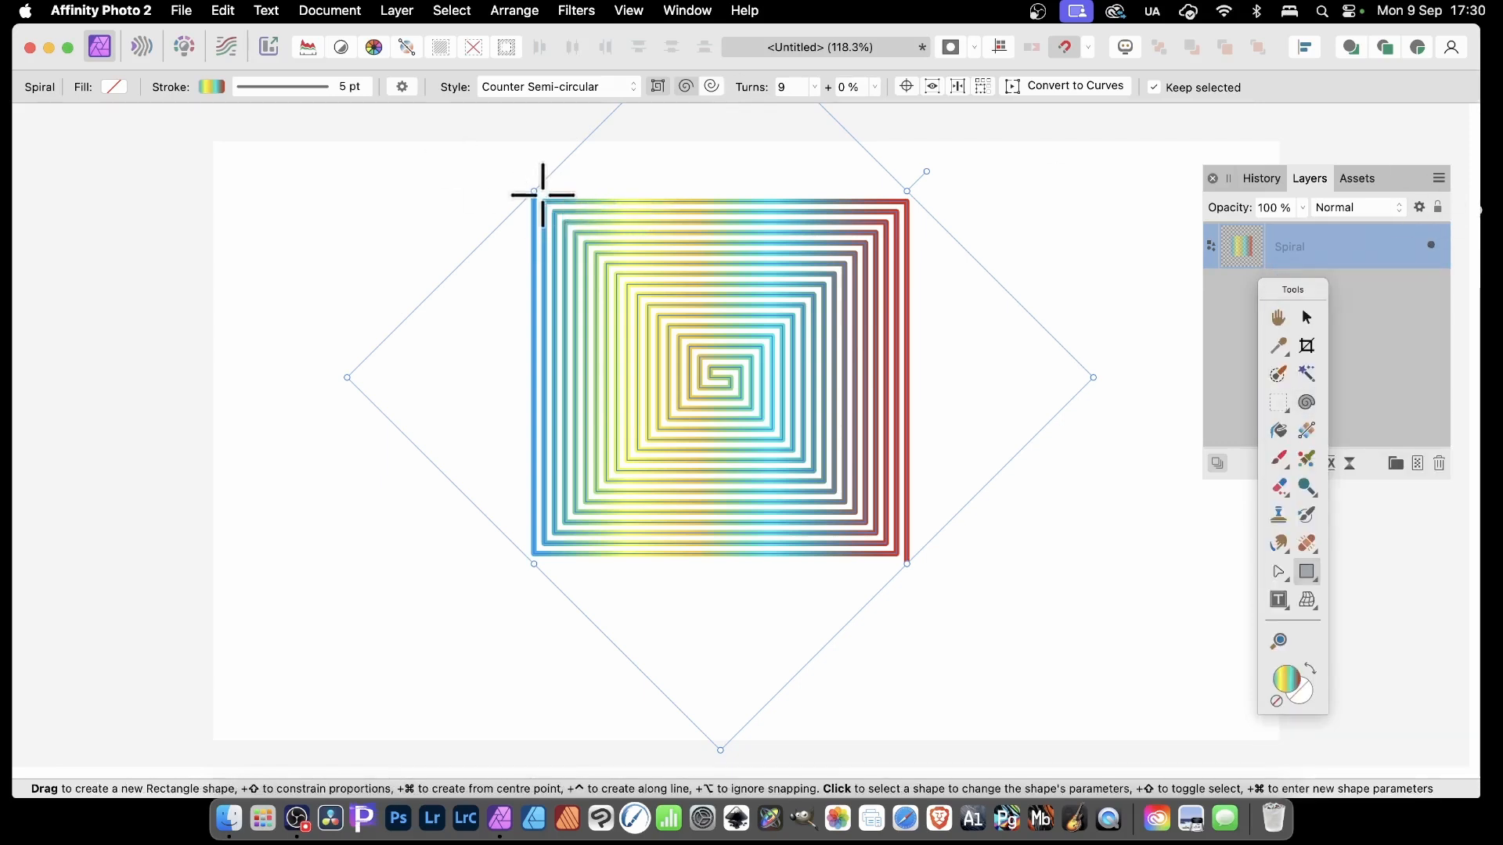
drag(542, 194, 896, 548)
Centre the rectangle and the spiral vertically on each other and use the rectangle as a mask for the spiral
click(1306, 317)
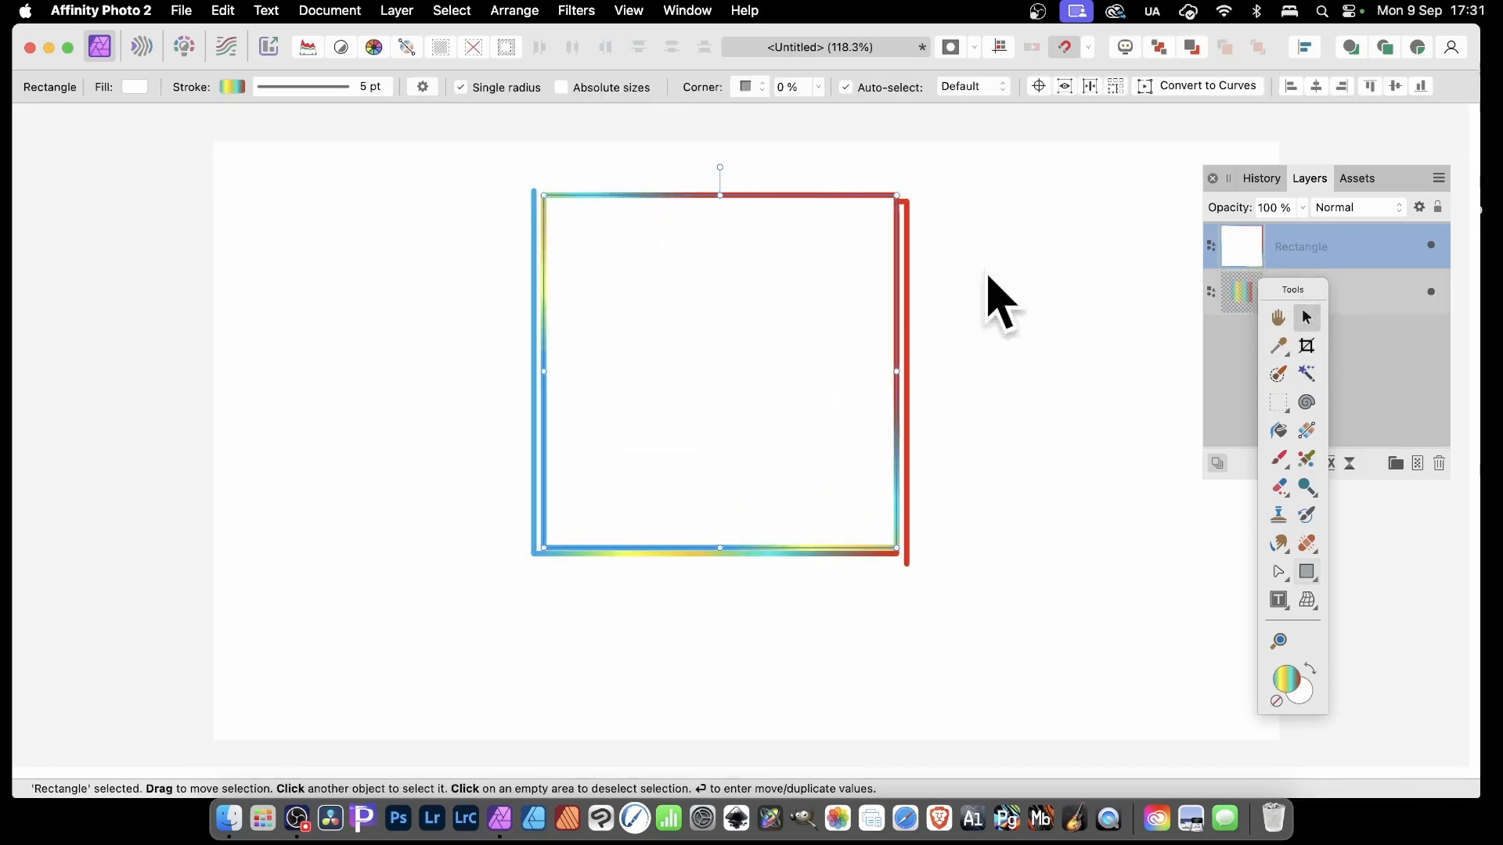
drag(448, 139, 1033, 637)
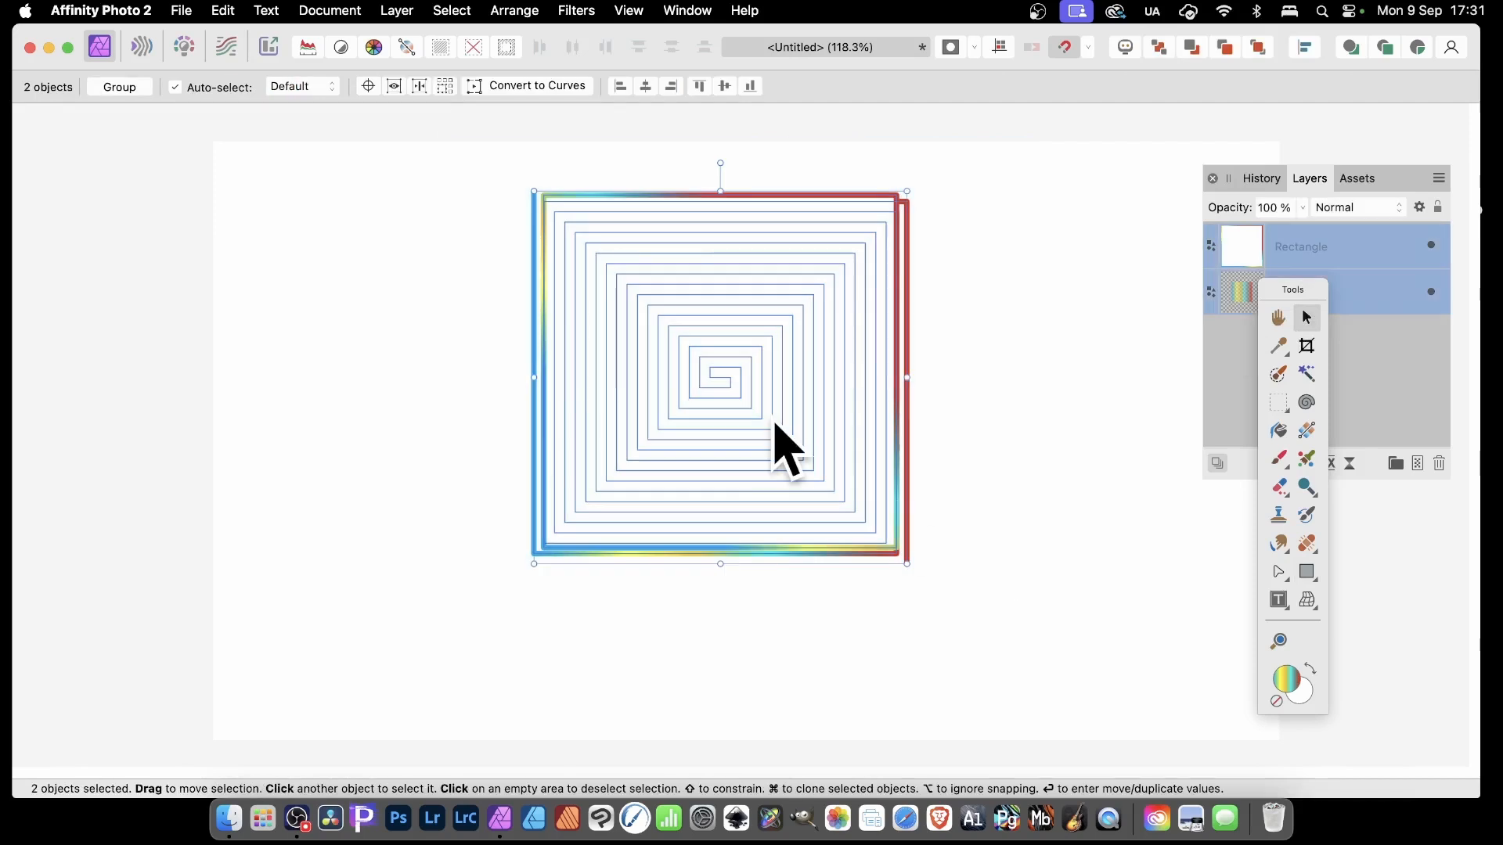
click(725, 86)
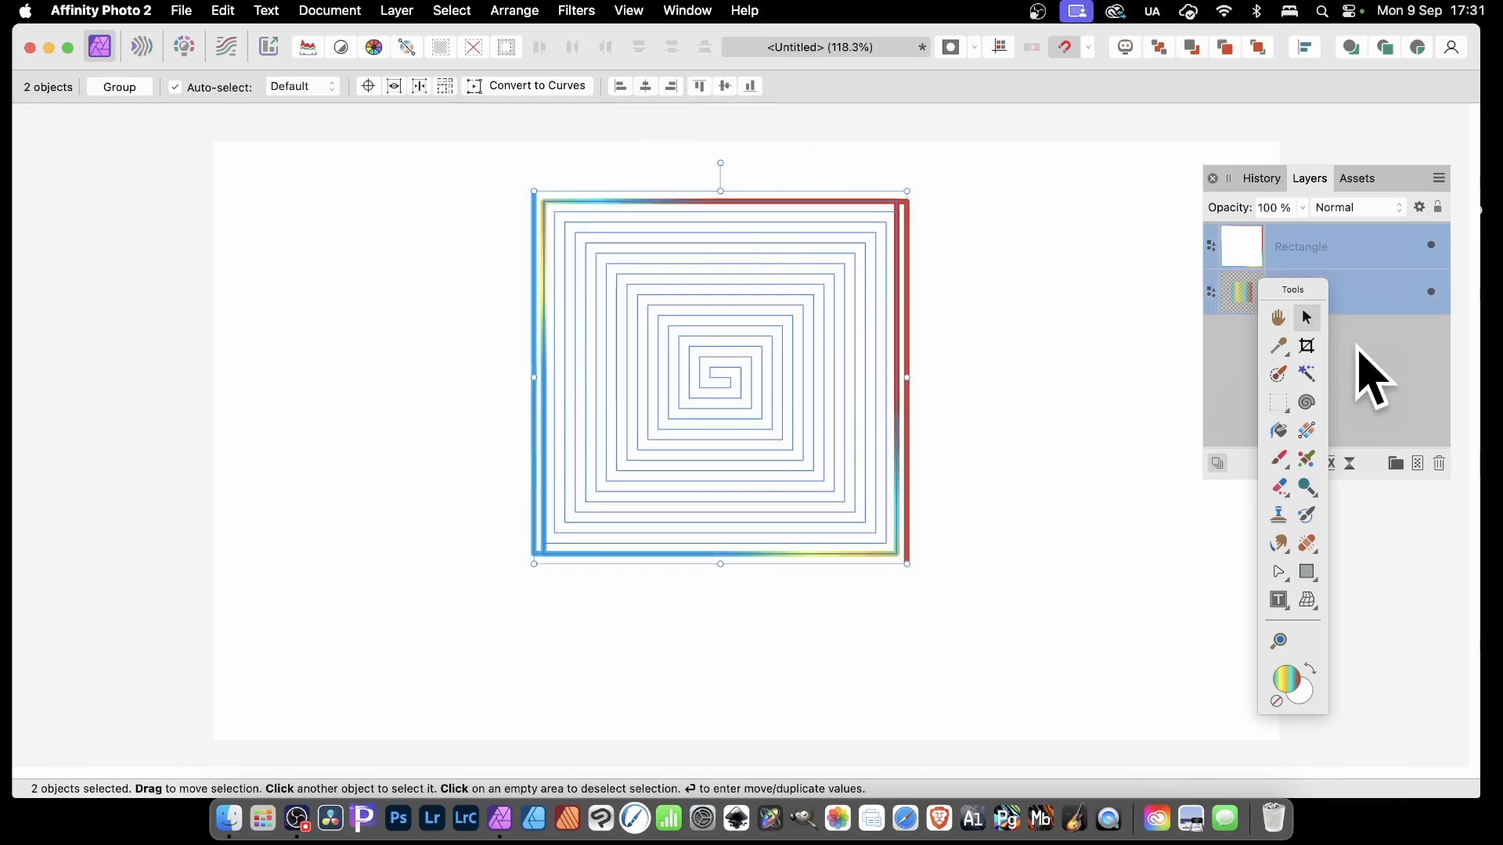
drag(1244, 245, 1250, 293)
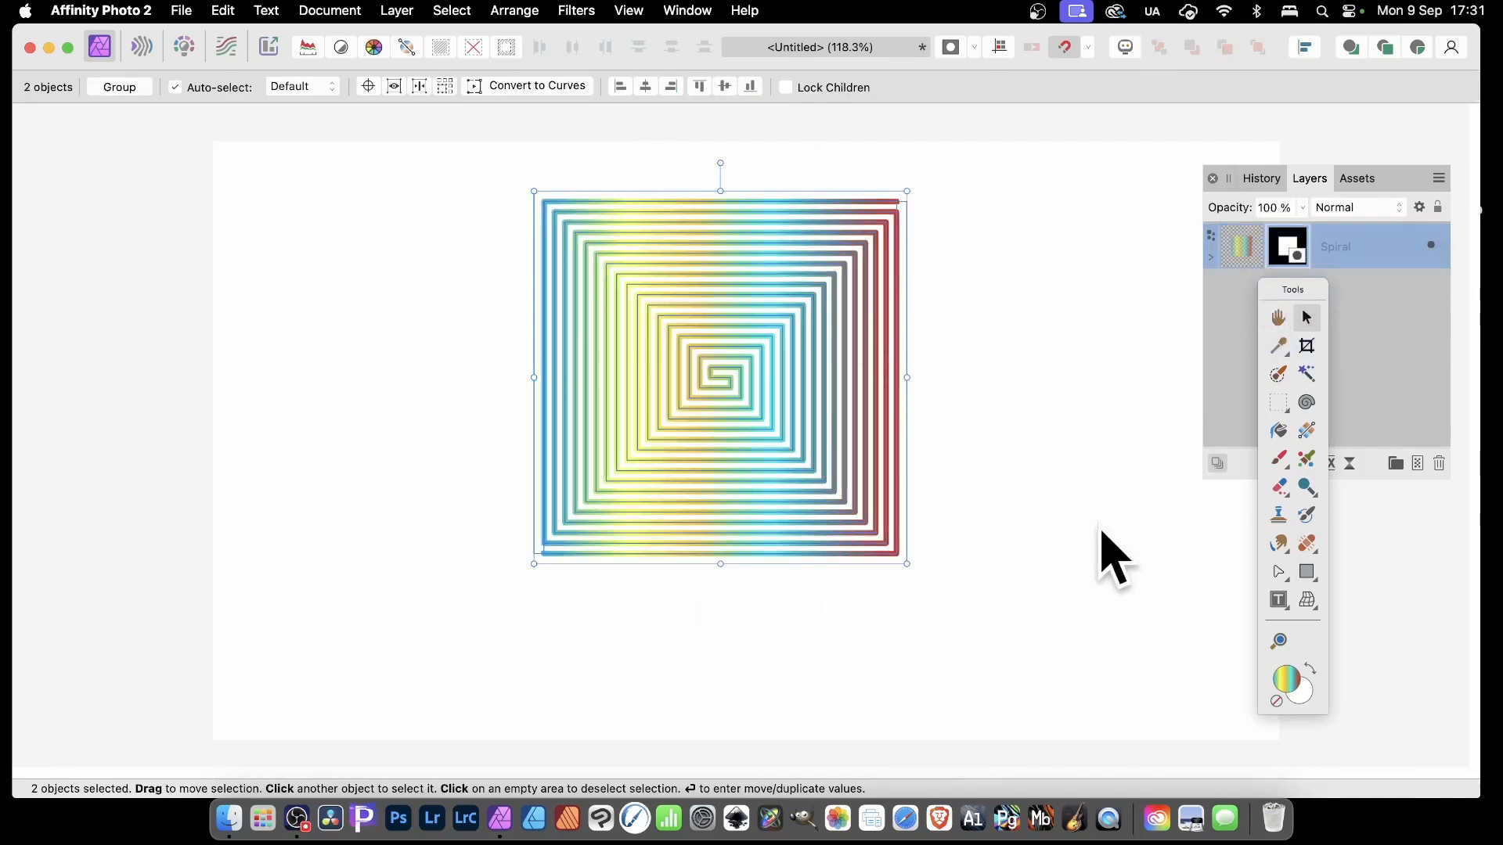
click(1049, 520)
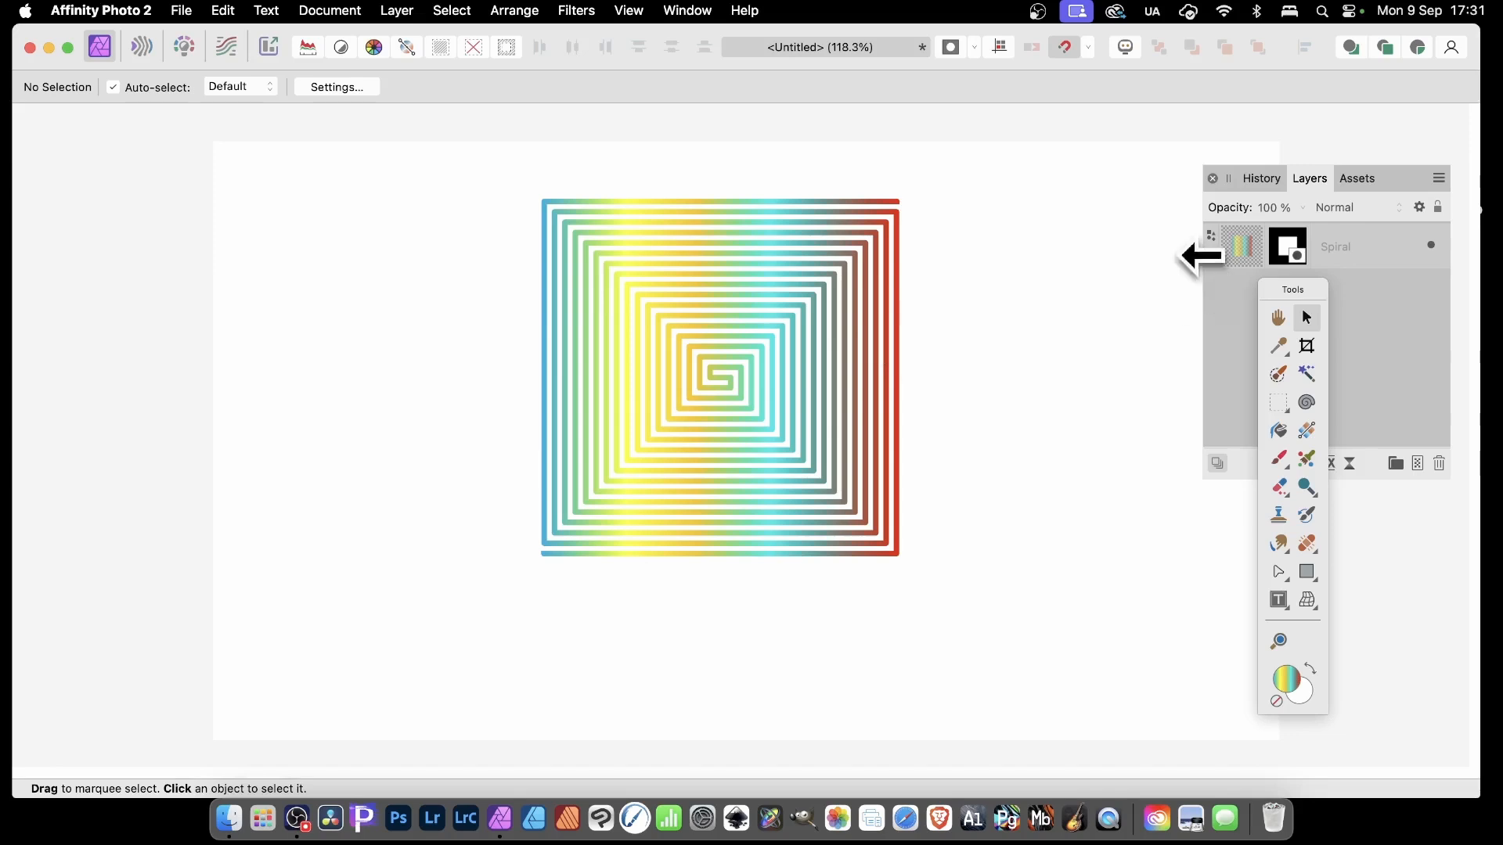
Try enlarging the nested mask rectangle beyond the spiral's upper-left corner and undo the resize
click(1210, 258)
click(1256, 293)
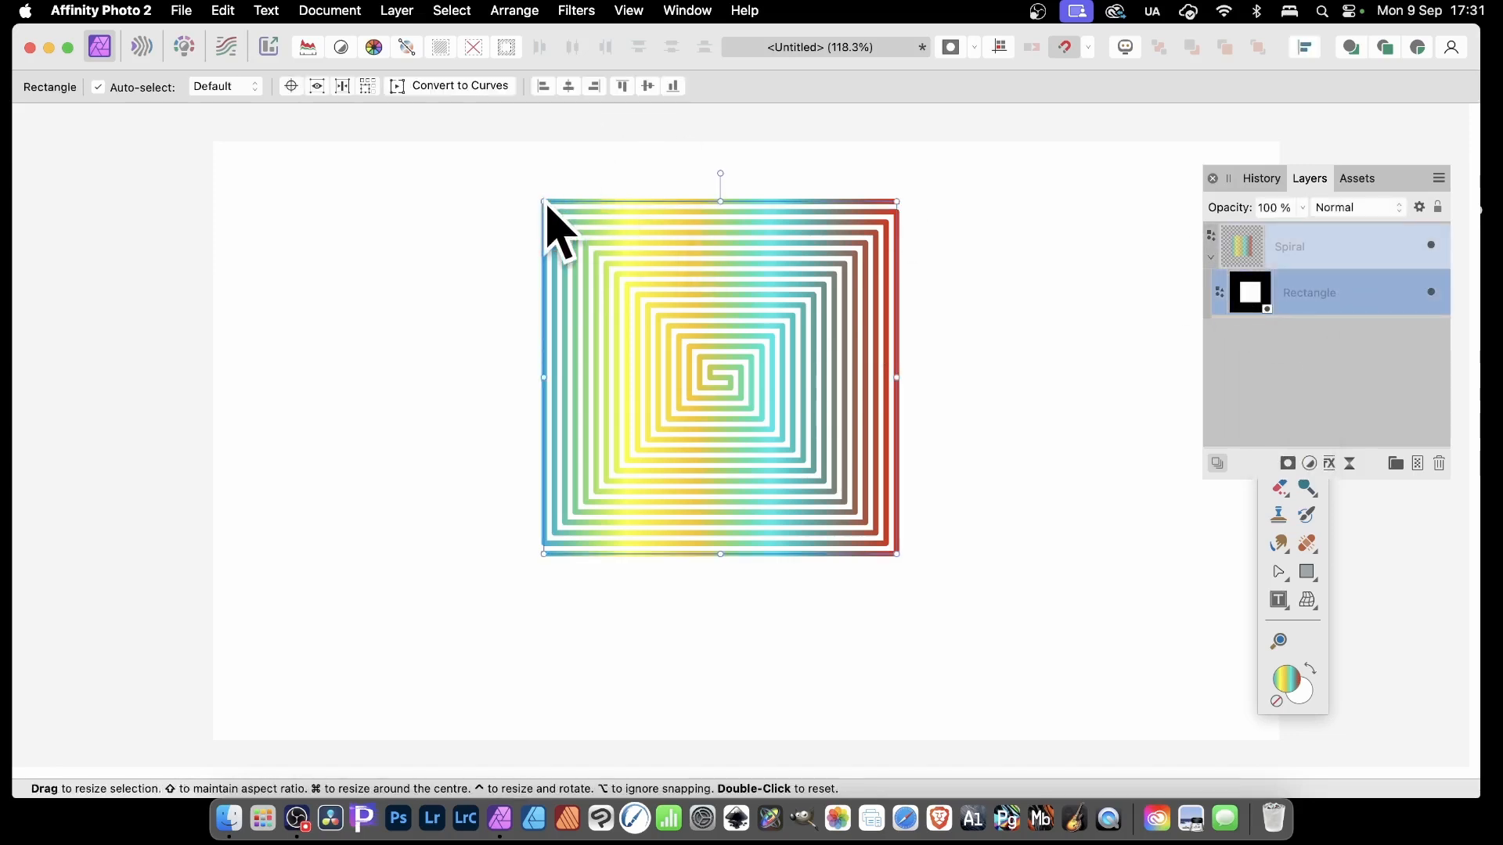
mouse_move(545, 205)
mouse_down()
mouse_move(576, 222)
mouse_move(532, 201)
mouse_move(553, 206)
mouse_move(530, 181)
mouse_up()
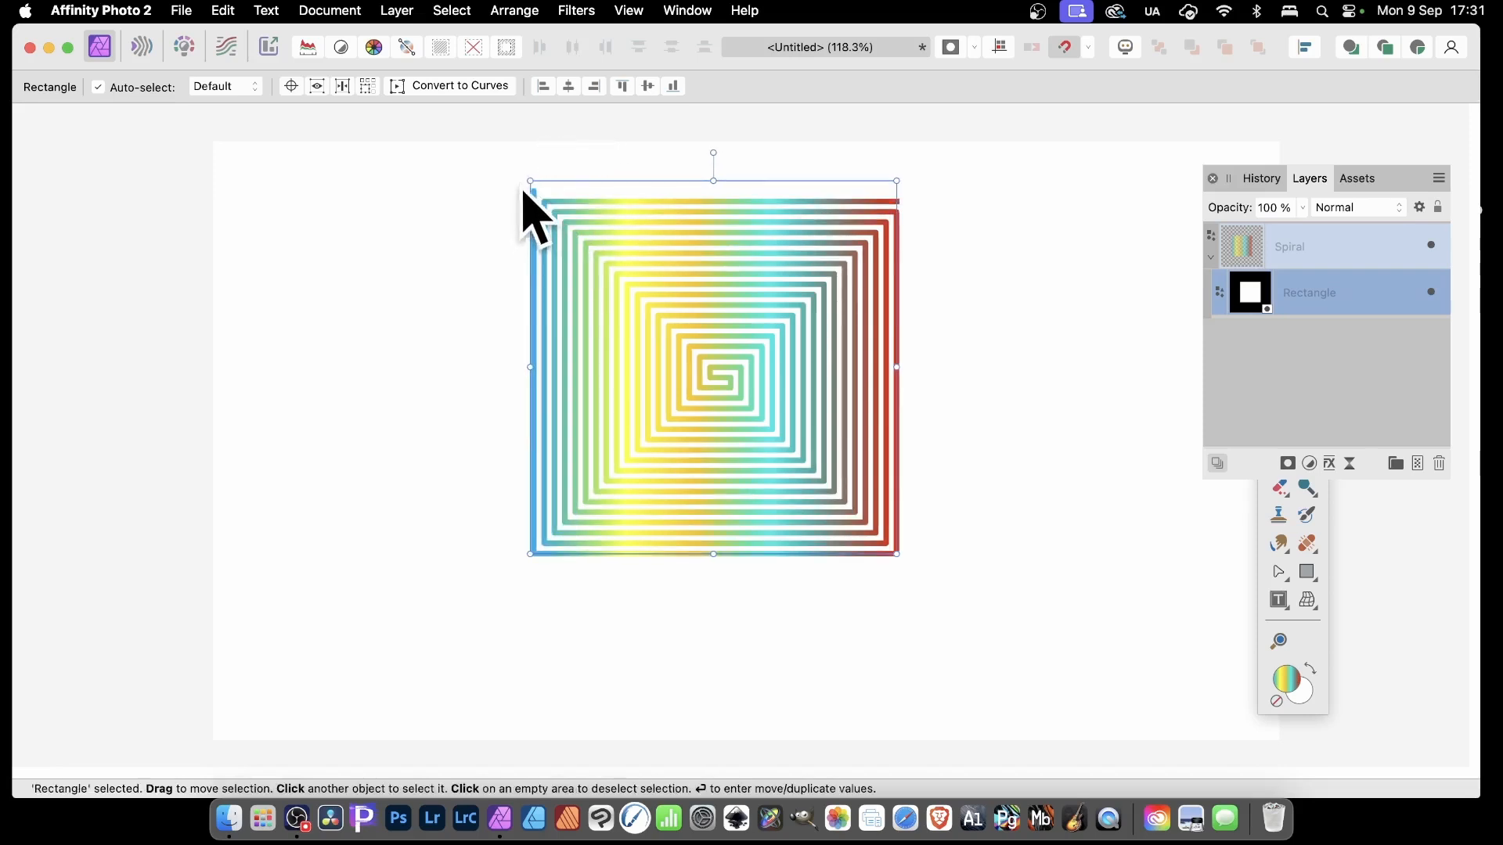
key(super+z)
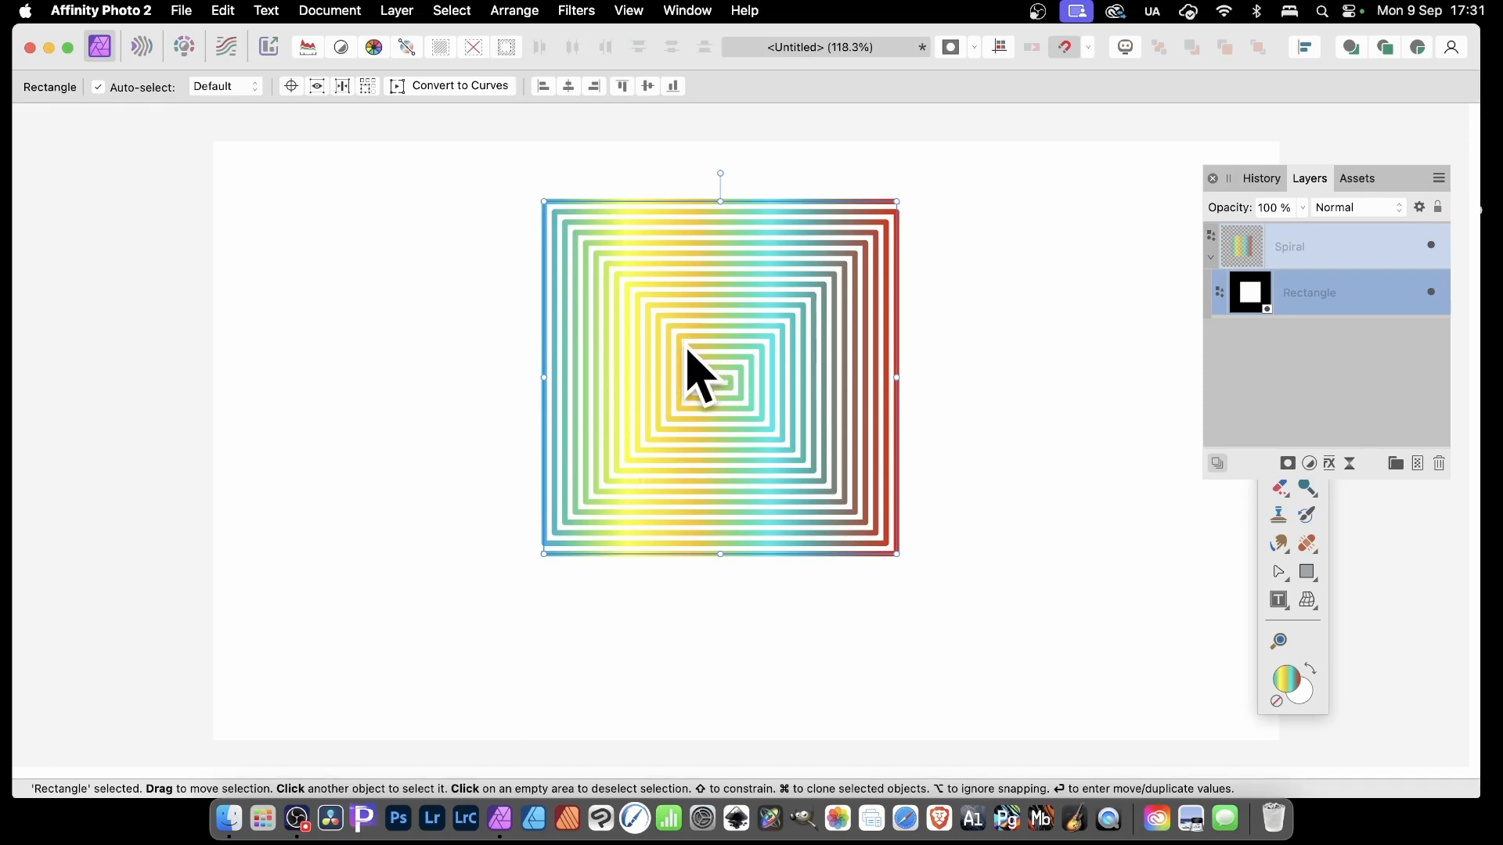
Redraw the spiral's Linear stroke gradient horizontally from outside its left edge to its right edge, after trying a diagonal direction
click(1244, 250)
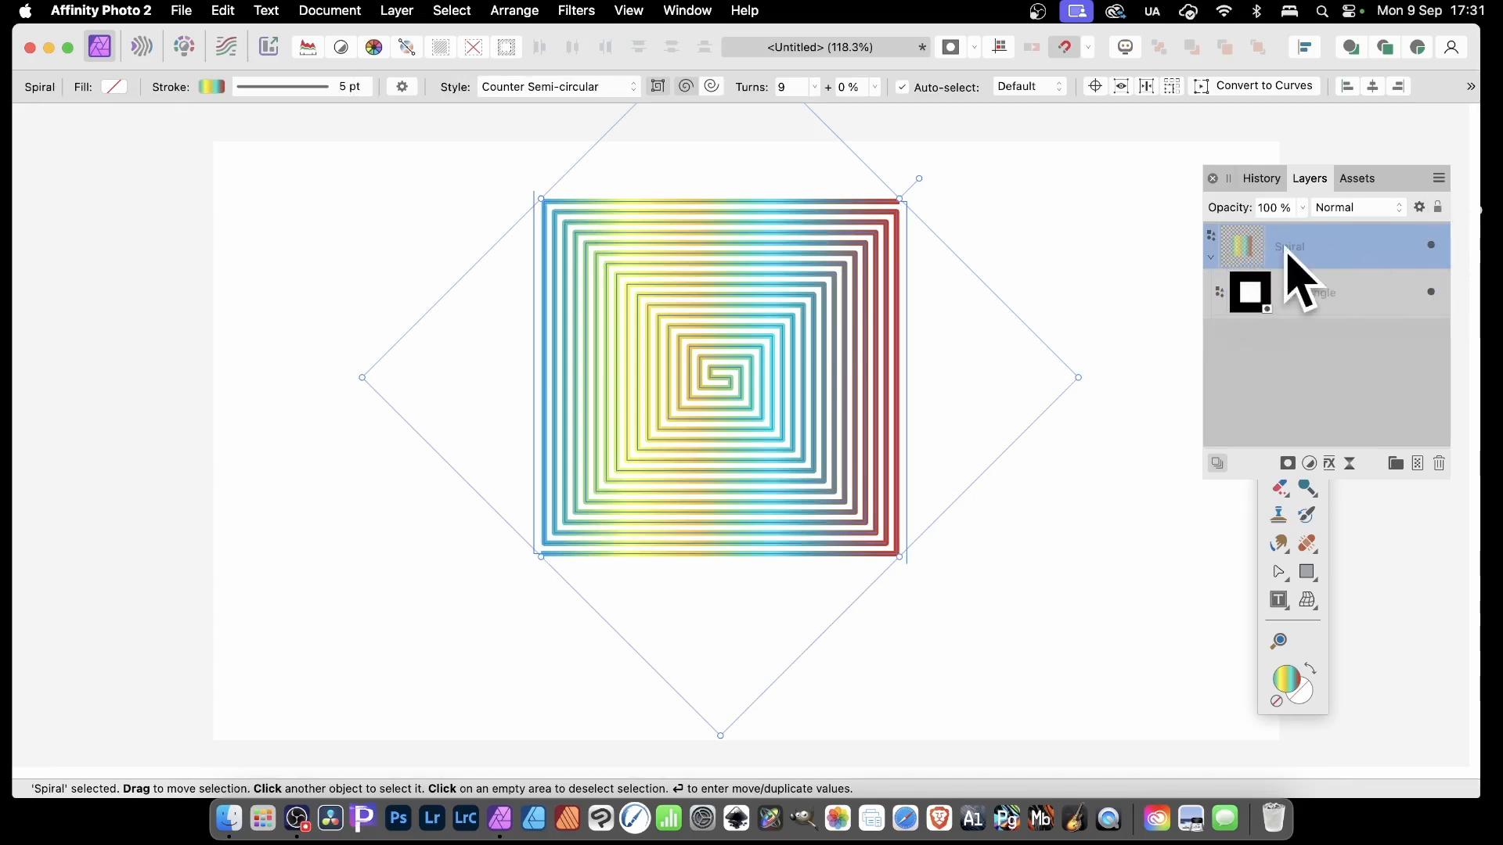
click(1315, 634)
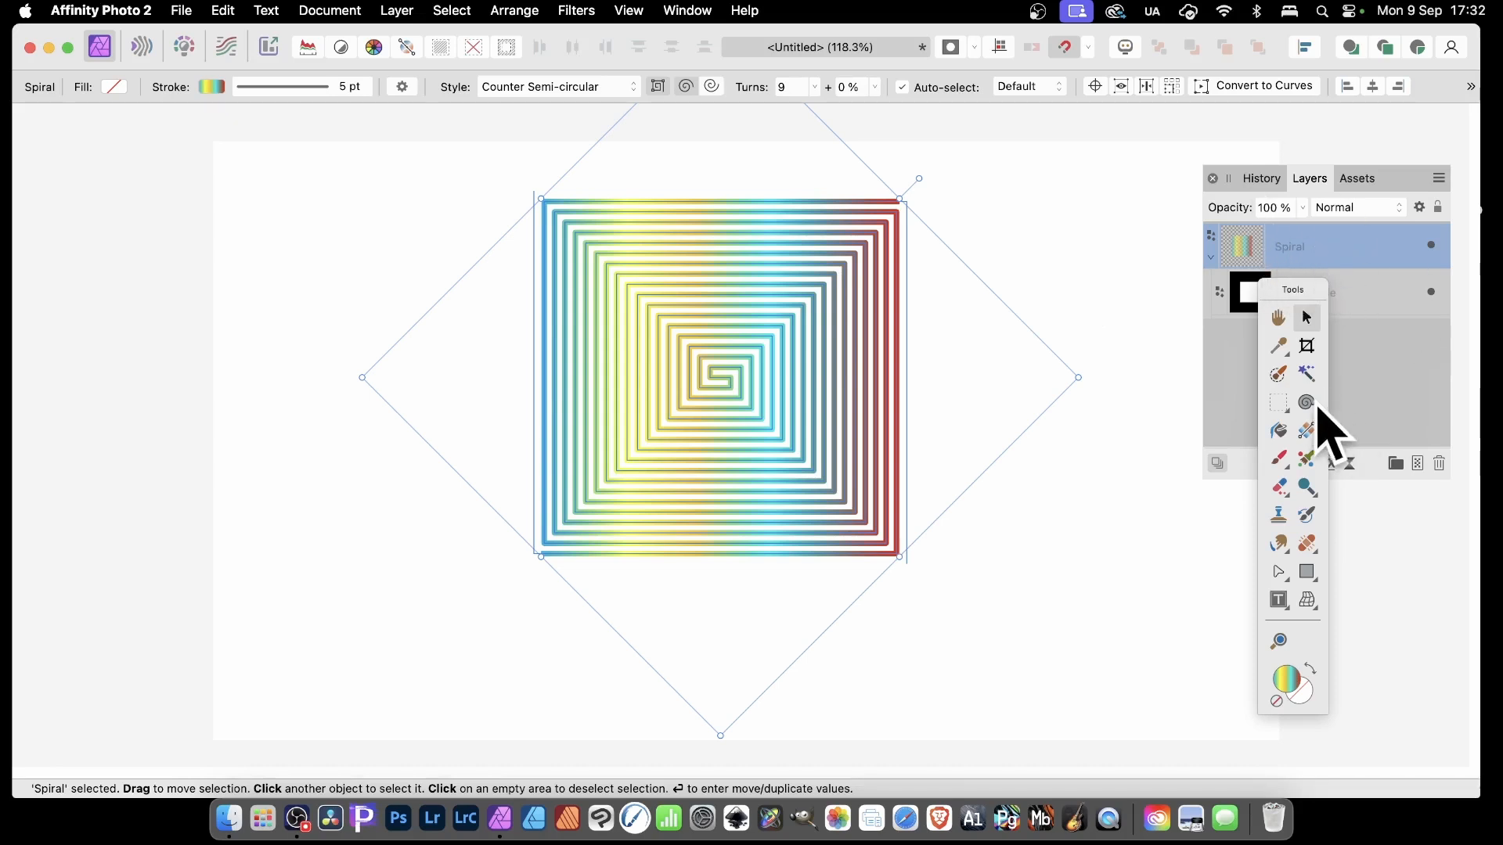
click(1308, 430)
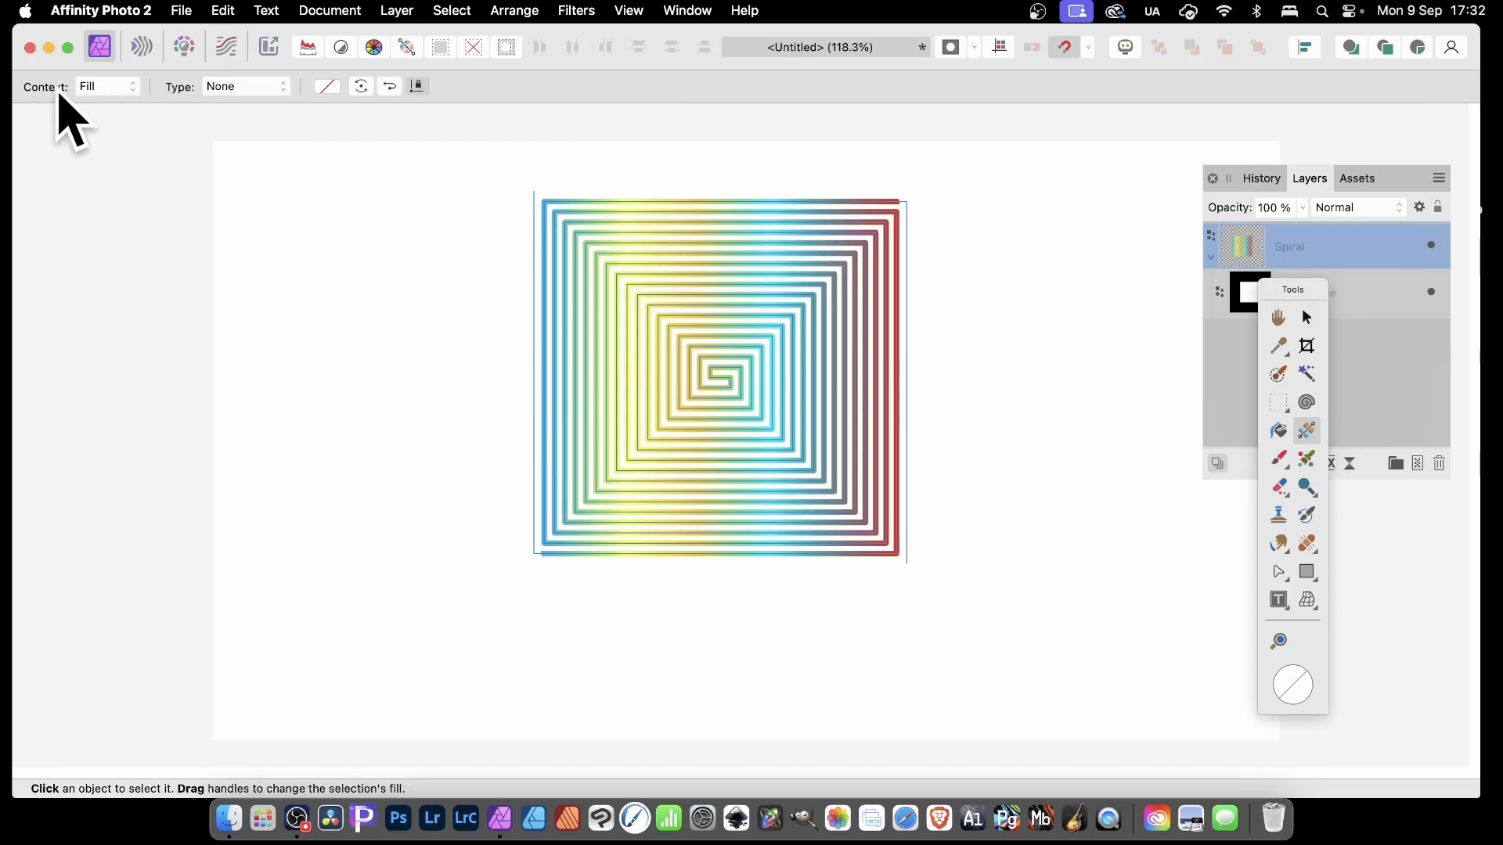
click(112, 88)
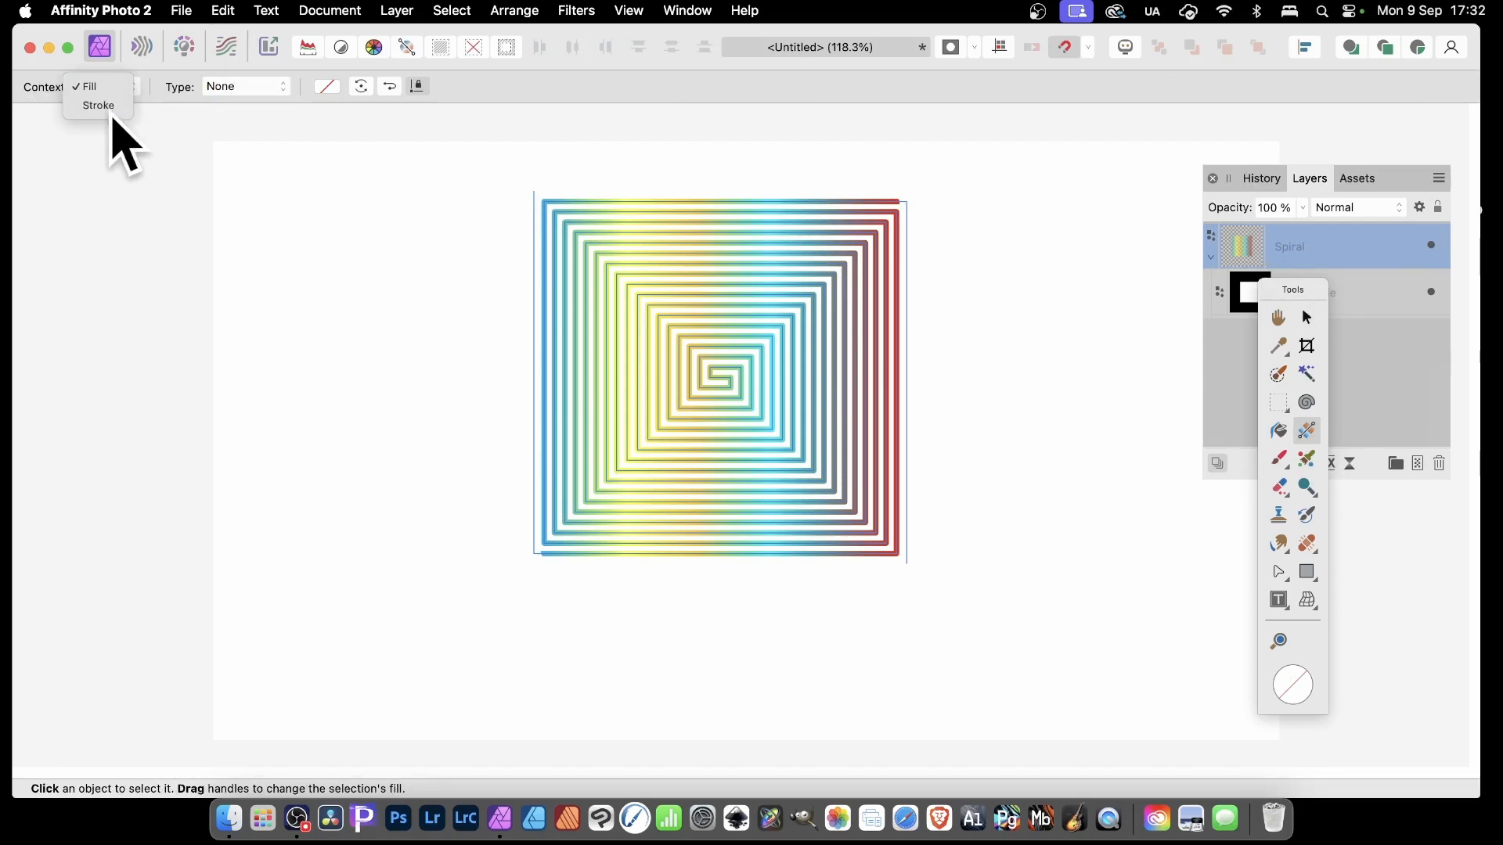
click(105, 107)
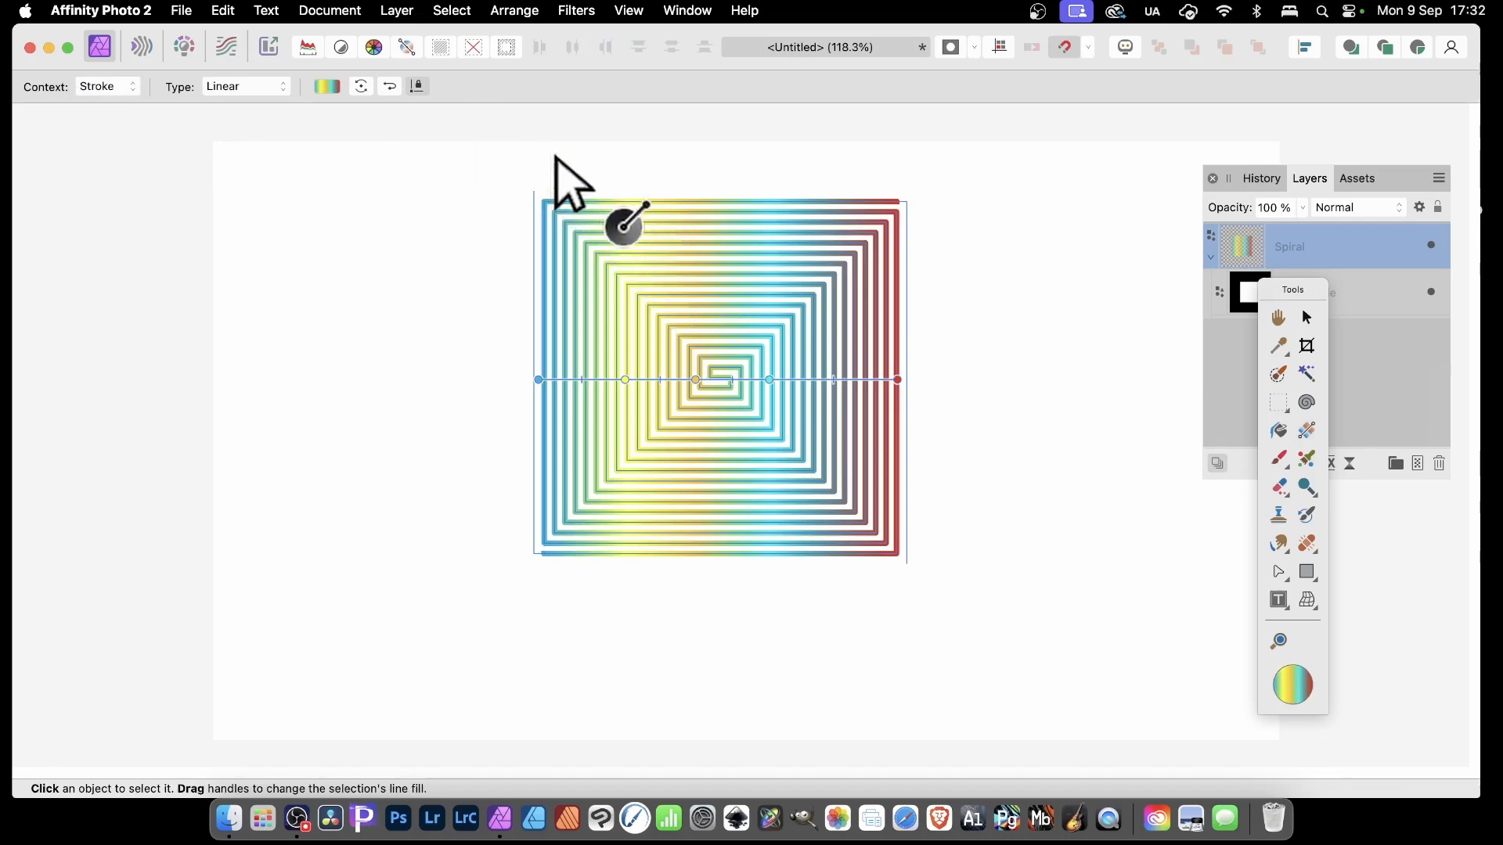
mouse_move(549, 157)
mouse_down()
mouse_move(963, 547)
mouse_move(811, 407)
mouse_move(828, 426)
mouse_up()
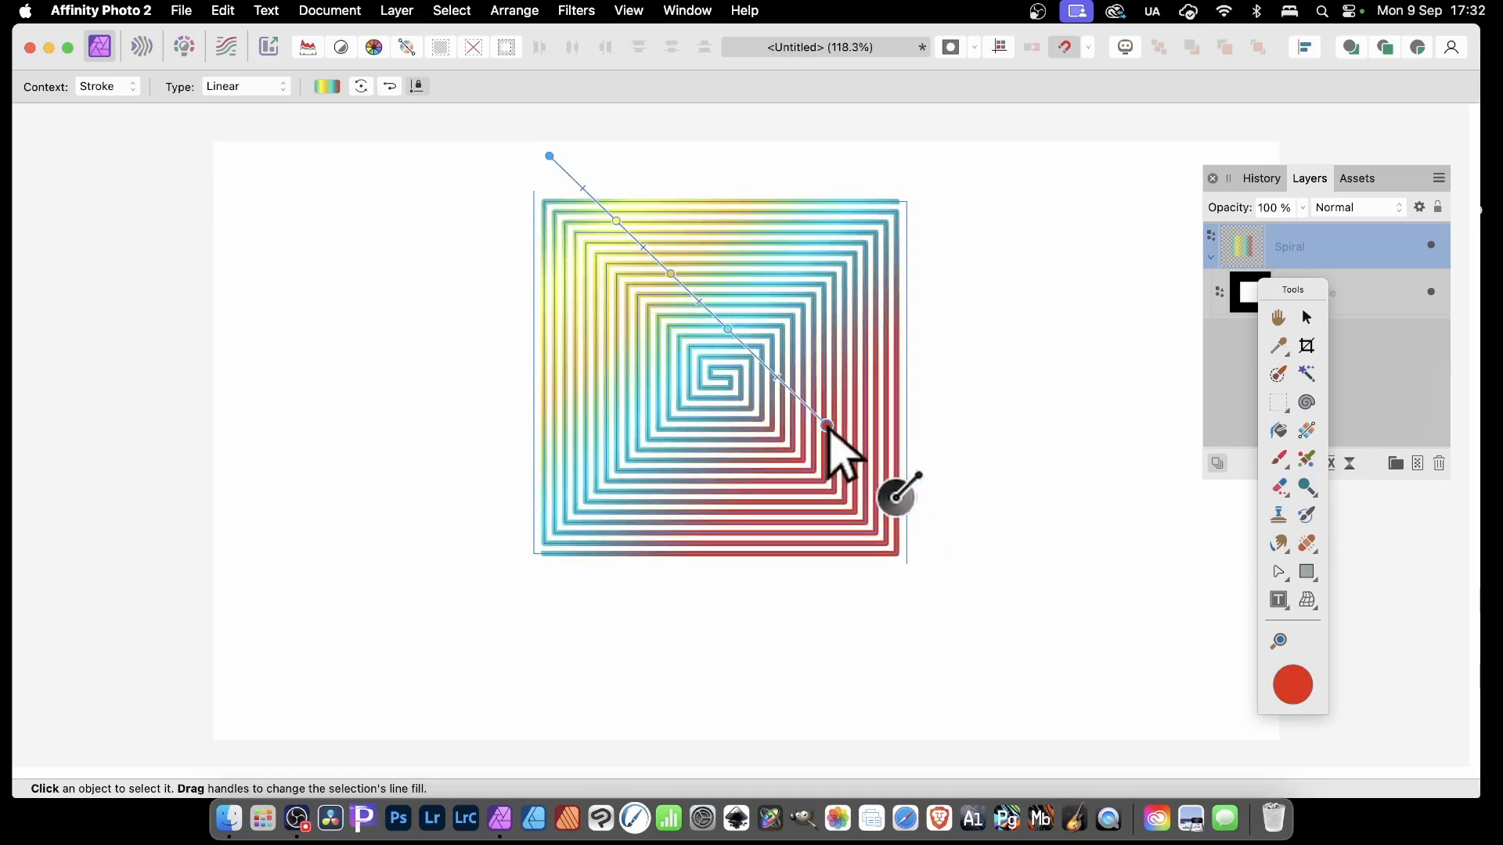
drag(449, 359, 906, 359)
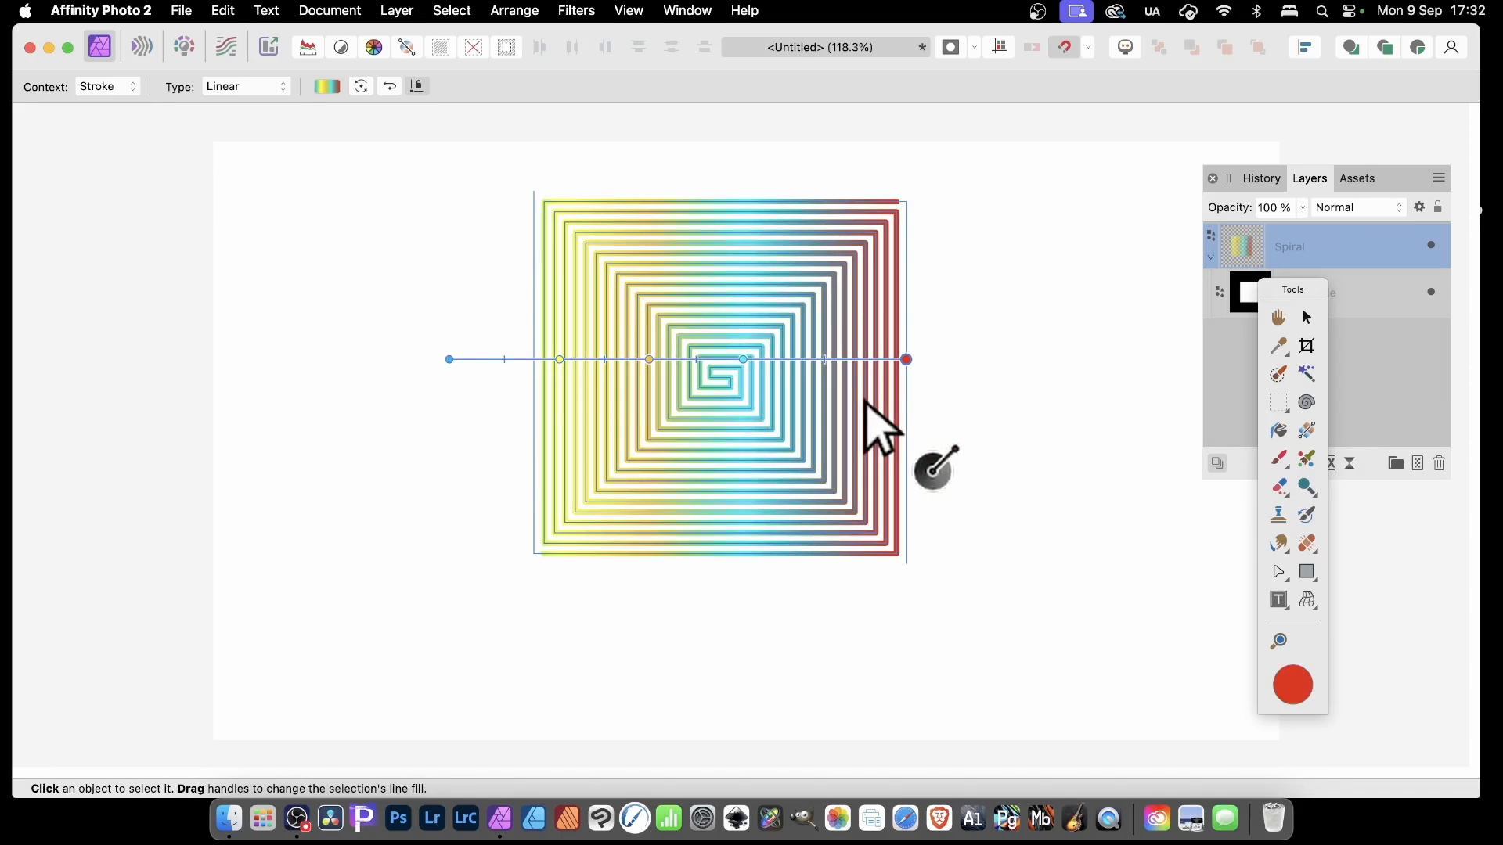
click(258, 87)
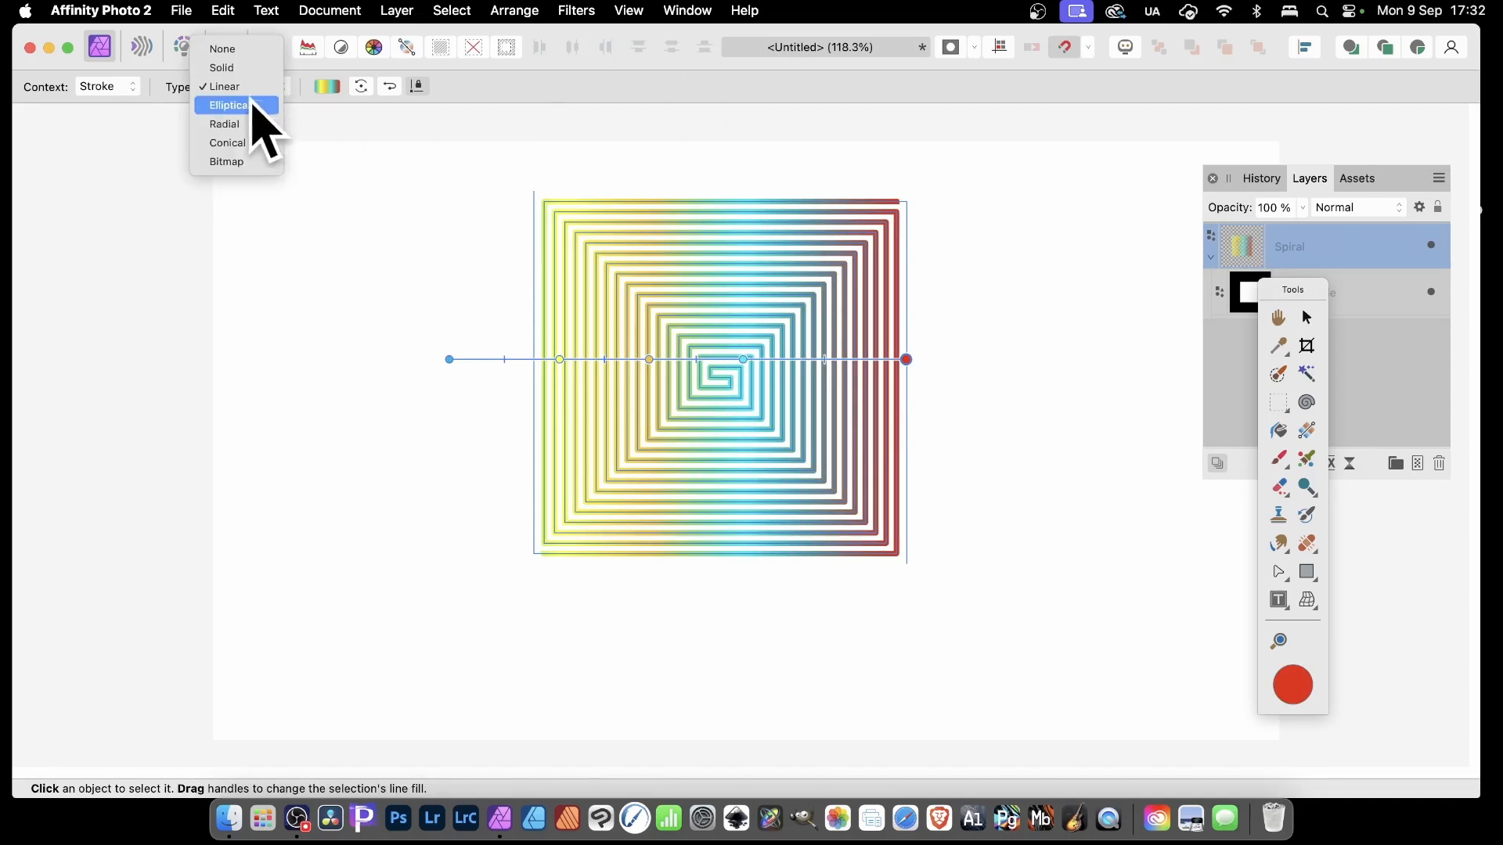
click(248, 87)
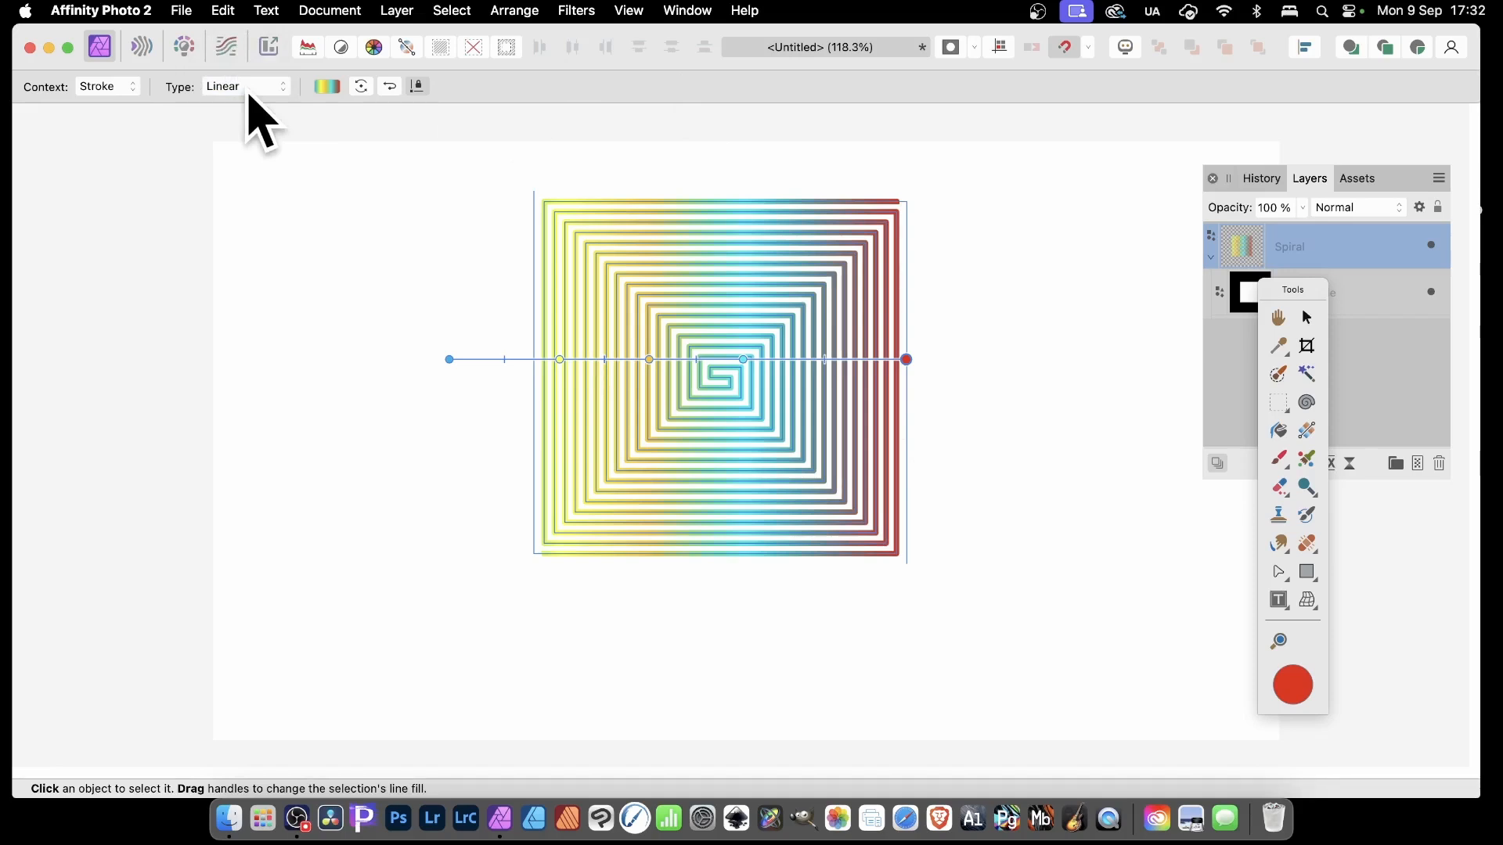
Rasterise the masked spiral layer into a pixel layer
click(1306, 318)
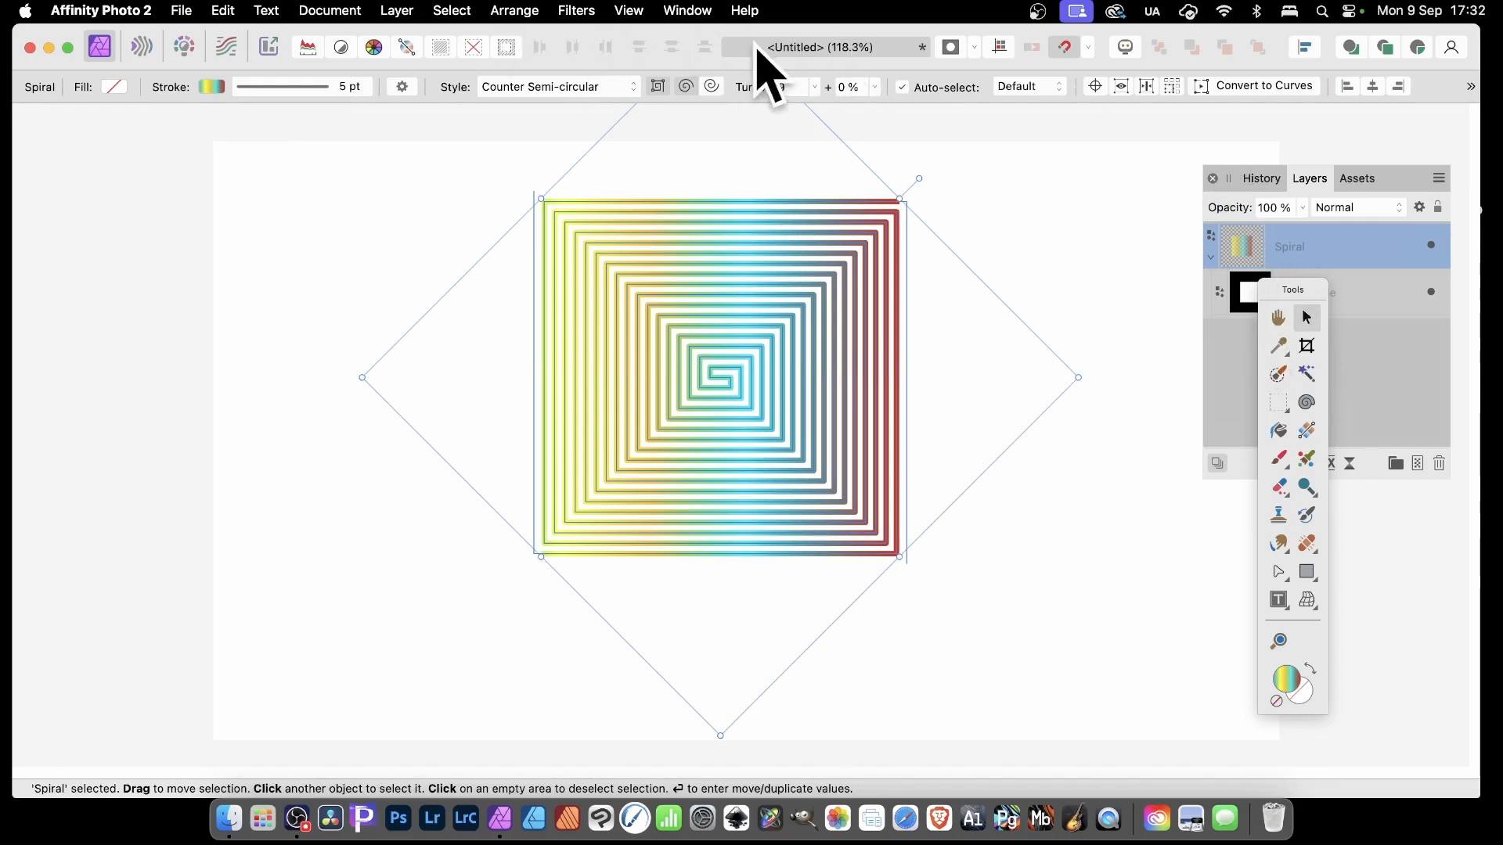
click(398, 10)
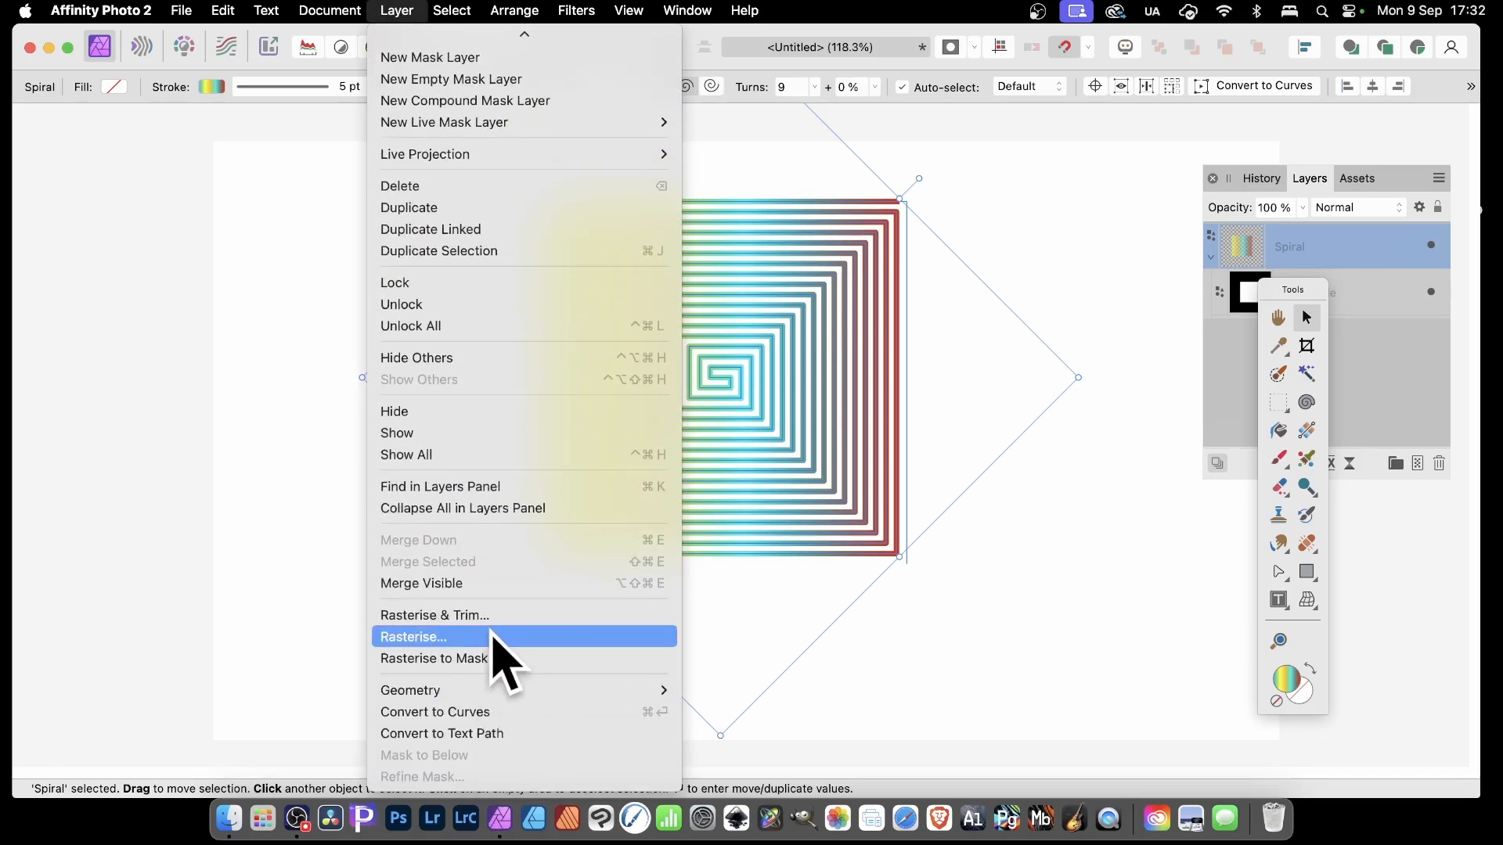
click(422, 637)
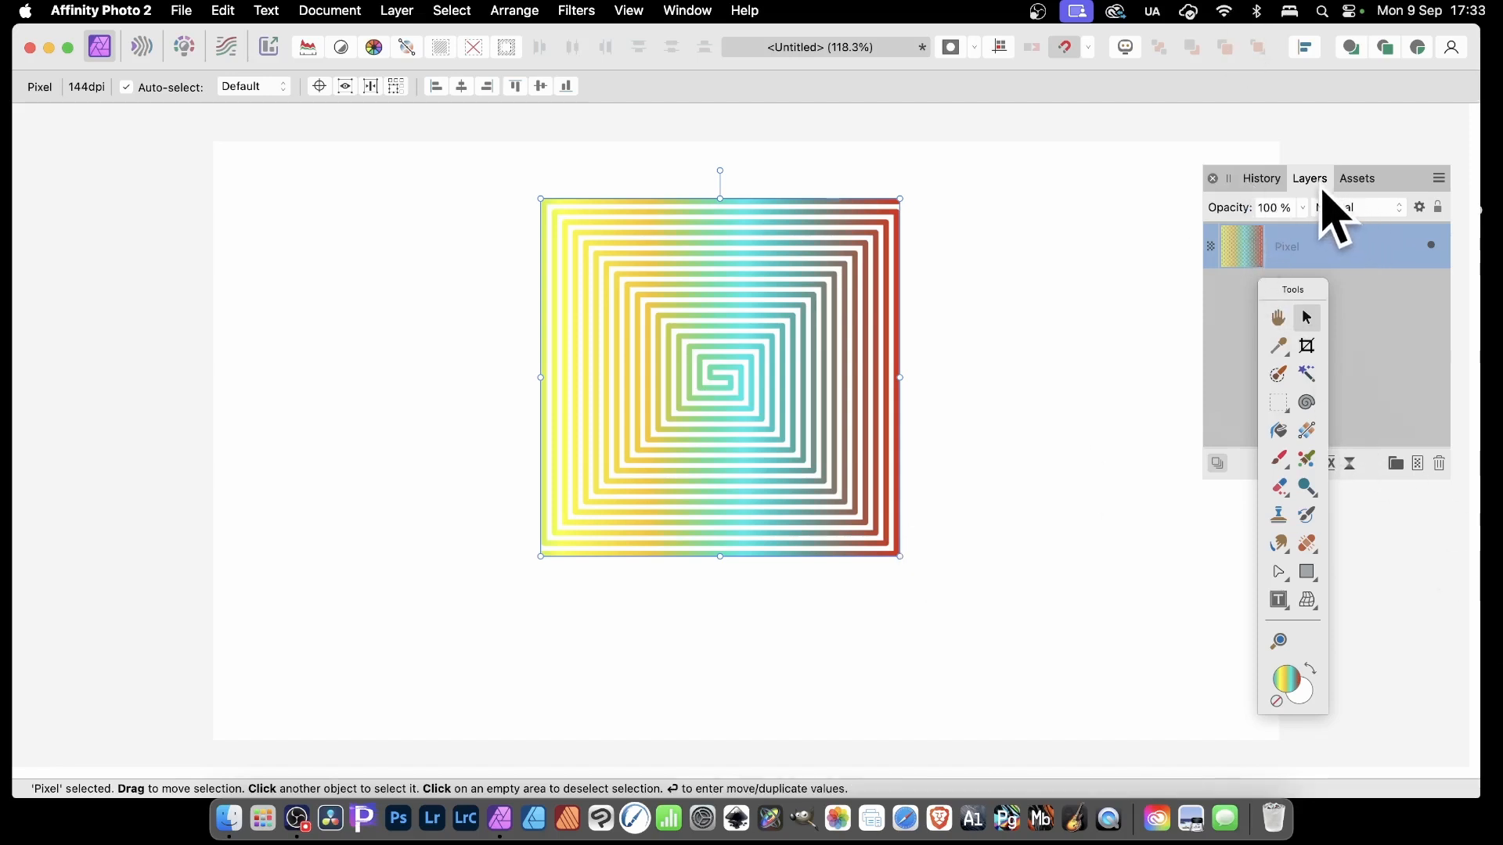
Add an Outer Shadow effect to the pixel layer with a 4.7 px radius, 4.3 px offset and 31% intensity
click(1322, 192)
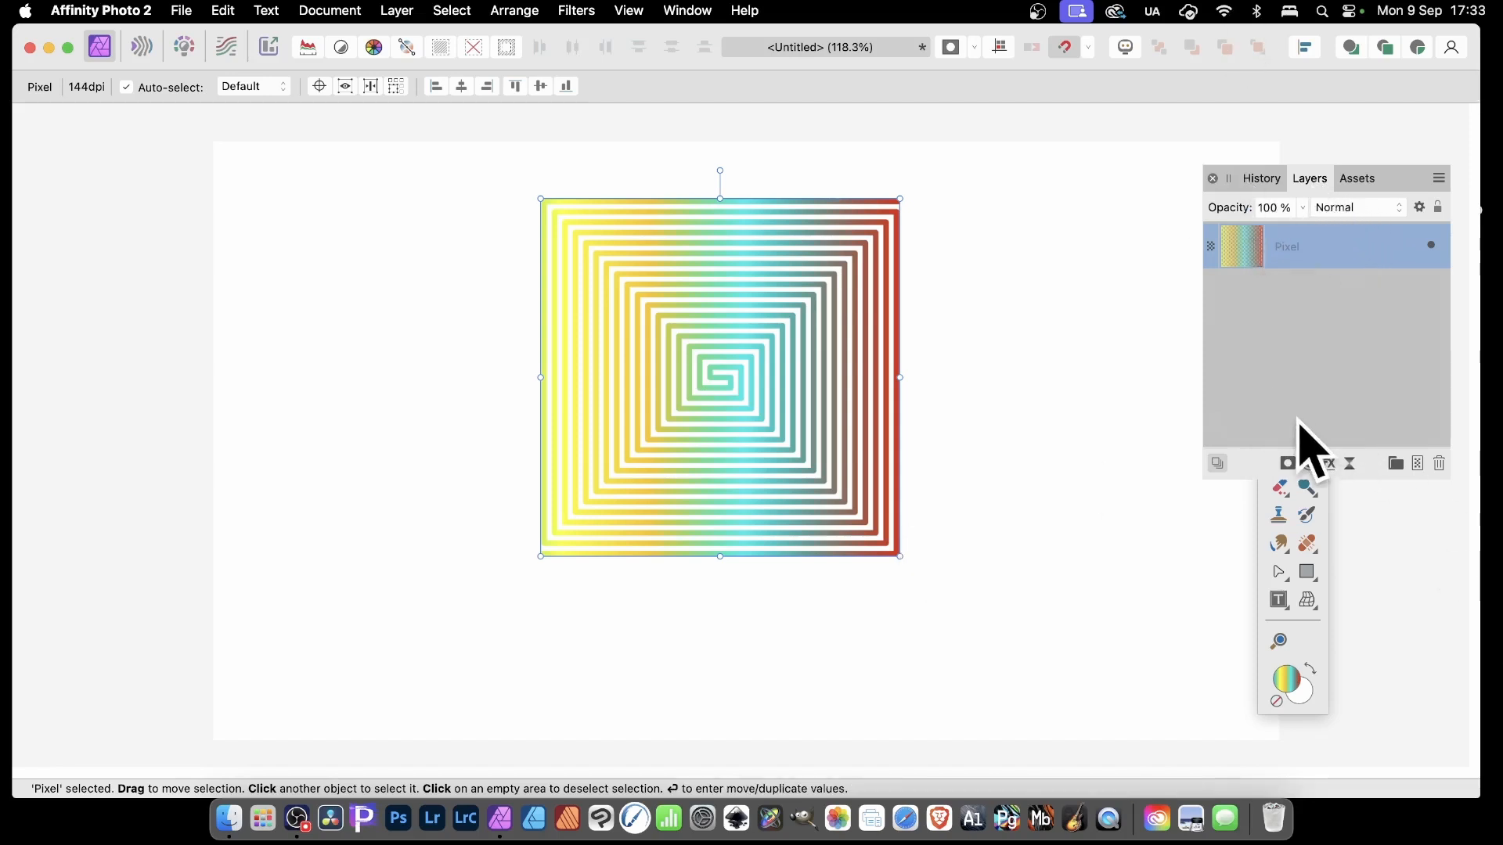
click(1331, 465)
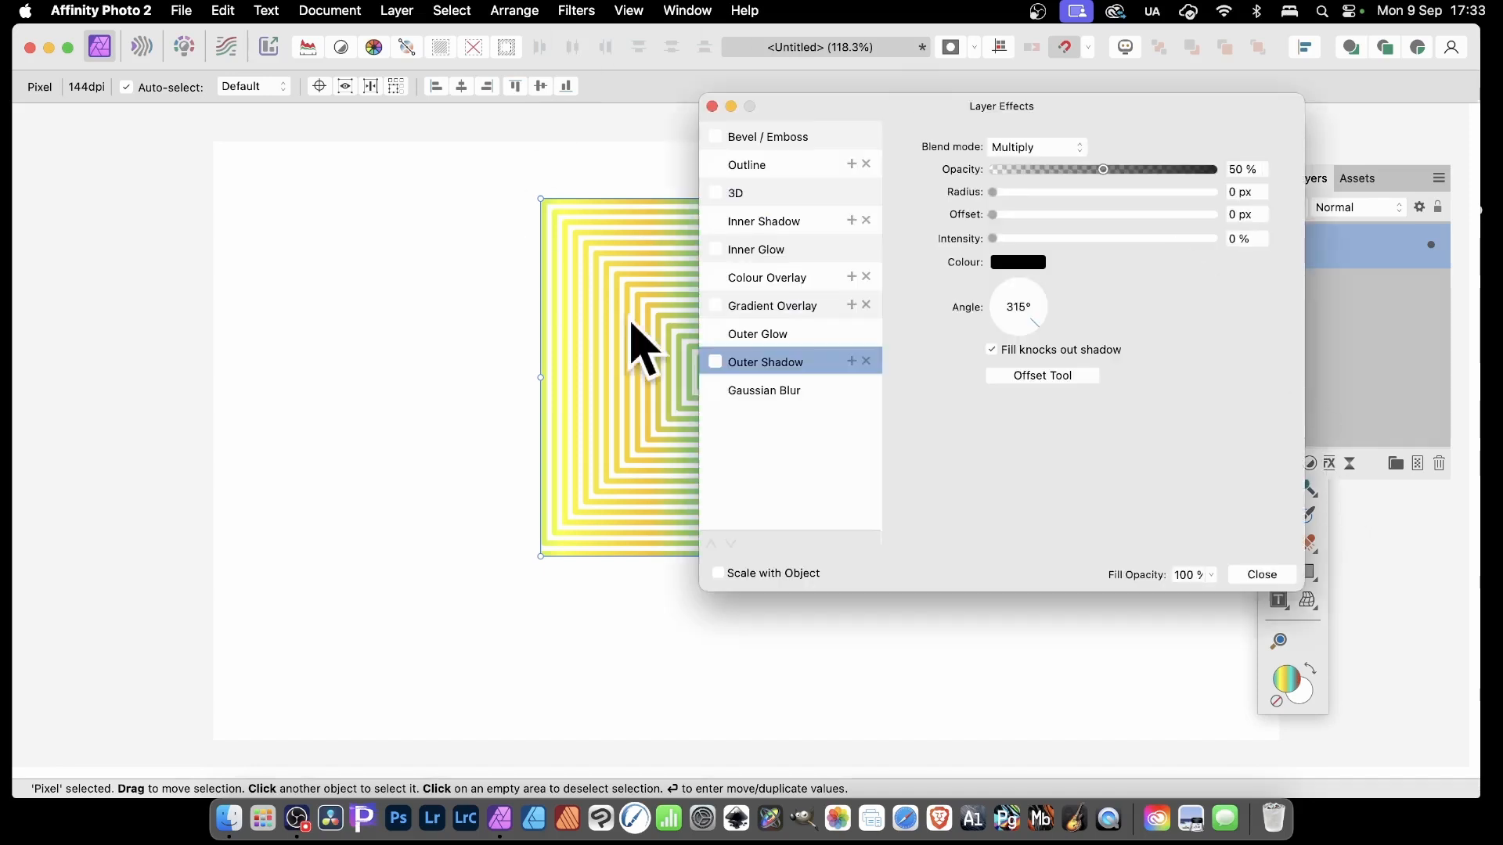
click(715, 362)
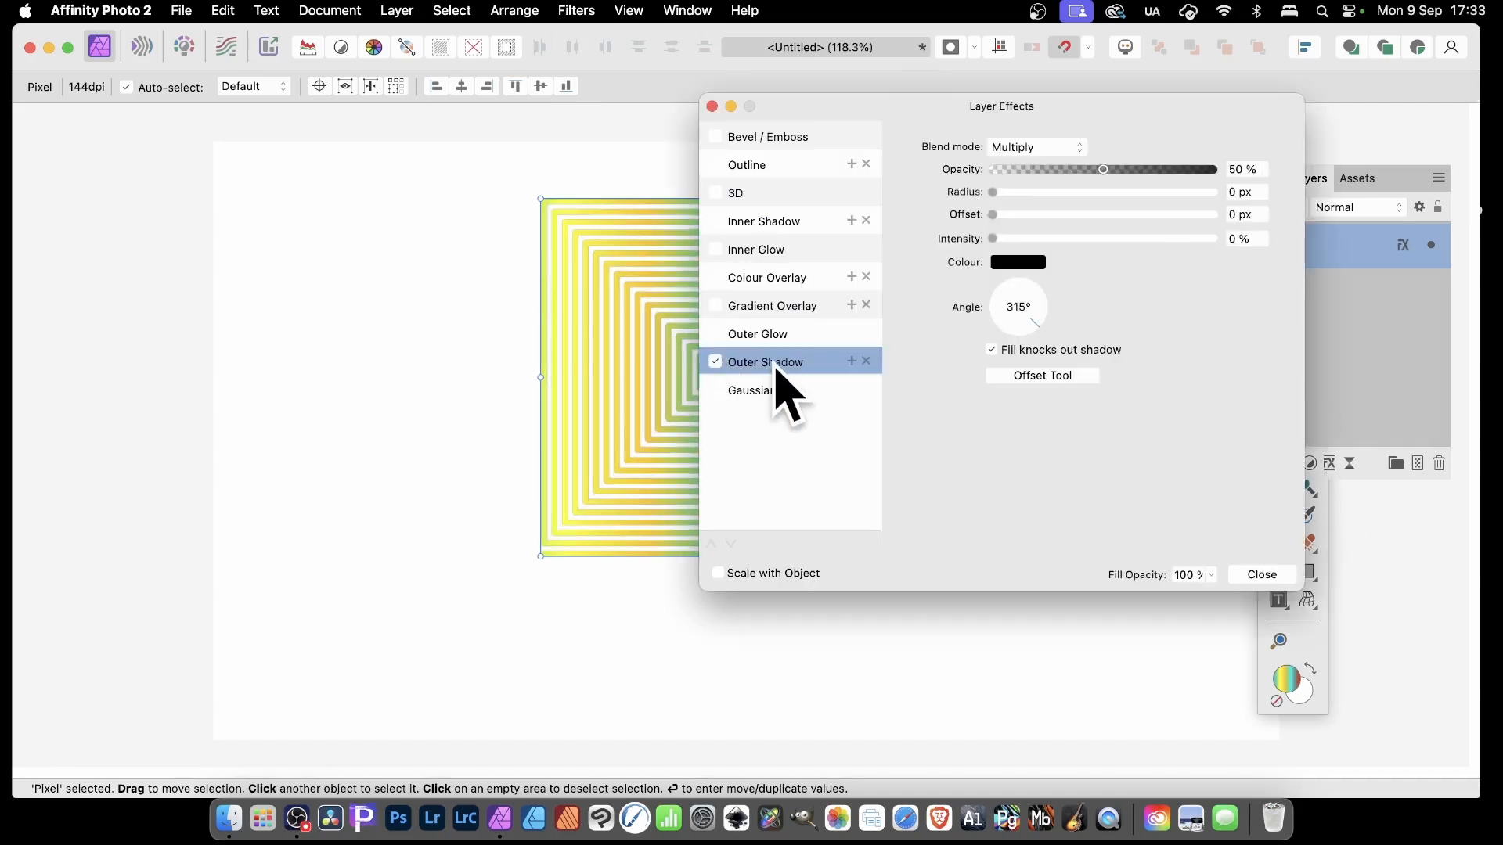
drag(993, 192, 1062, 239)
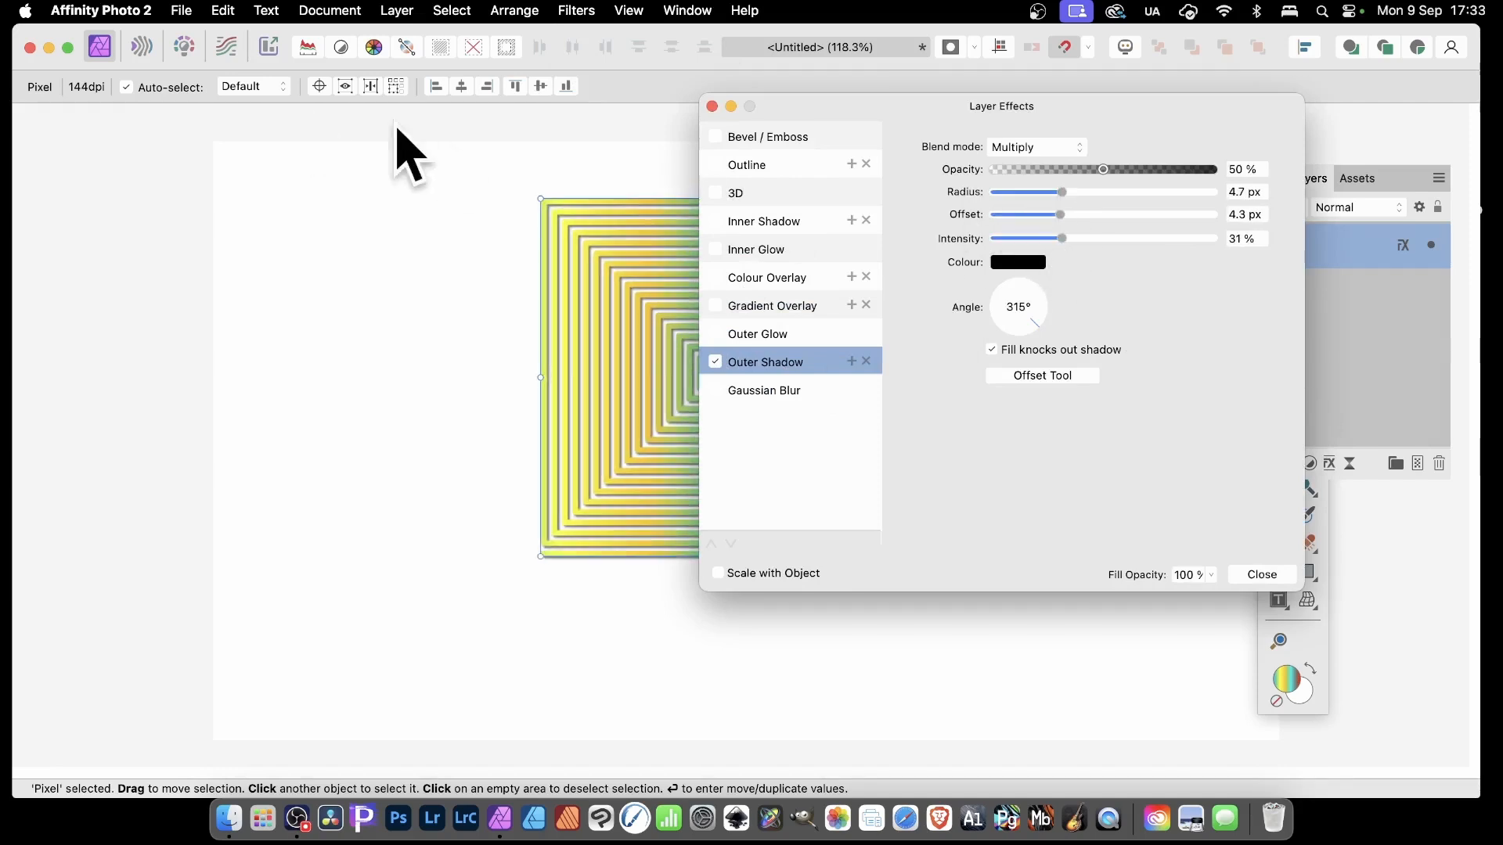
Add a 3D layer effect with a 5 px radius to the pixel layer, keeping the outer shadow
click(733, 195)
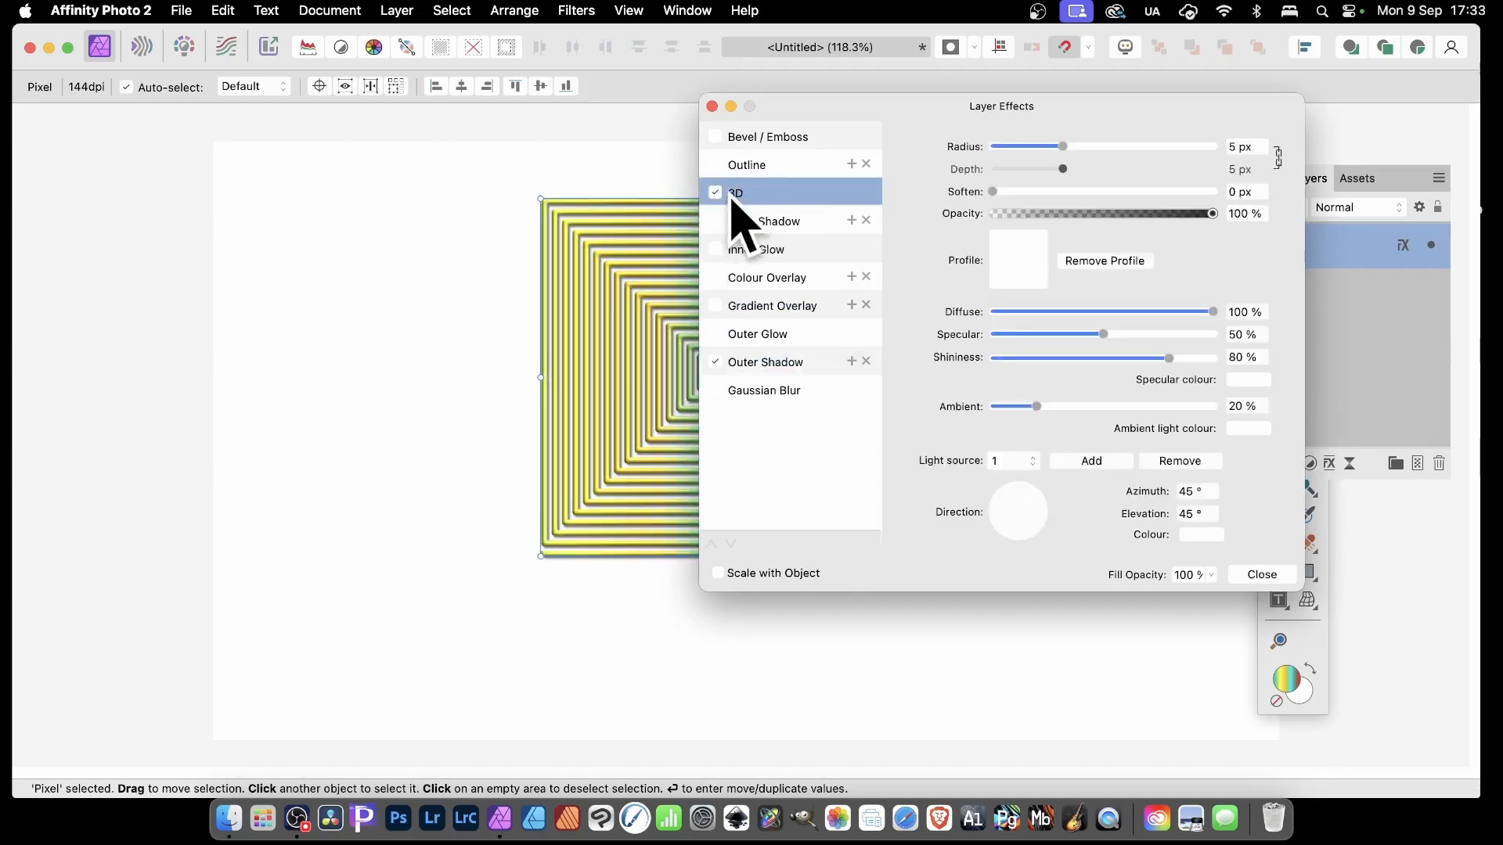
drag(825, 111, 1189, 224)
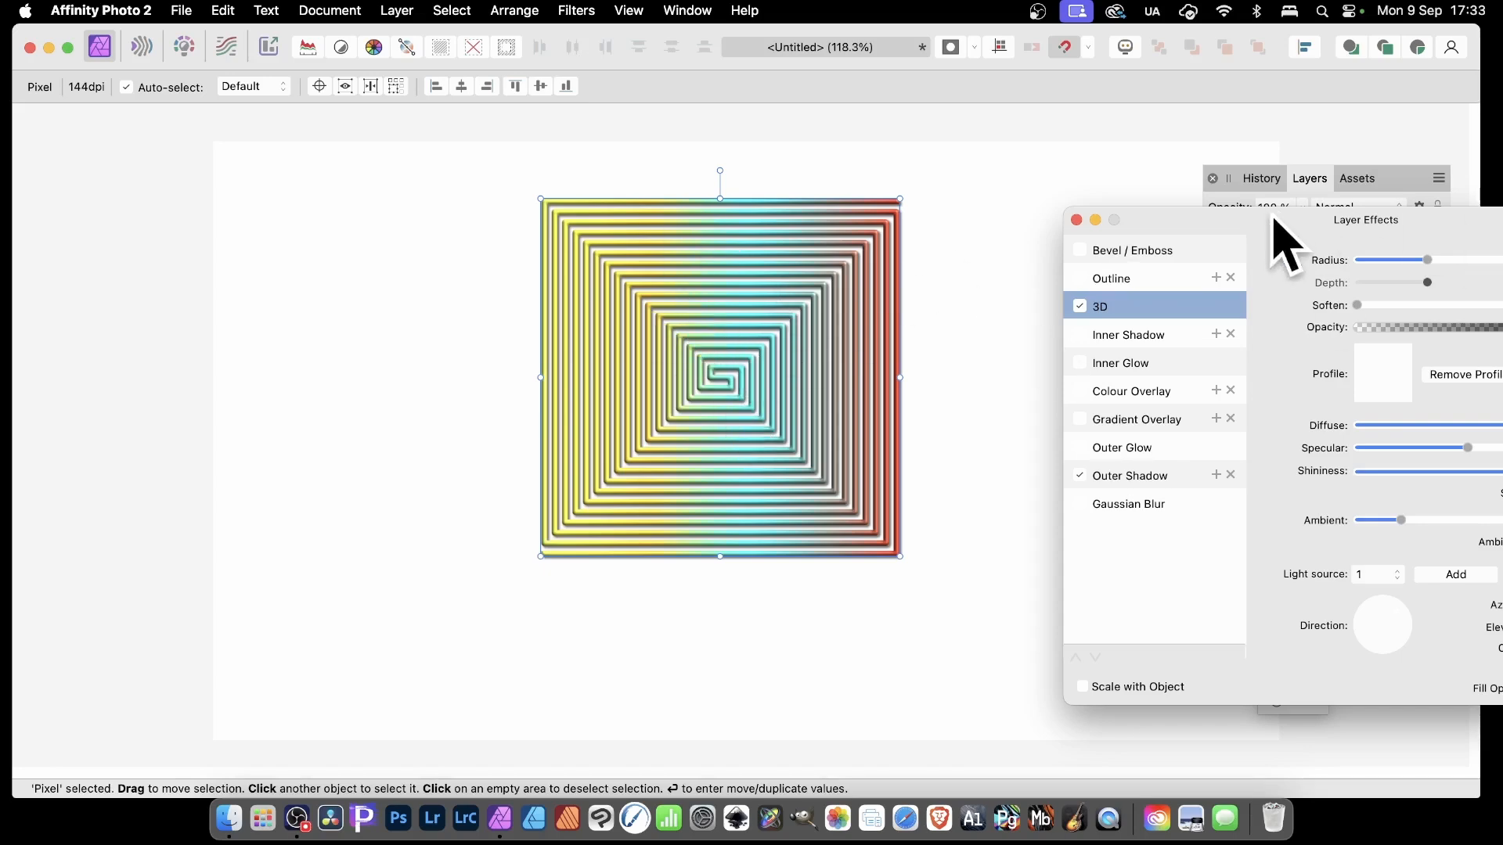
drag(1276, 222, 945, 167)
click(1299, 626)
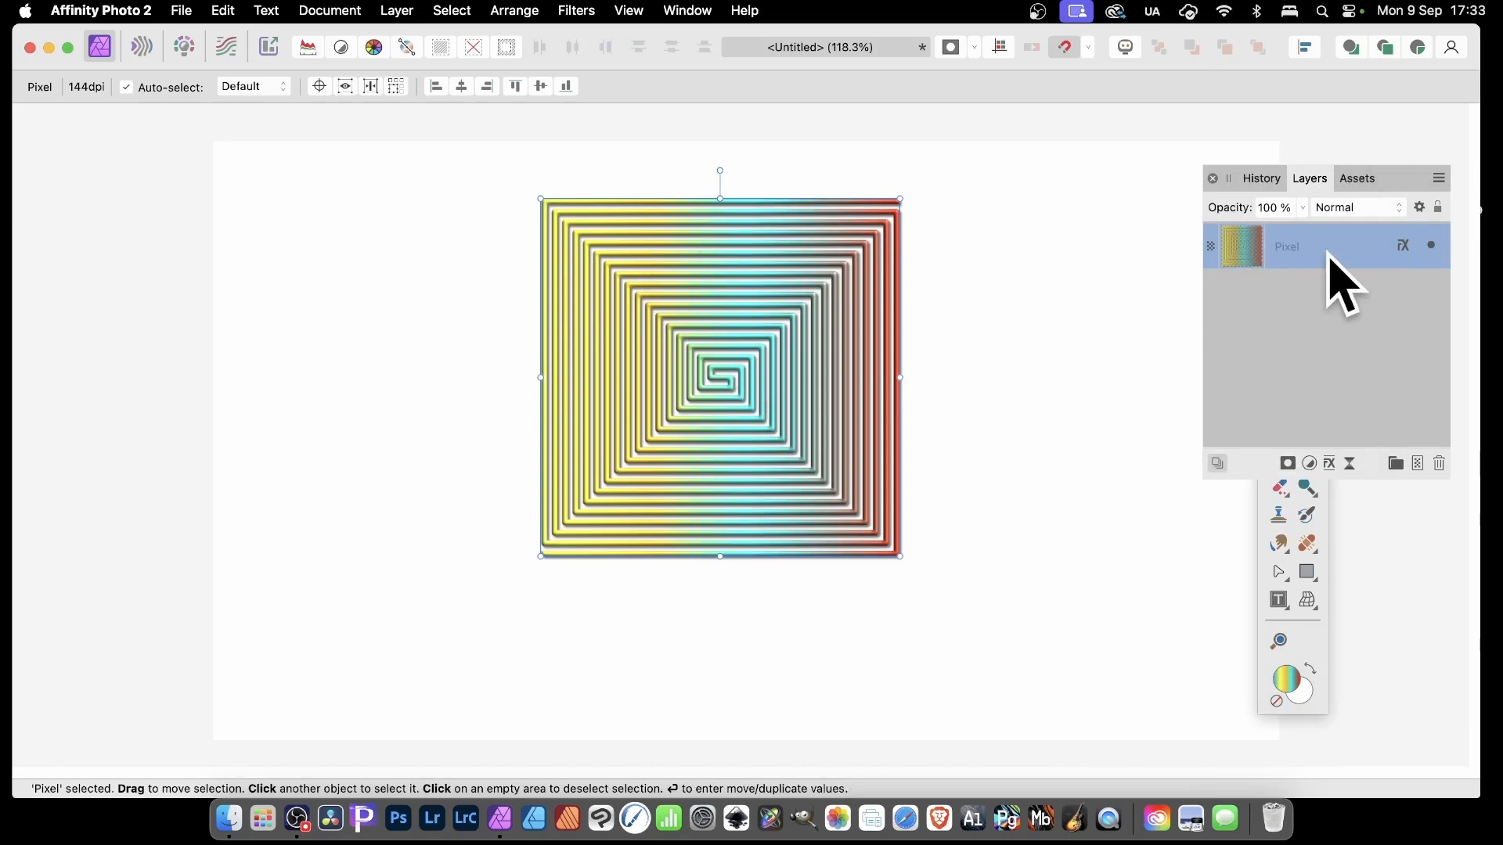
Rasterise the spiral's pixel layer without preserving its layer effects
right_click(707, 287)
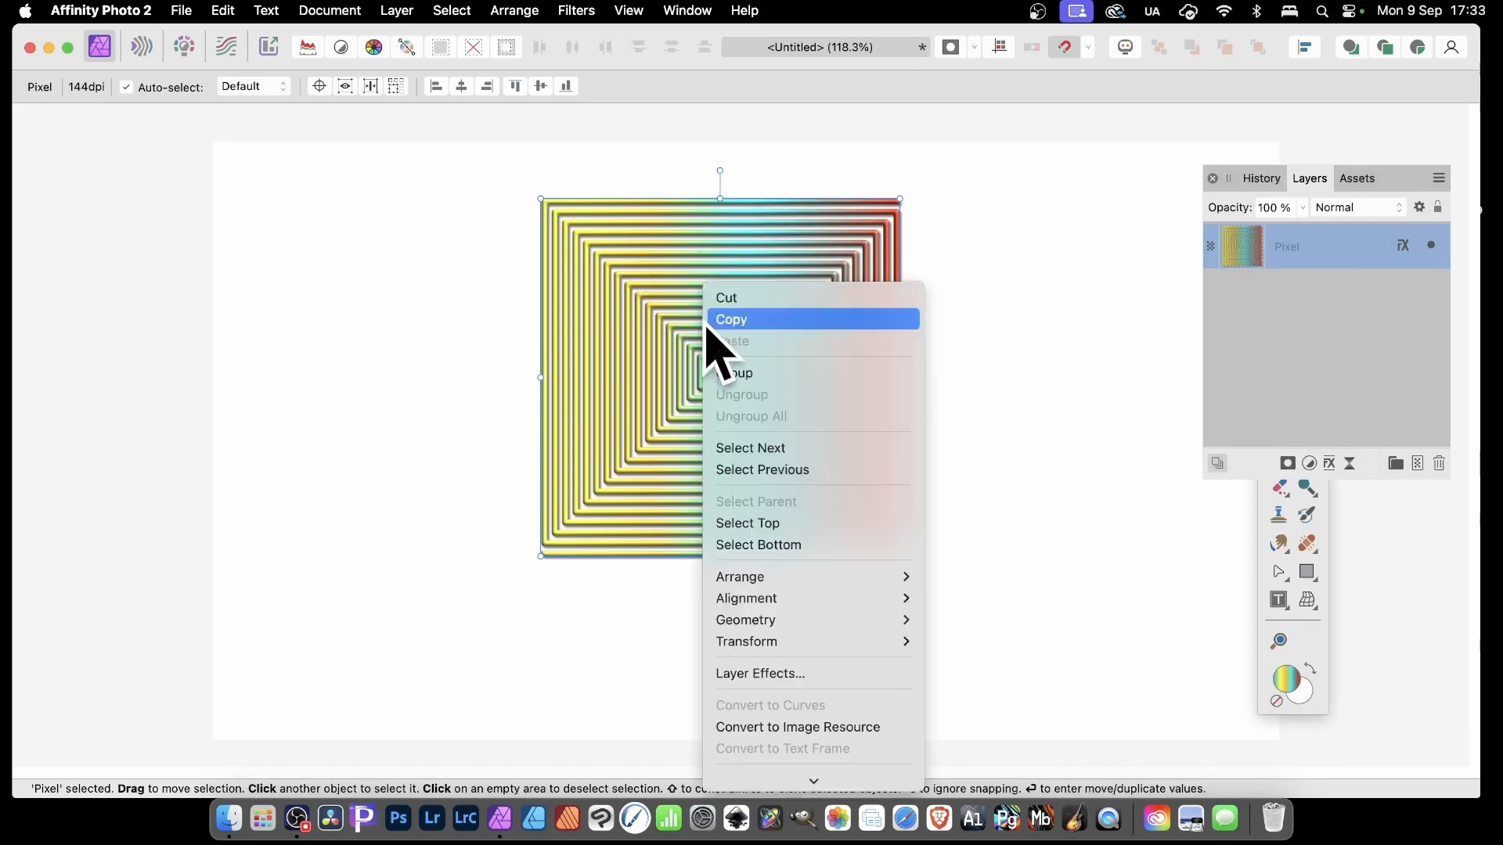
click(775, 661)
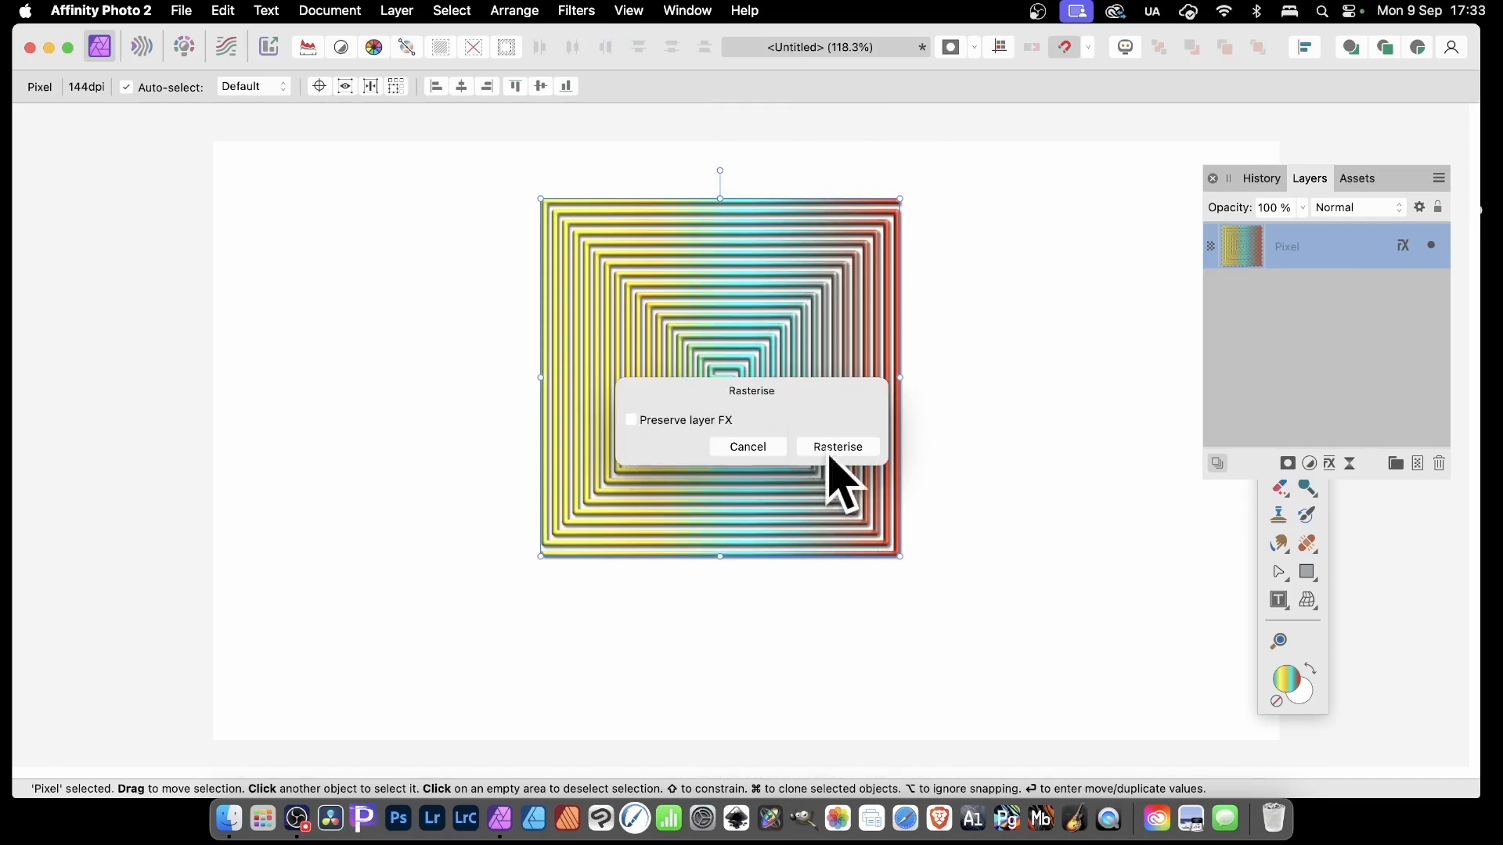
click(853, 447)
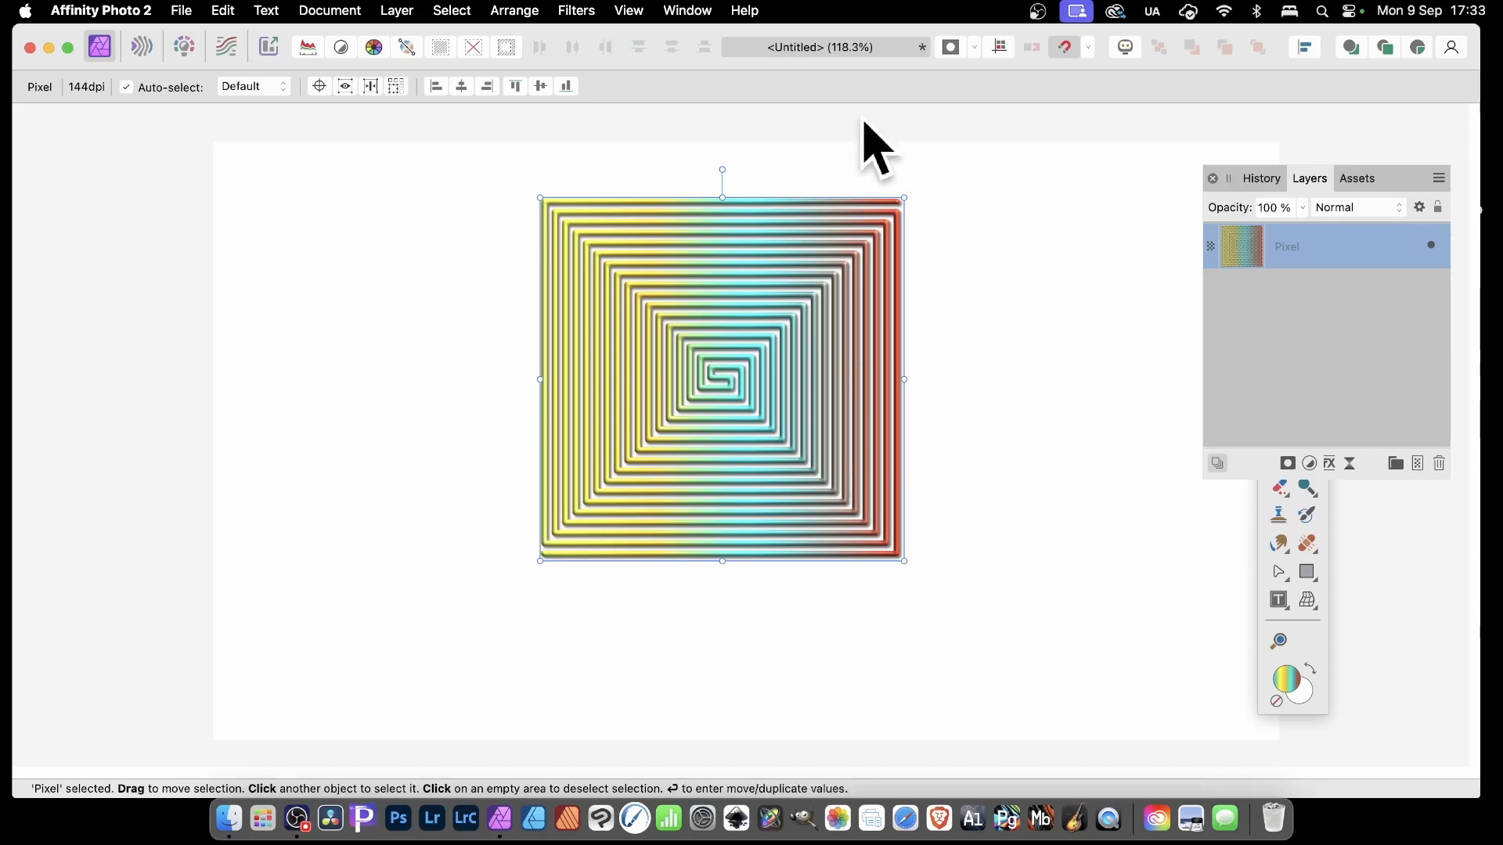
Create a pattern layer from the spiral and delete the original pixel layer beneath it
click(397, 10)
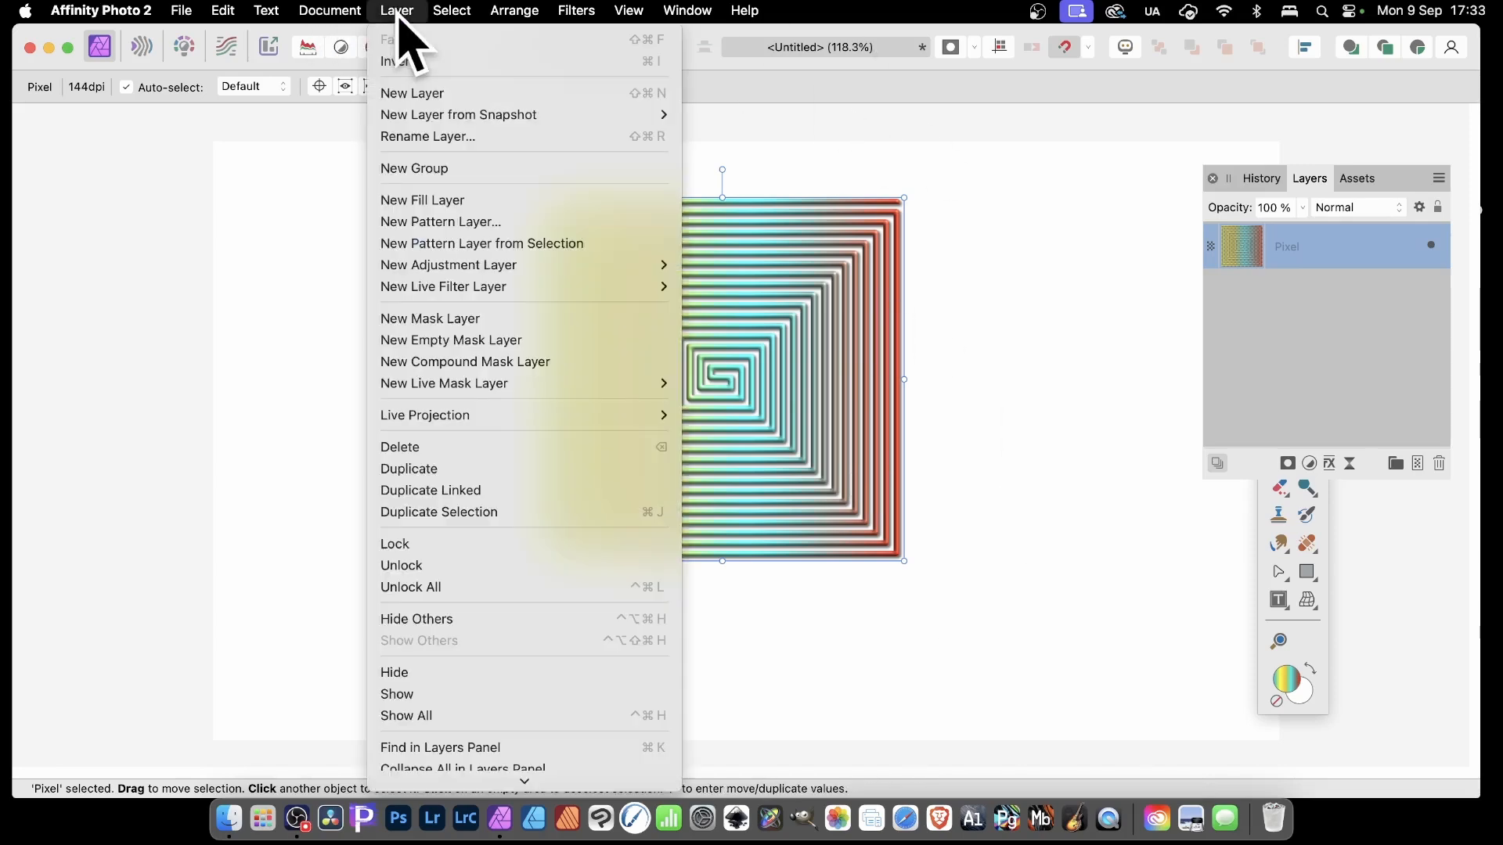
click(481, 244)
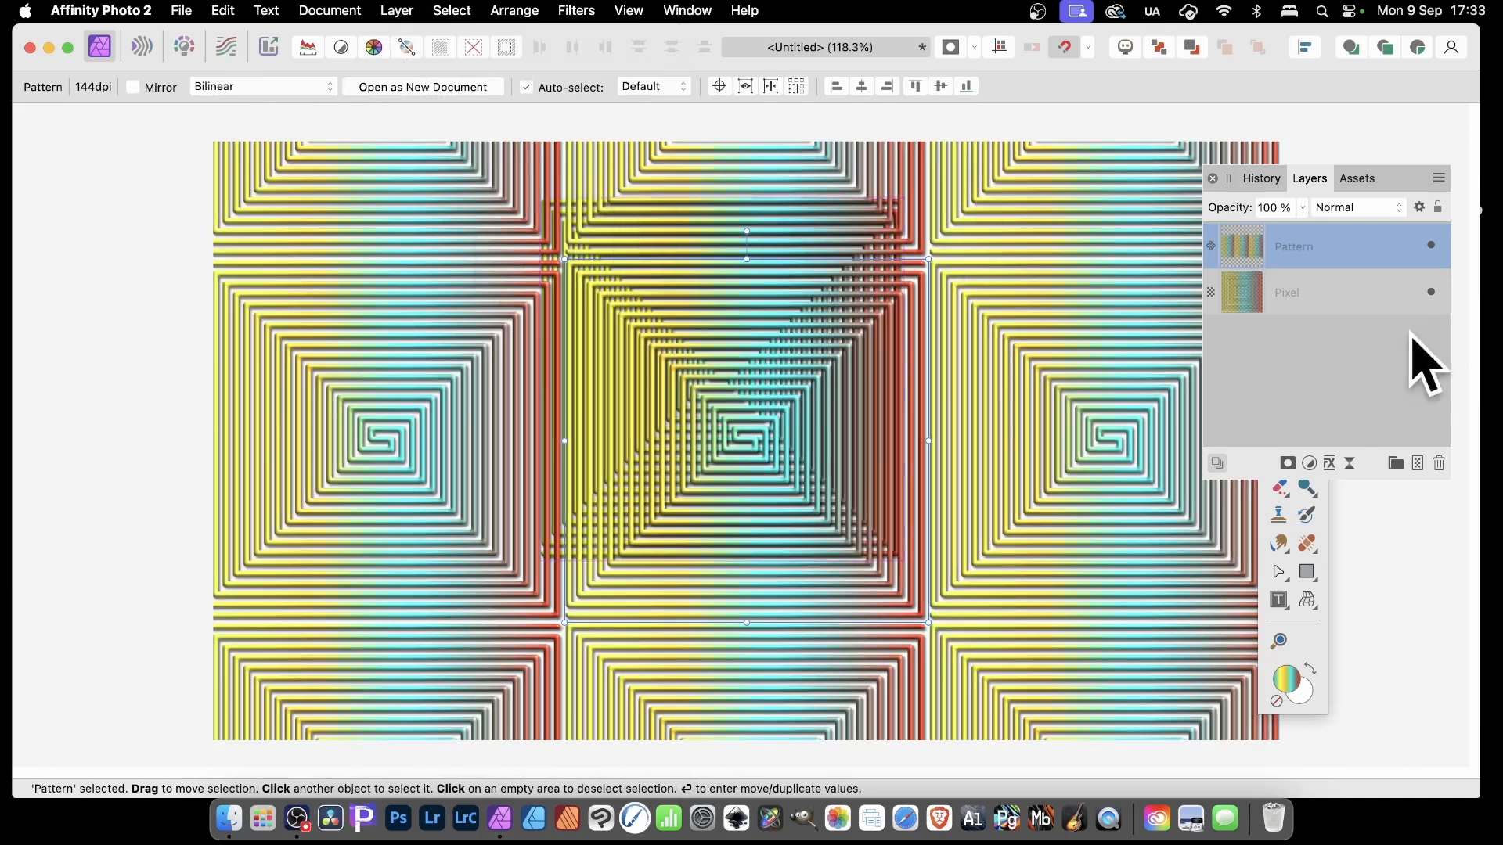
click(1270, 292)
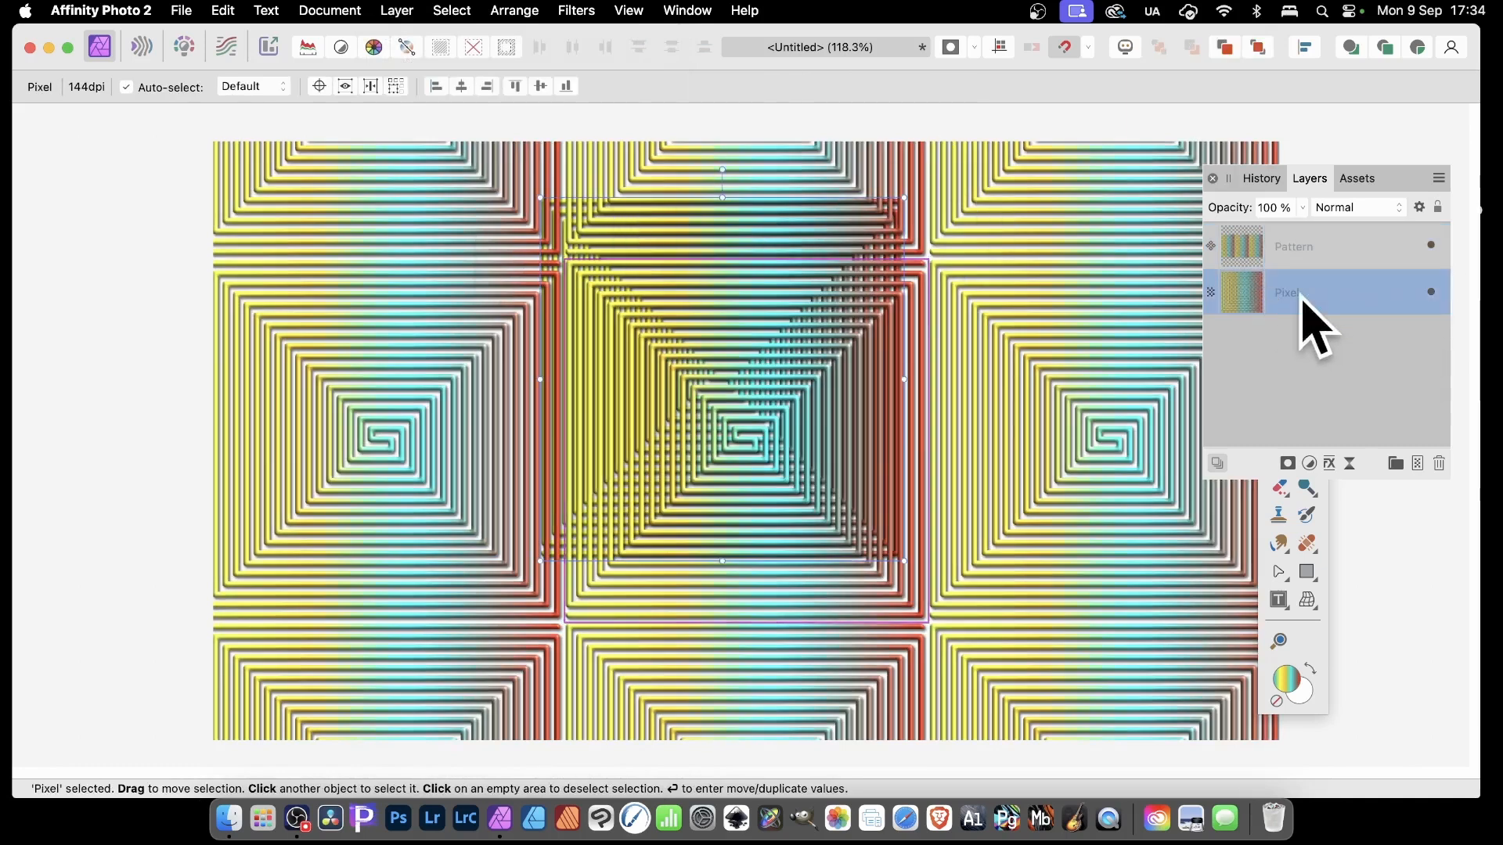
click(1439, 464)
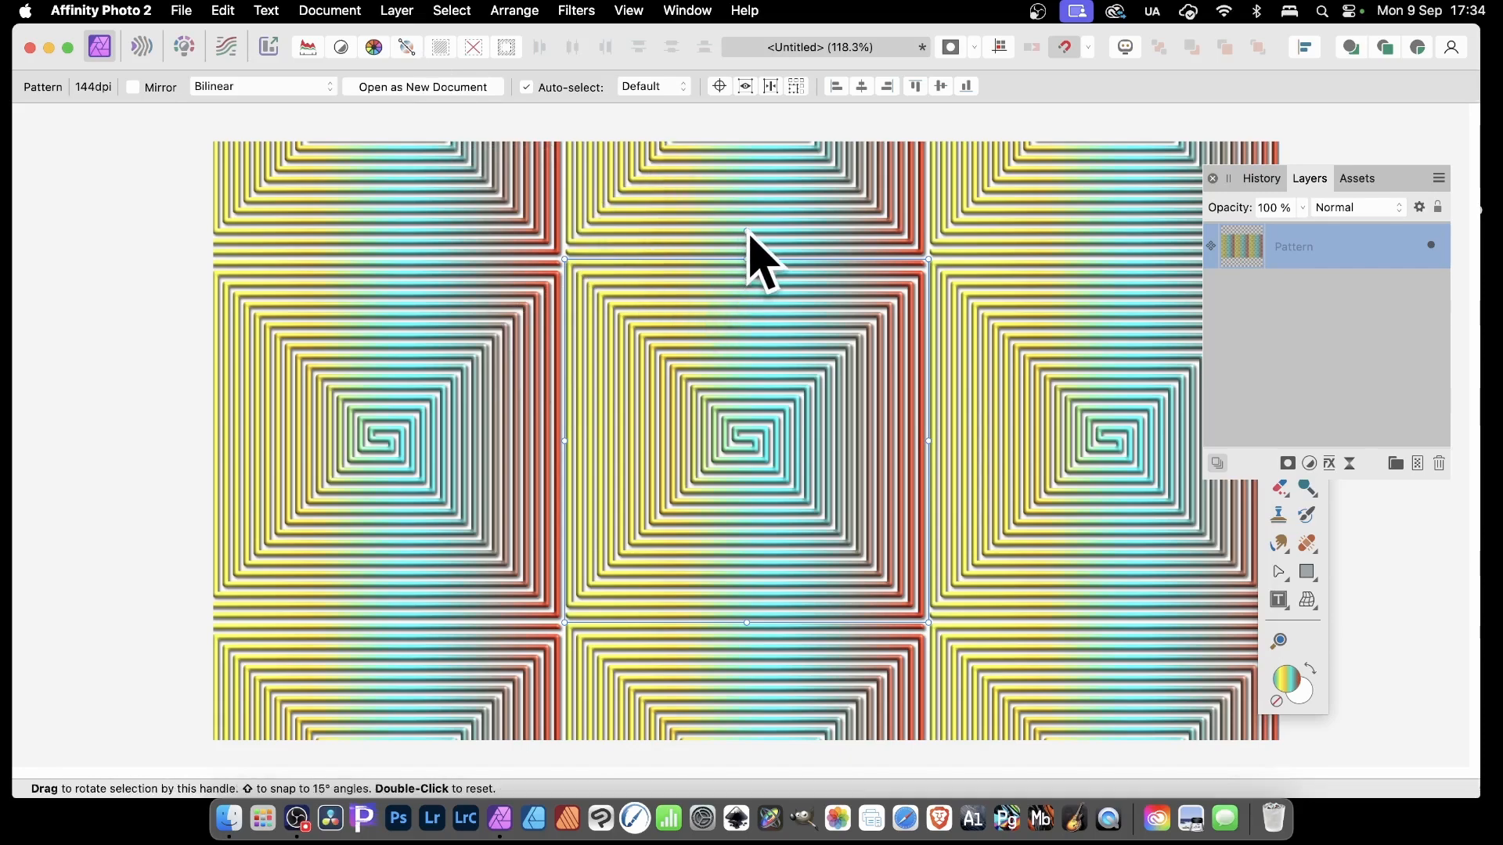
Rotate the pattern tile clockwise to a diagonal, shift it slightly and scale it down so the spirals repeat more densely
drag(747, 232, 889, 283)
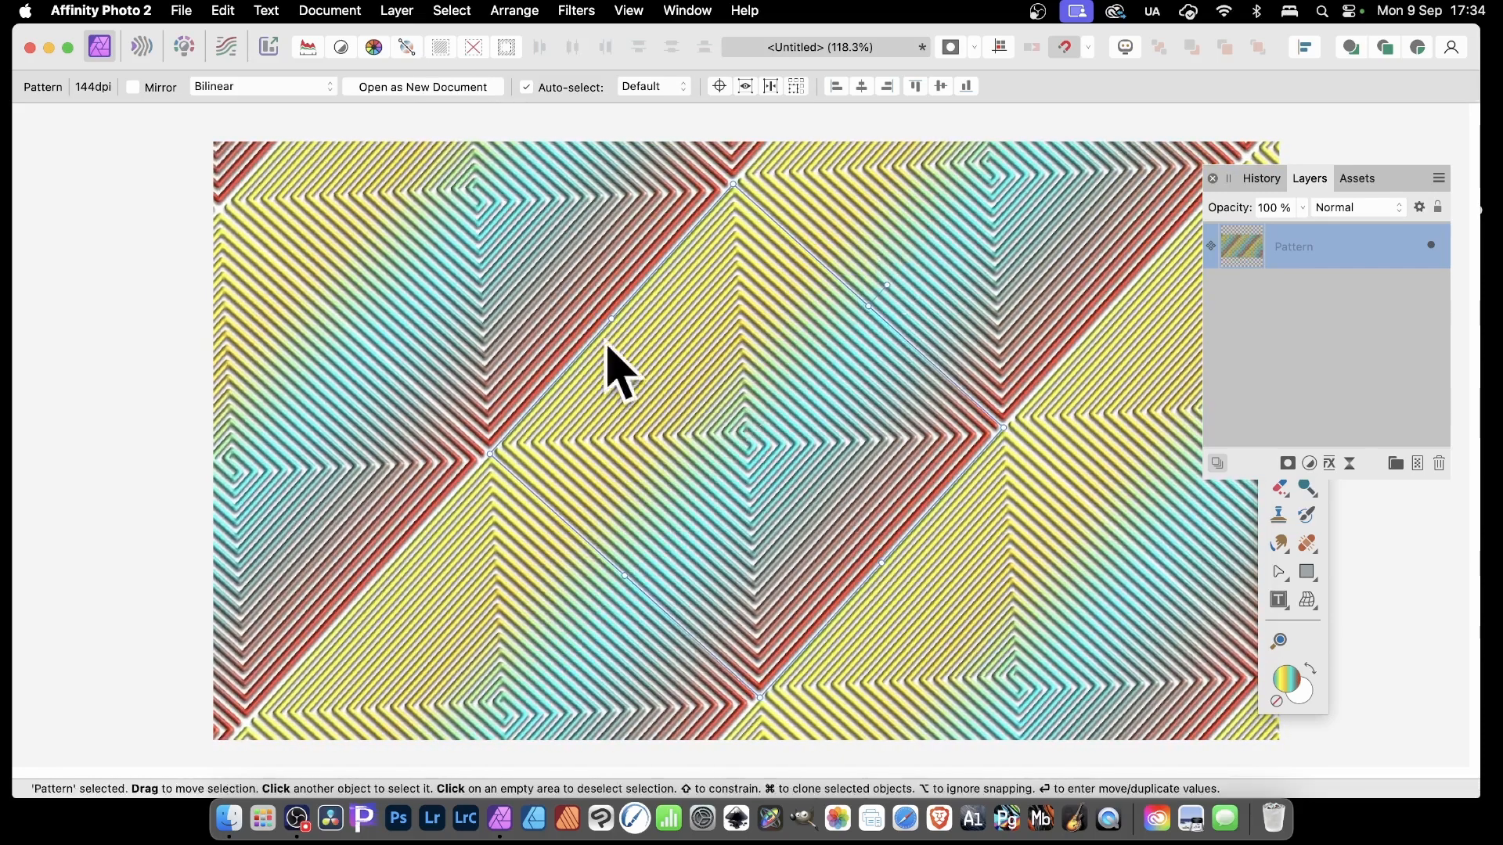
drag(607, 343, 720, 398)
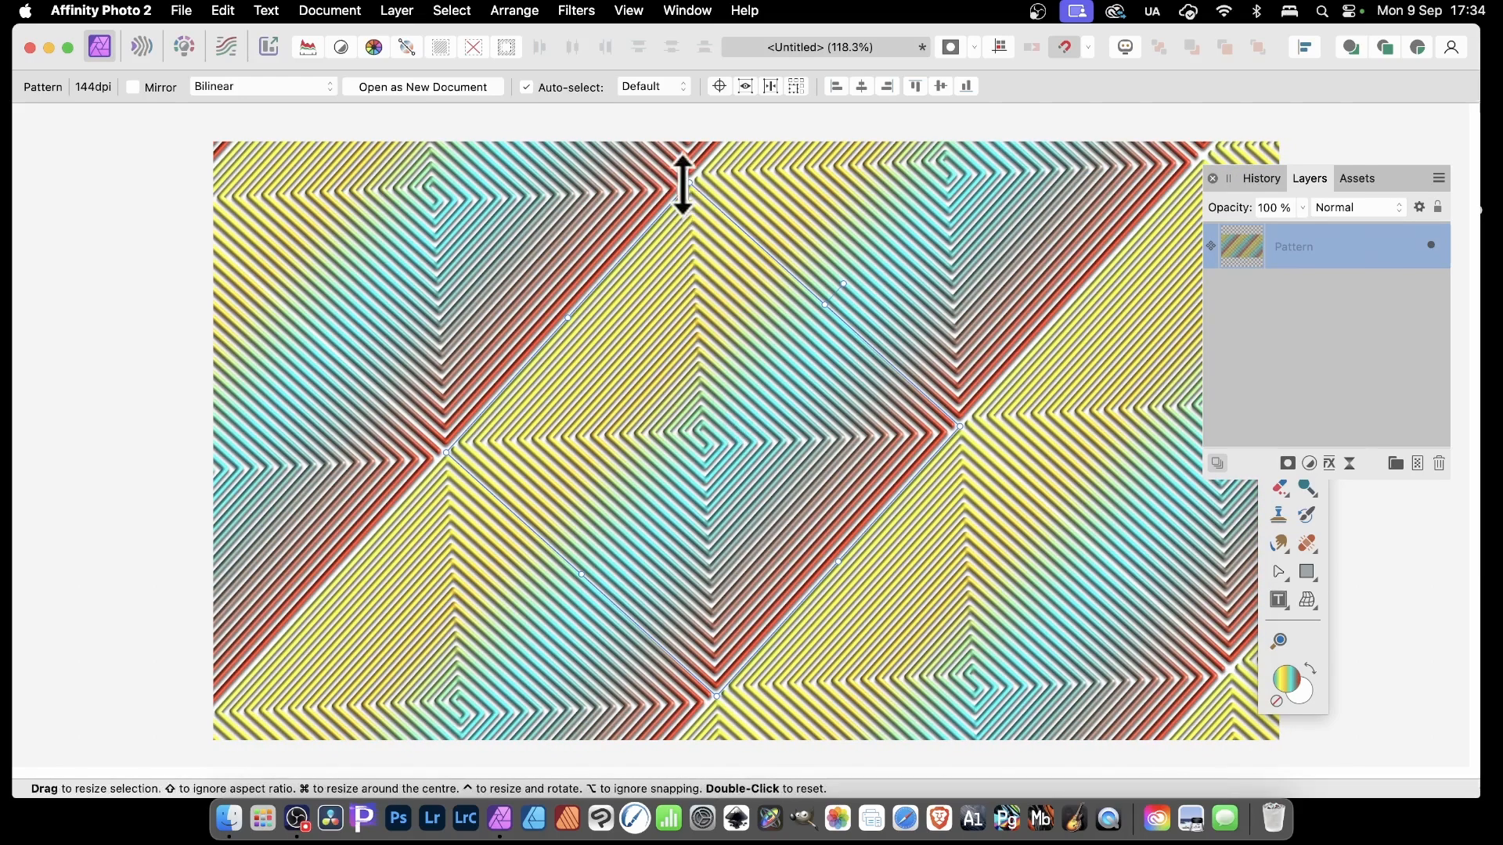
drag(685, 190, 665, 345)
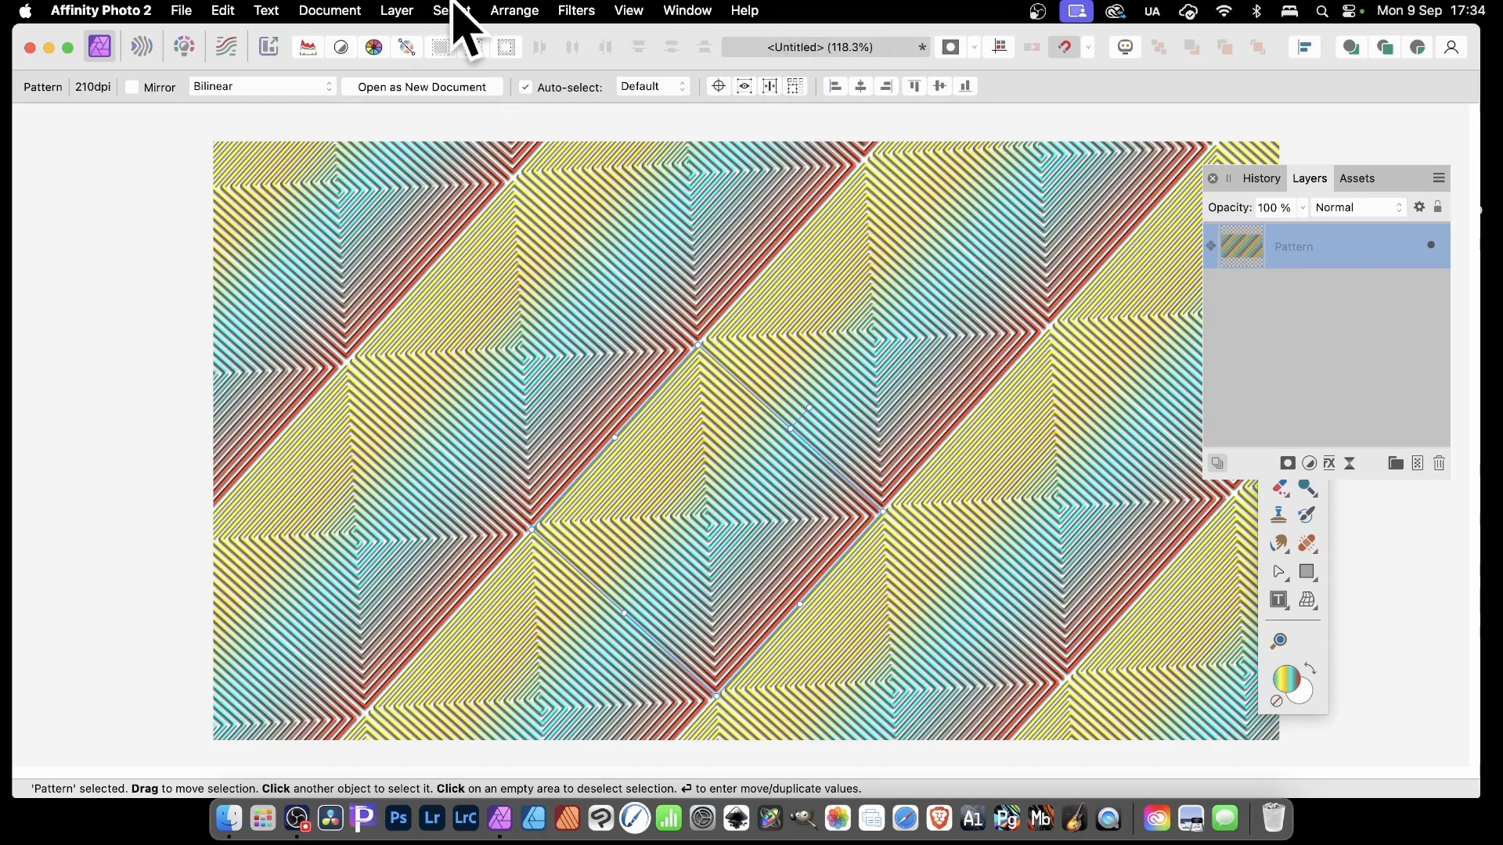
Rasterise the rotated pattern layer into a pixel layer
click(396, 11)
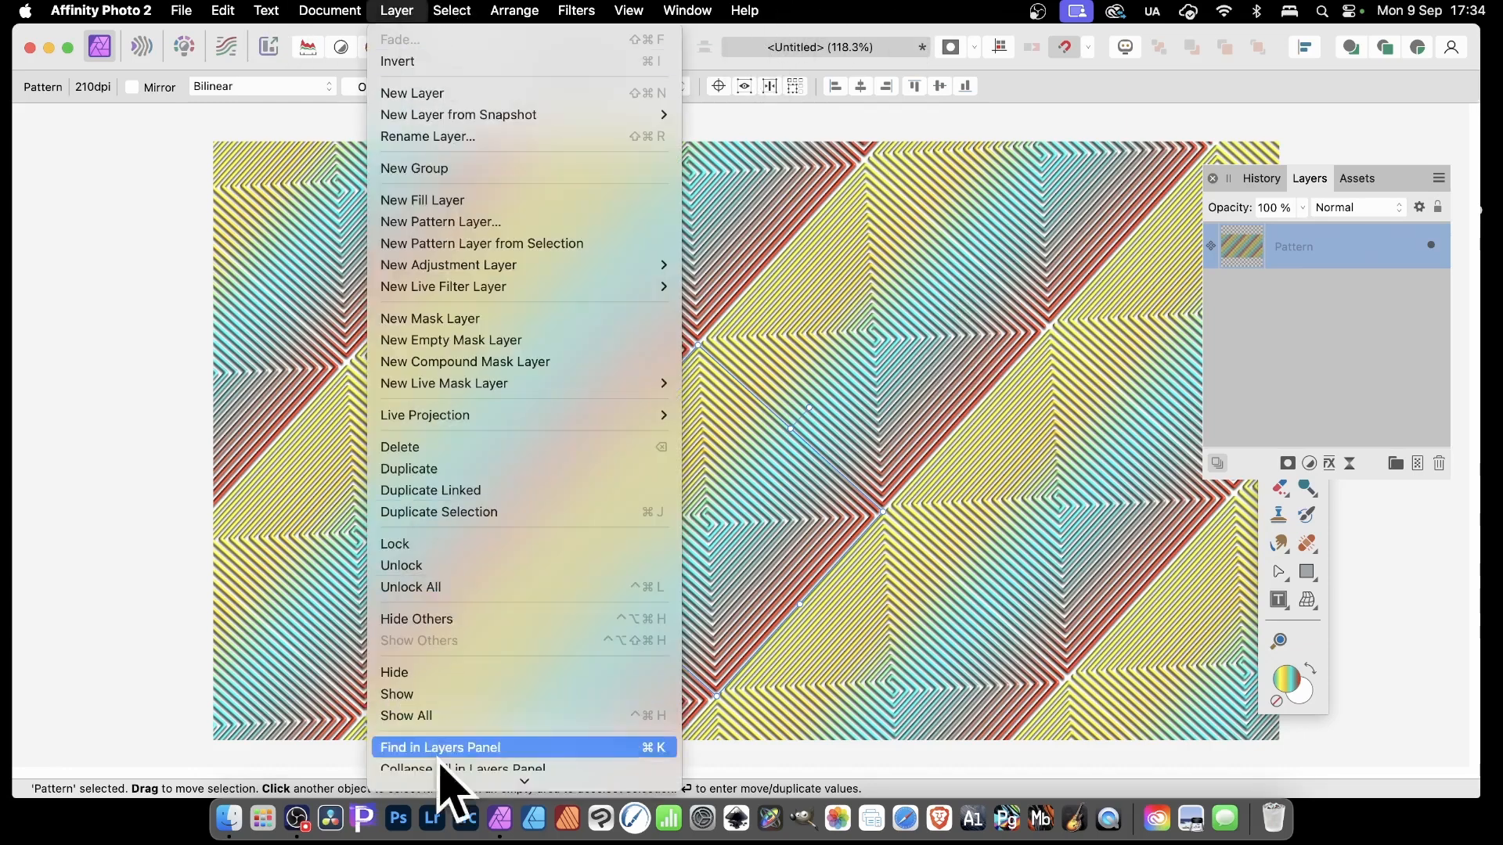
click(462, 705)
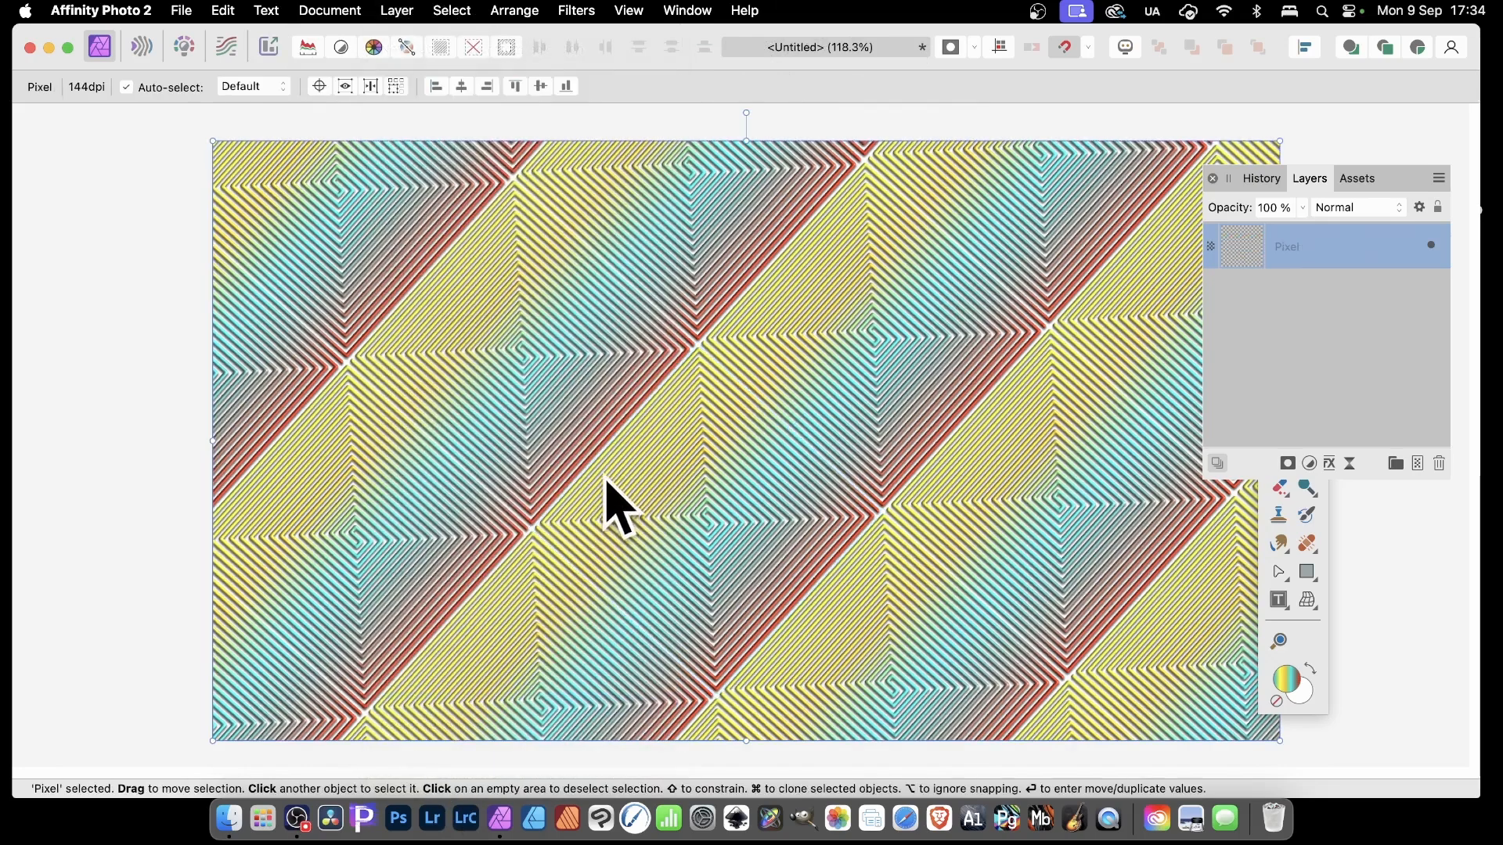
click(587, 11)
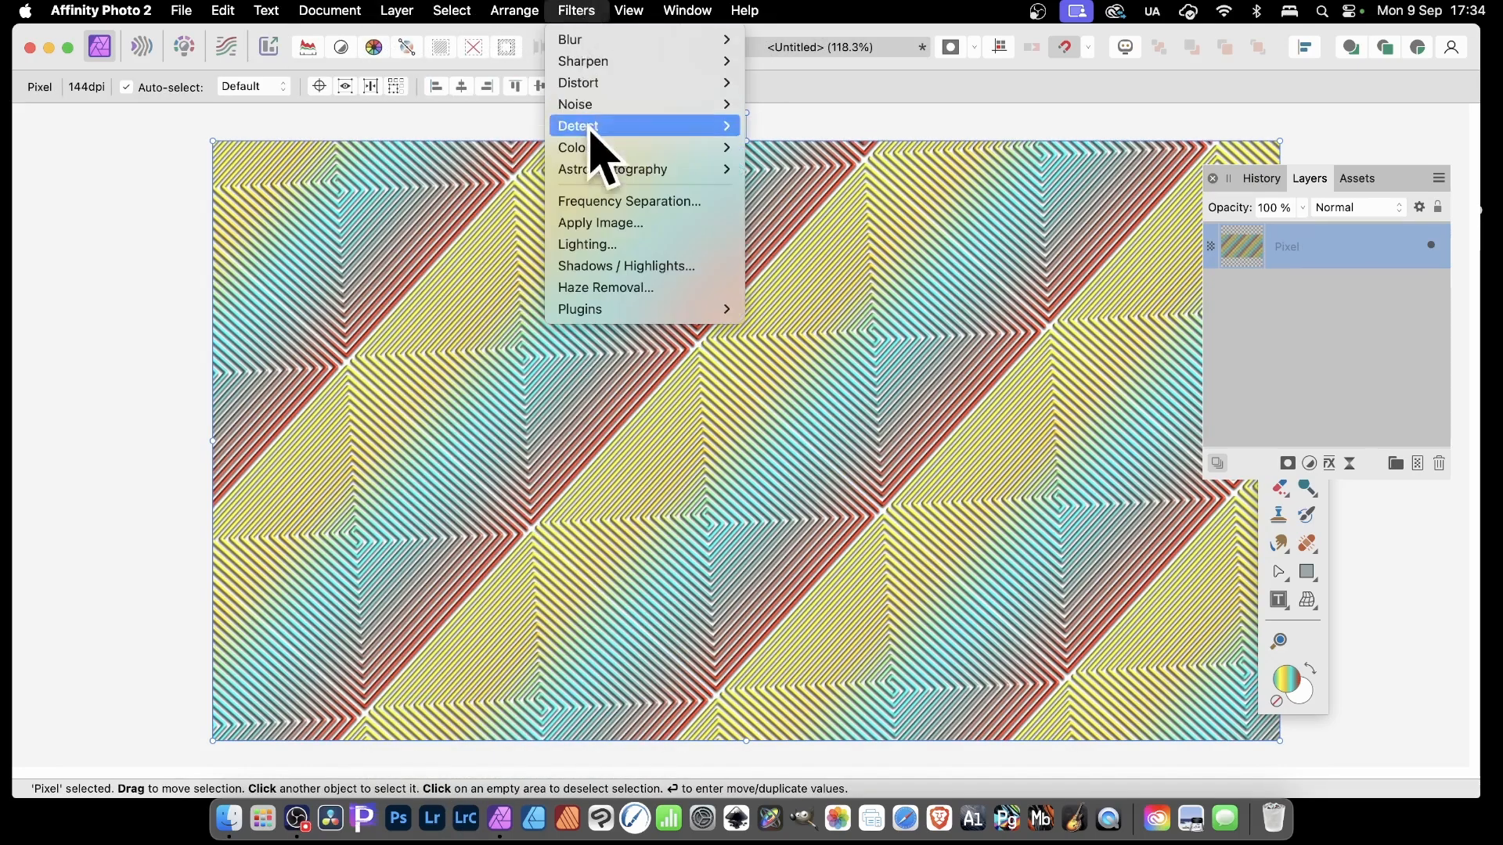
mouse_move(624, 84)
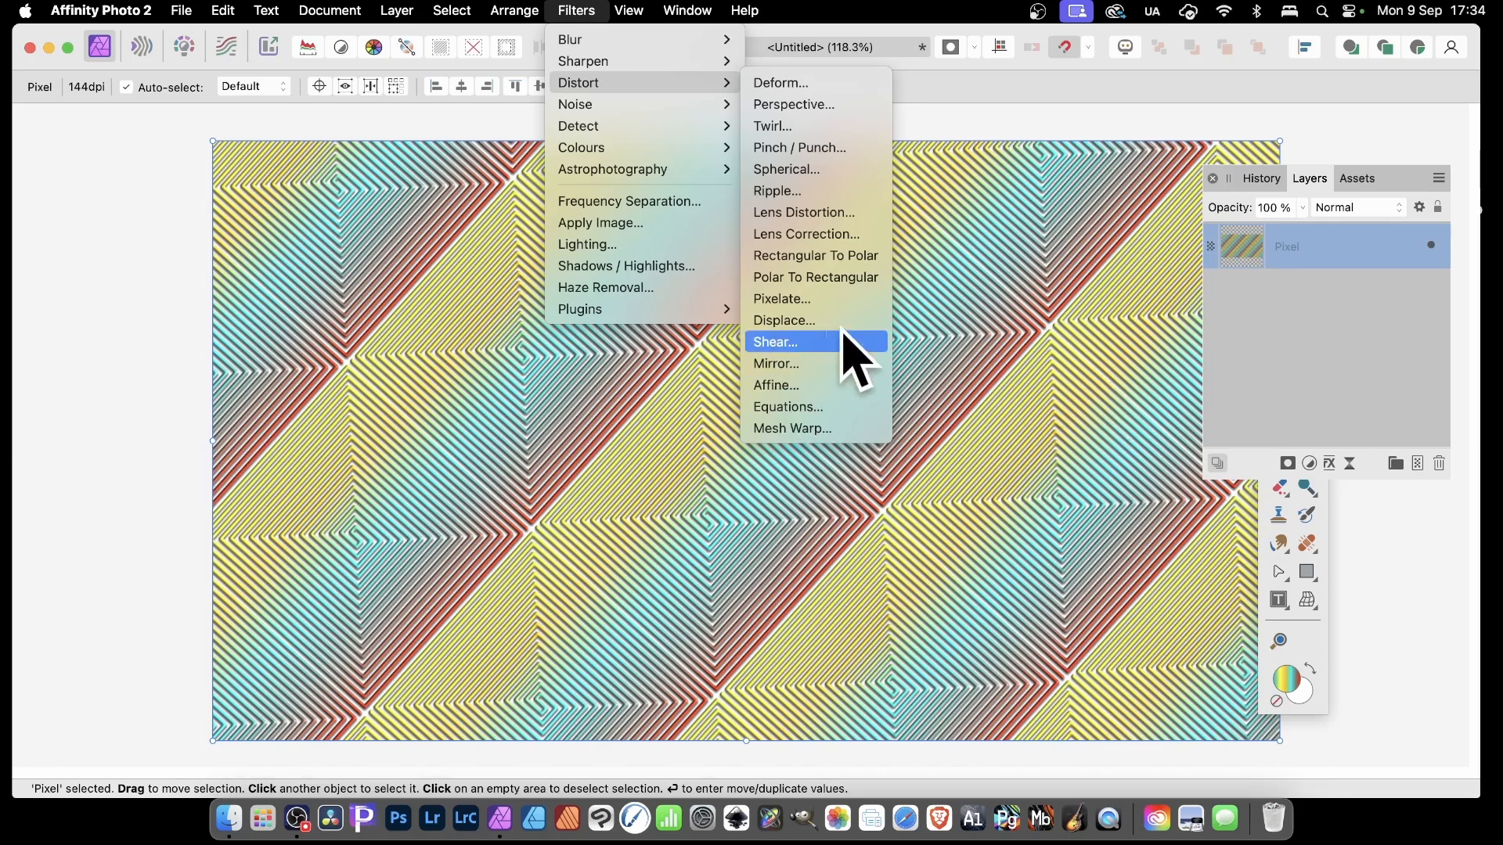
click(1243, 363)
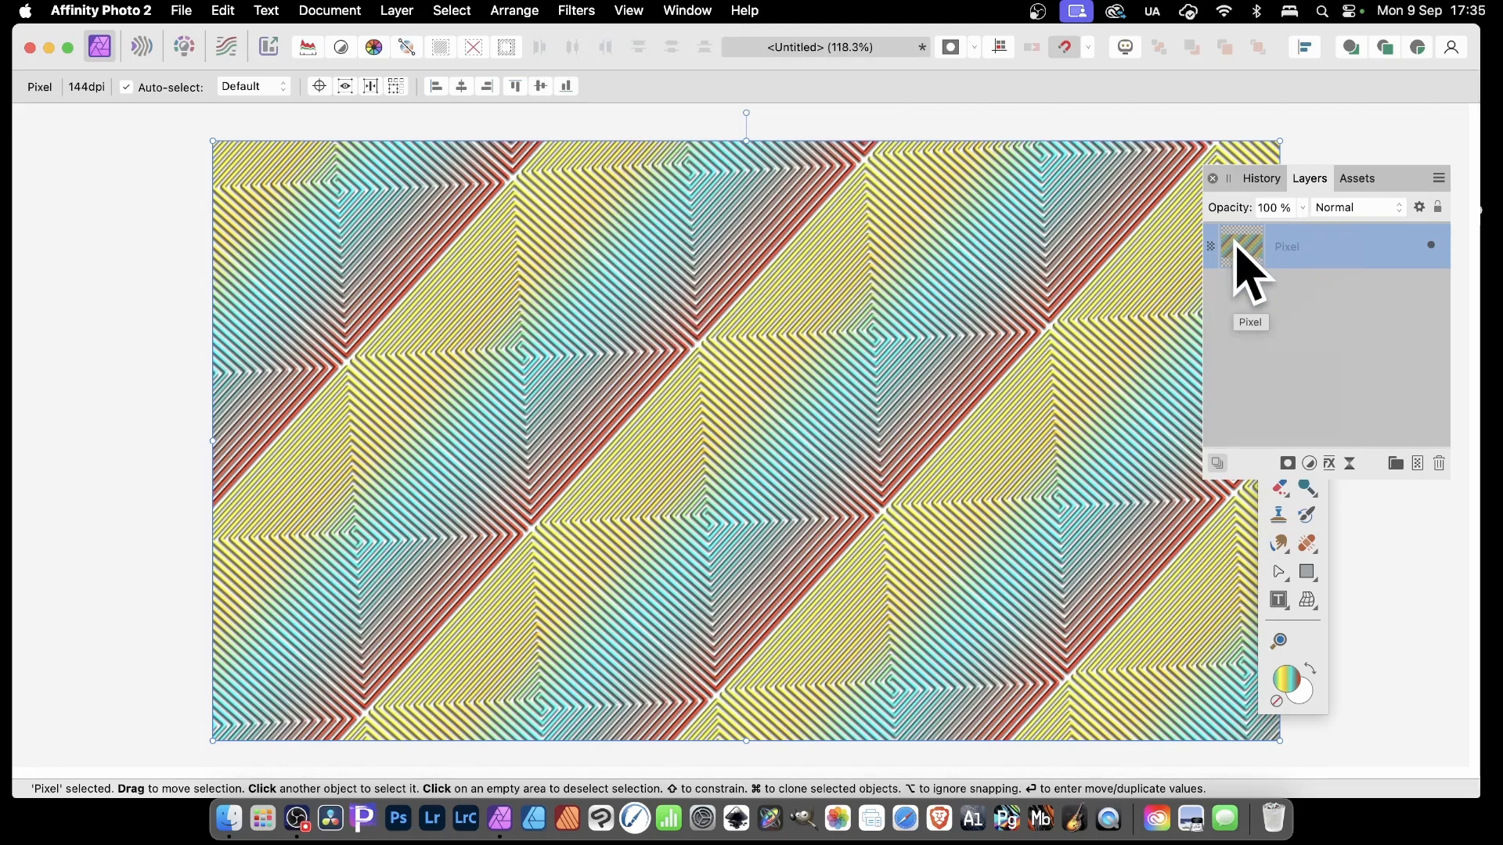
Try a Displace filter on a duplicate of the pixel layer, mapped from the layers beneath at -24 px strength, and undo both filter and duplicate
right_click(1325, 252)
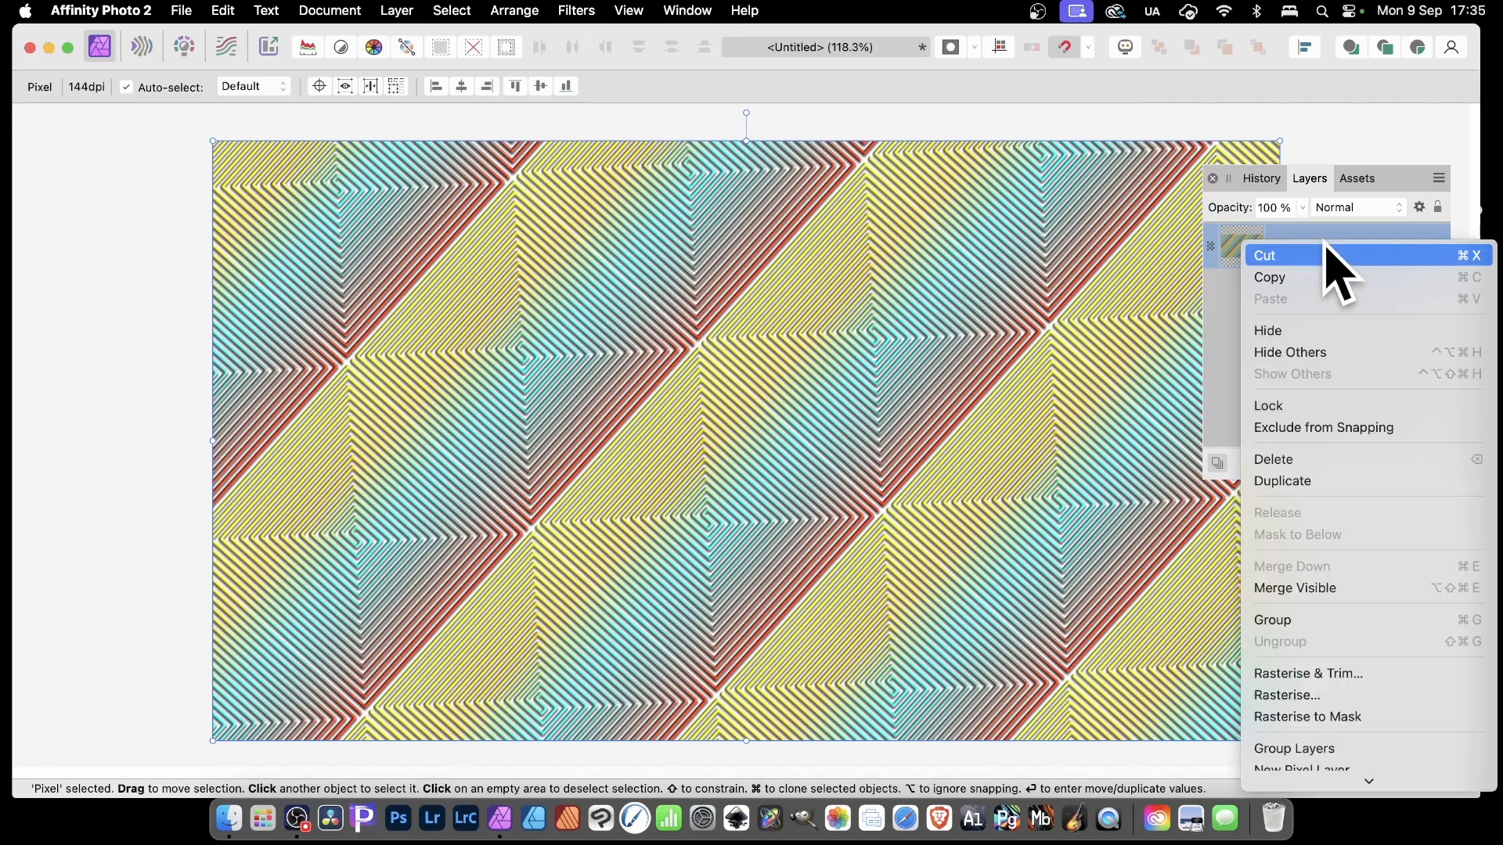
click(1323, 482)
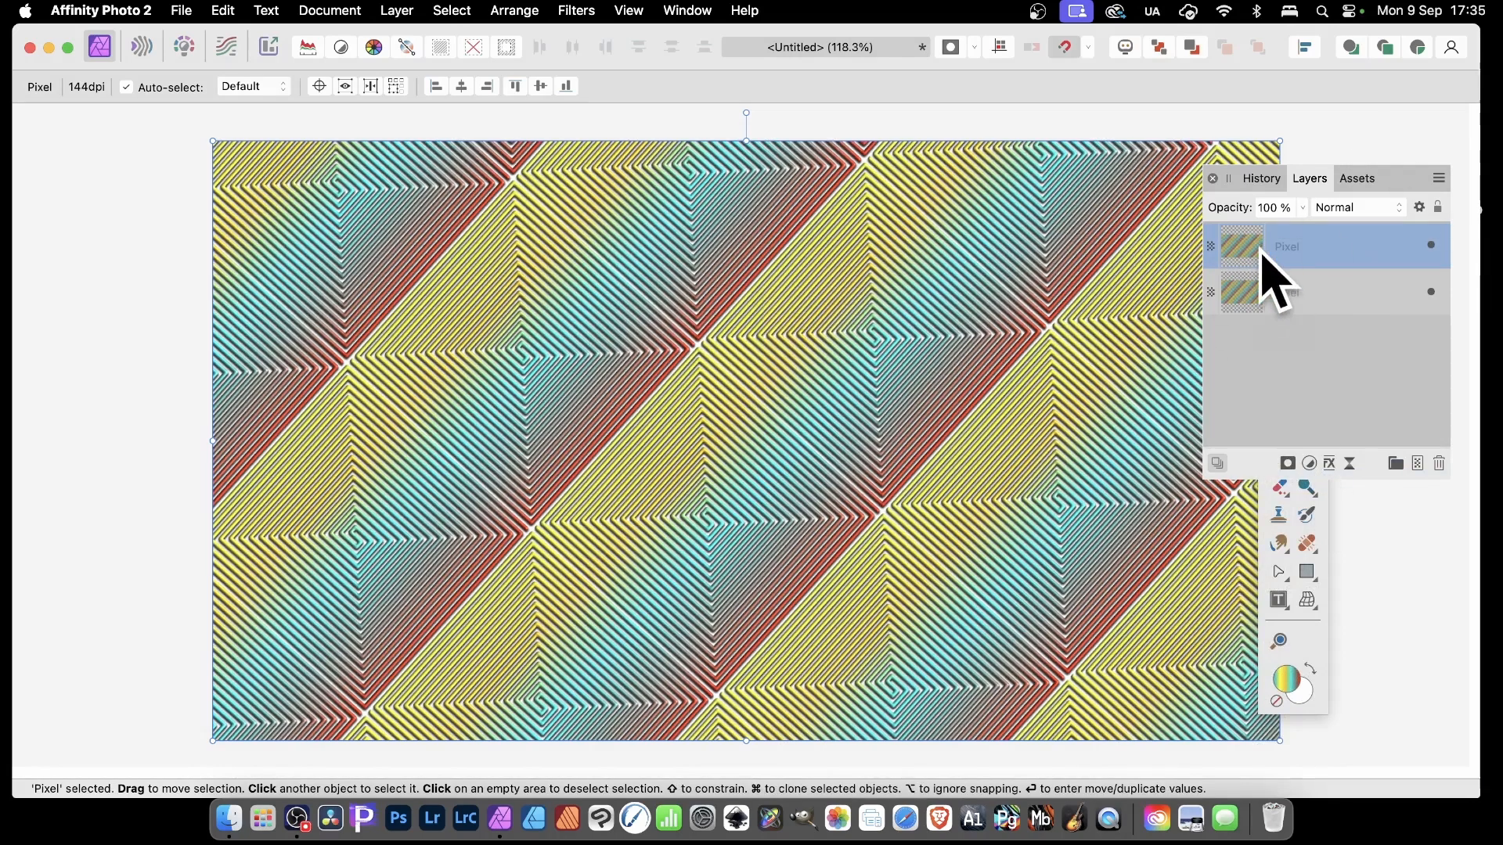
click(583, 9)
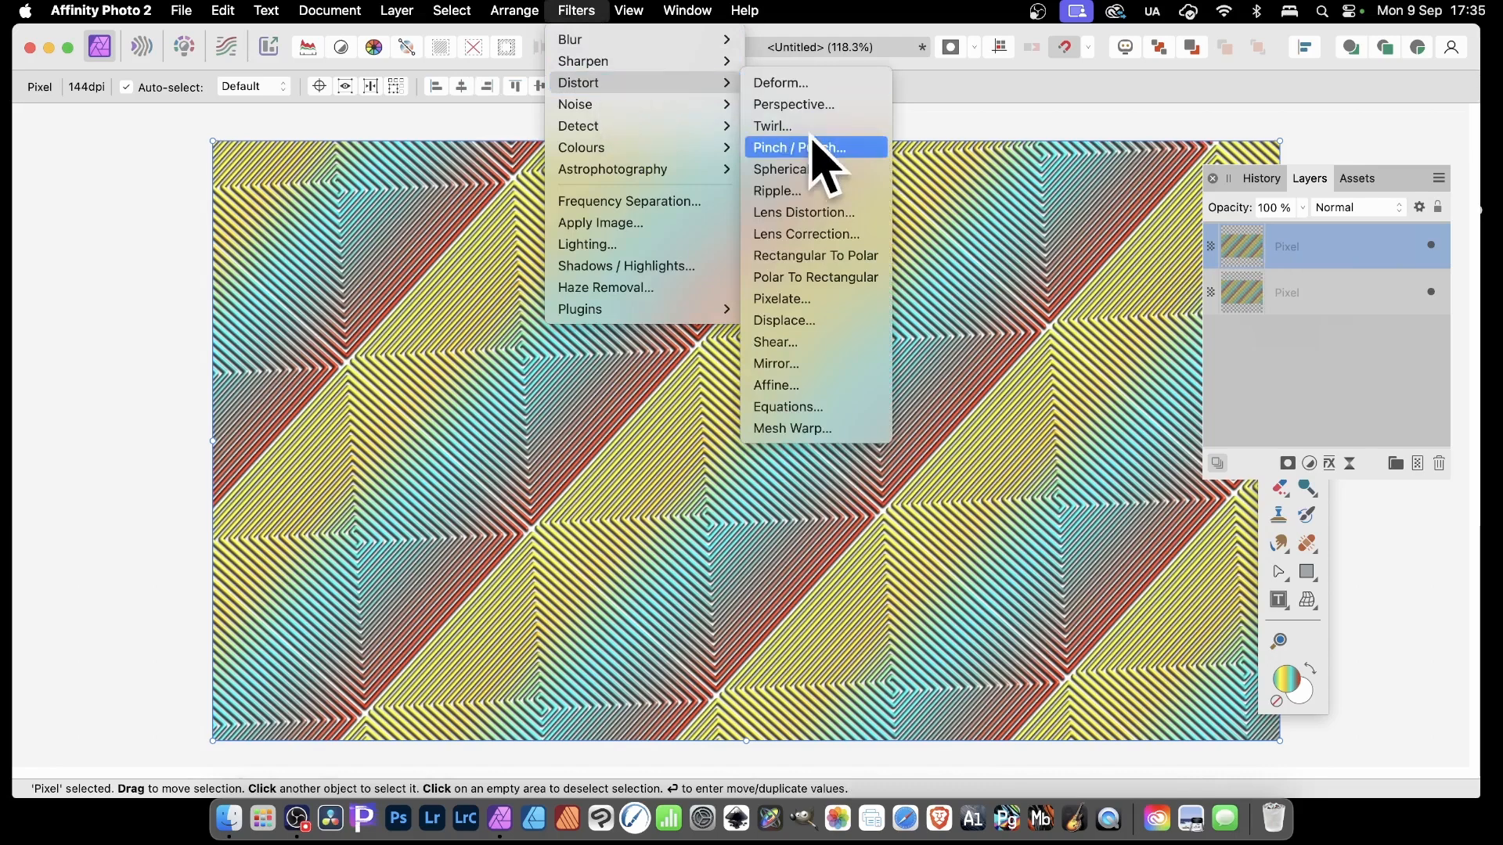
click(814, 321)
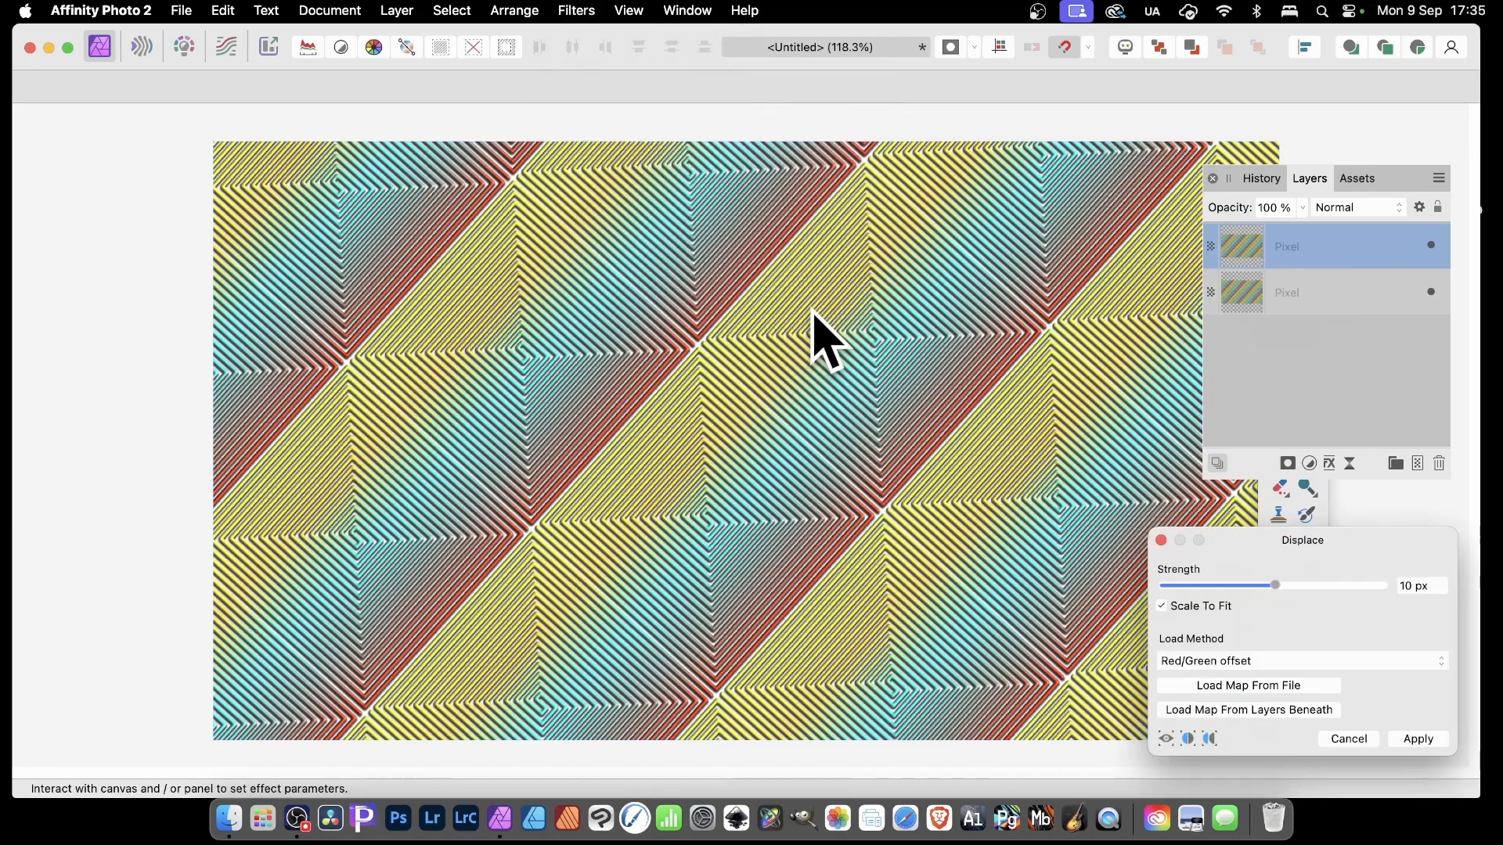
drag(1286, 558, 878, 260)
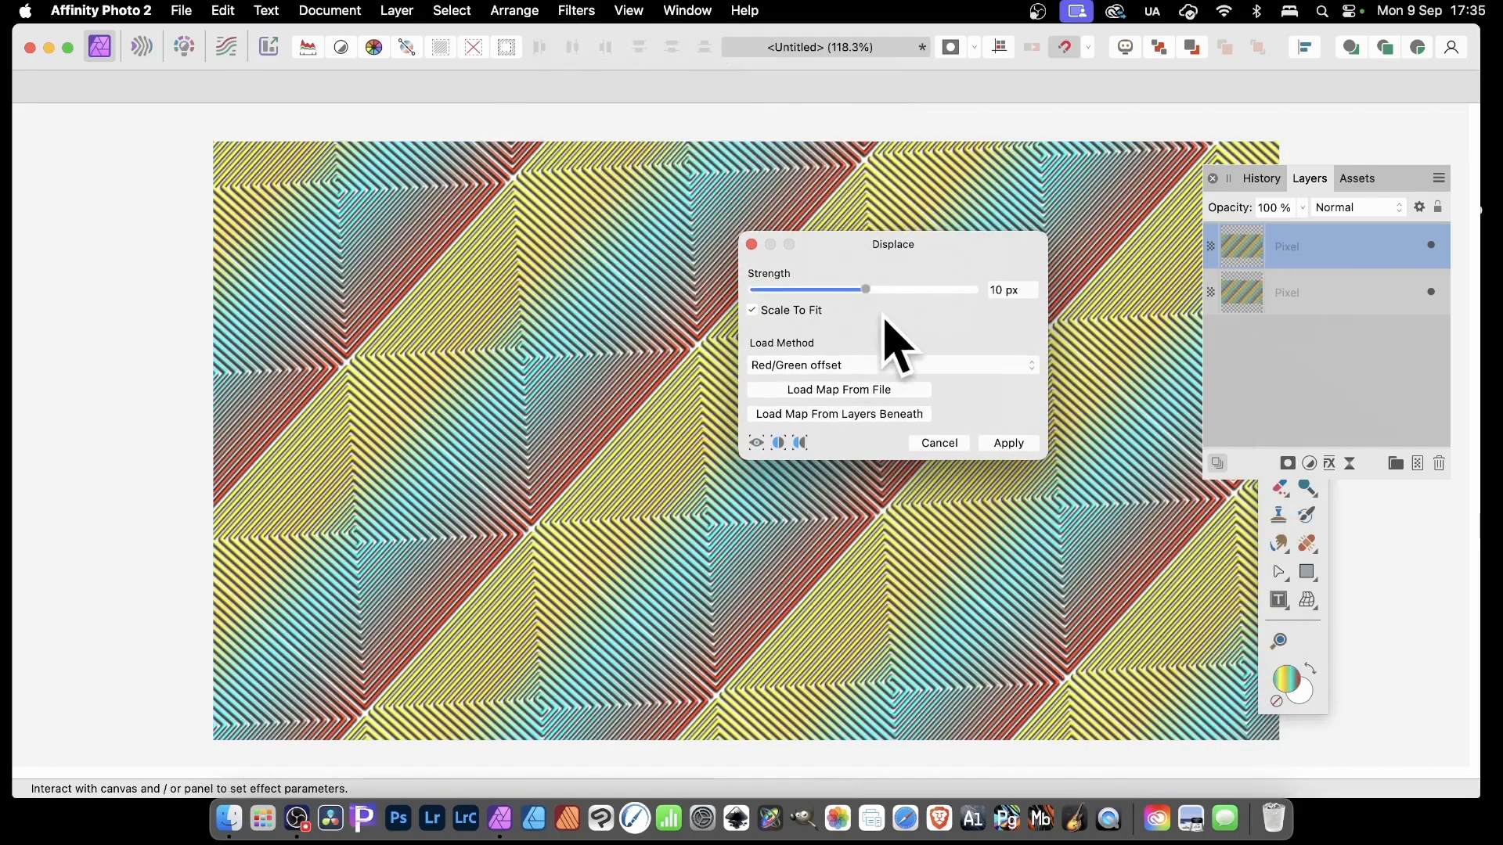
click(859, 417)
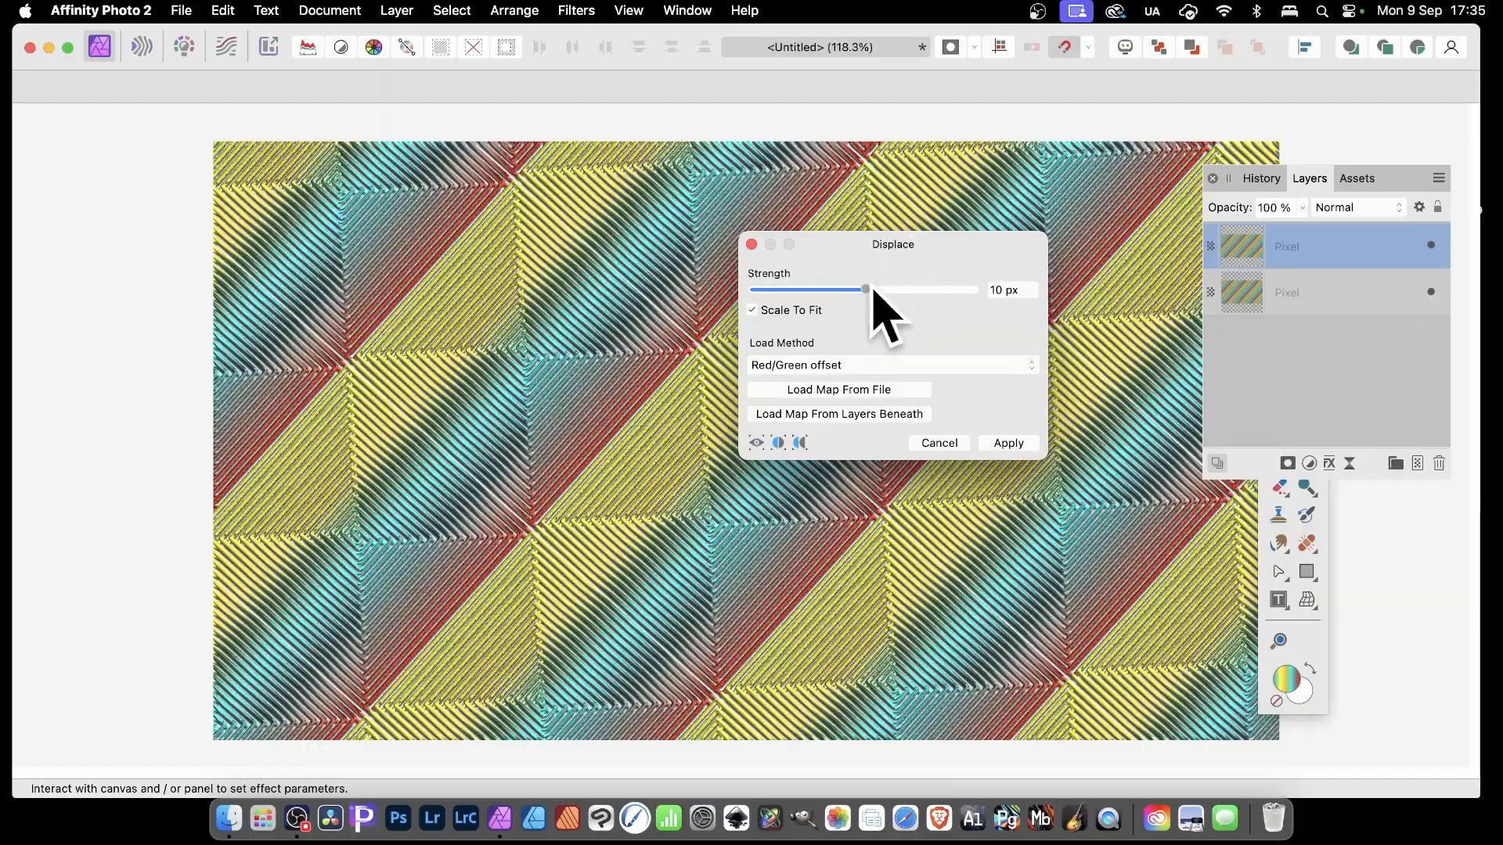
drag(871, 293, 855, 294)
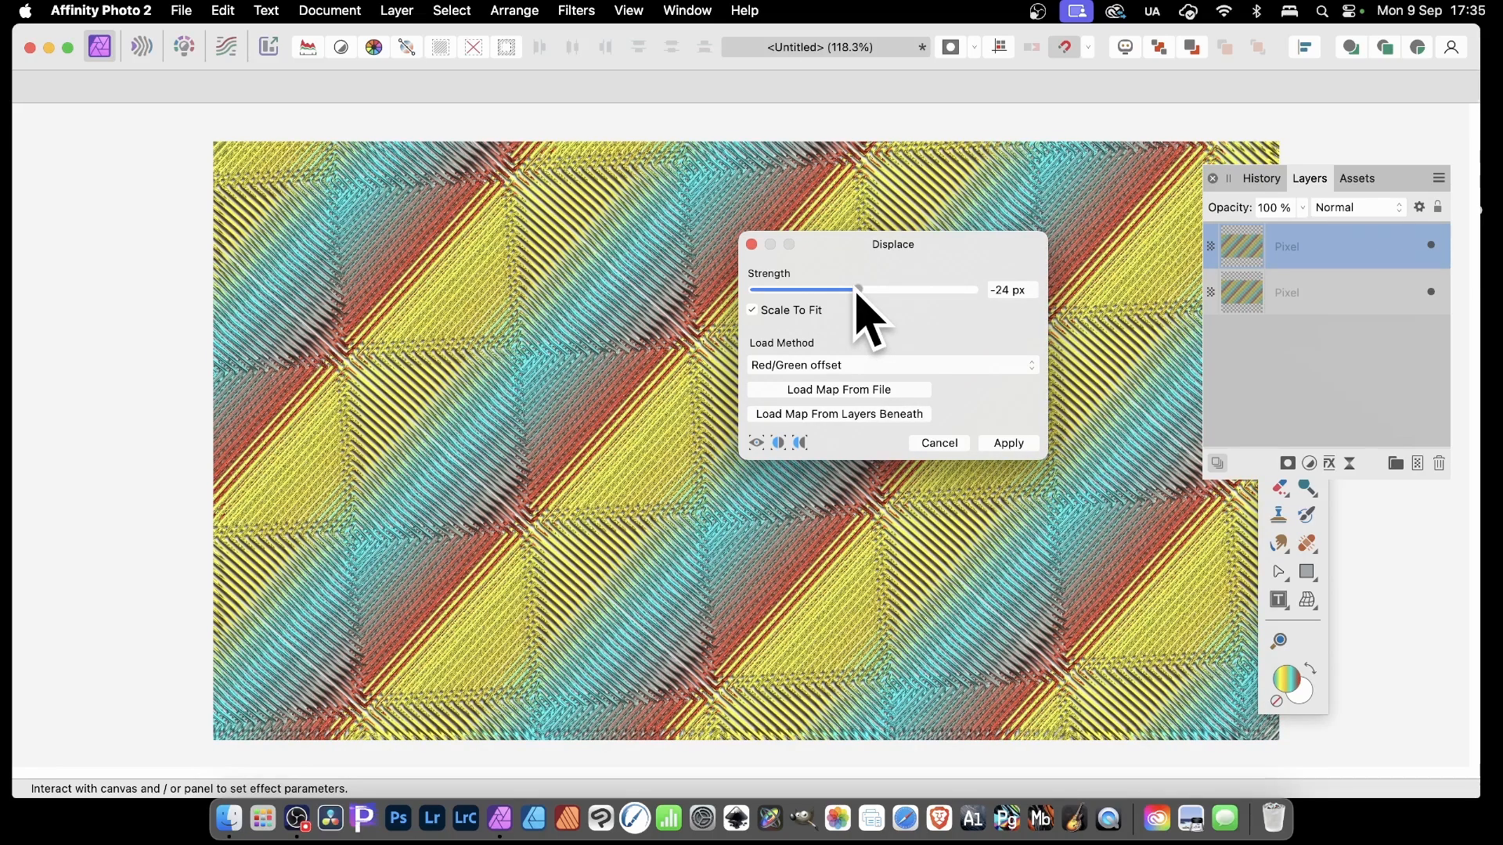
click(1001, 444)
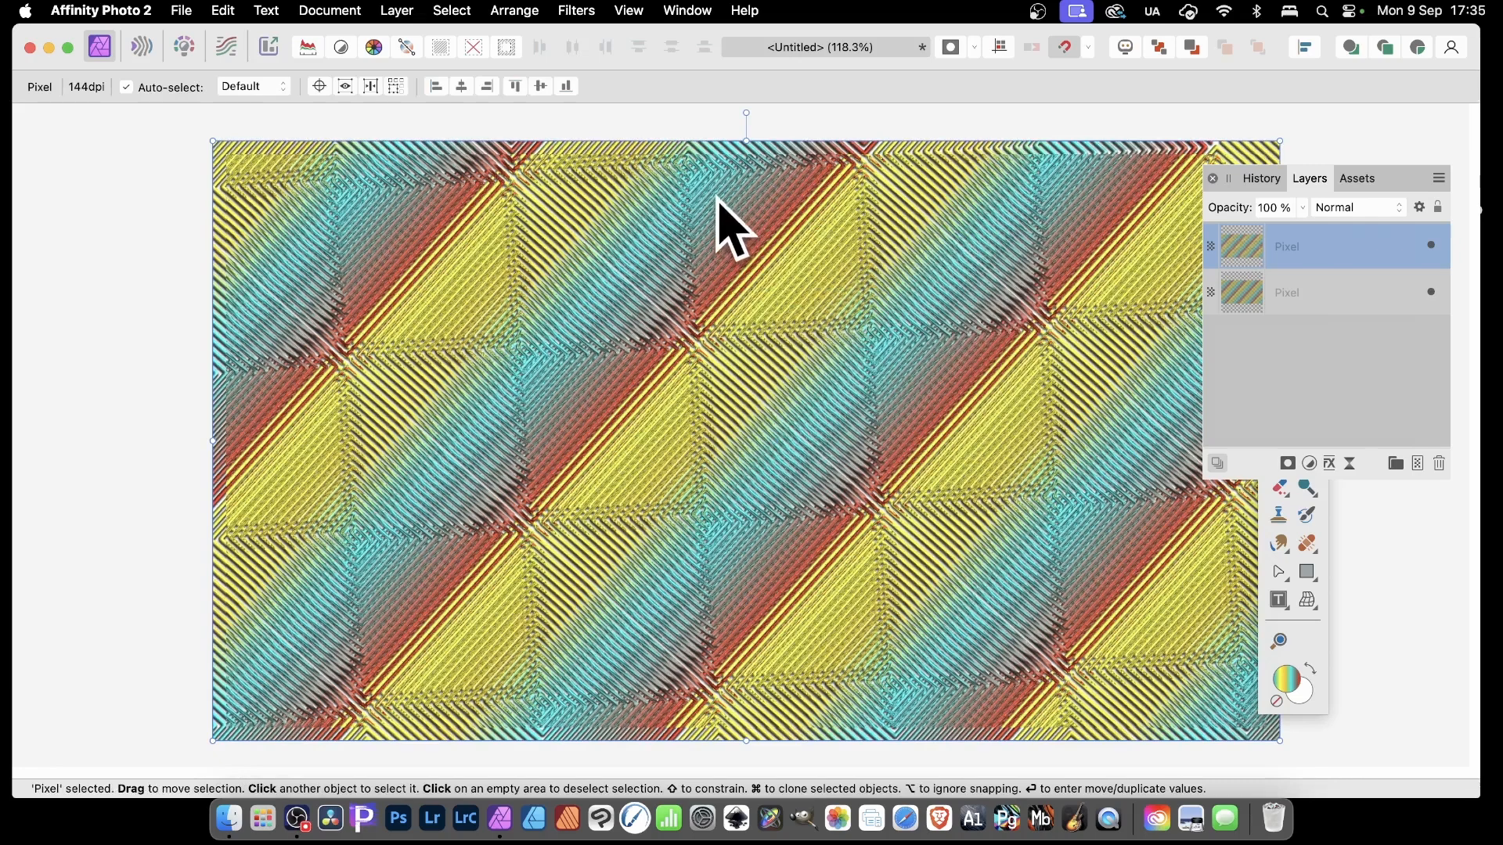
key(super+z)
key(super+z)
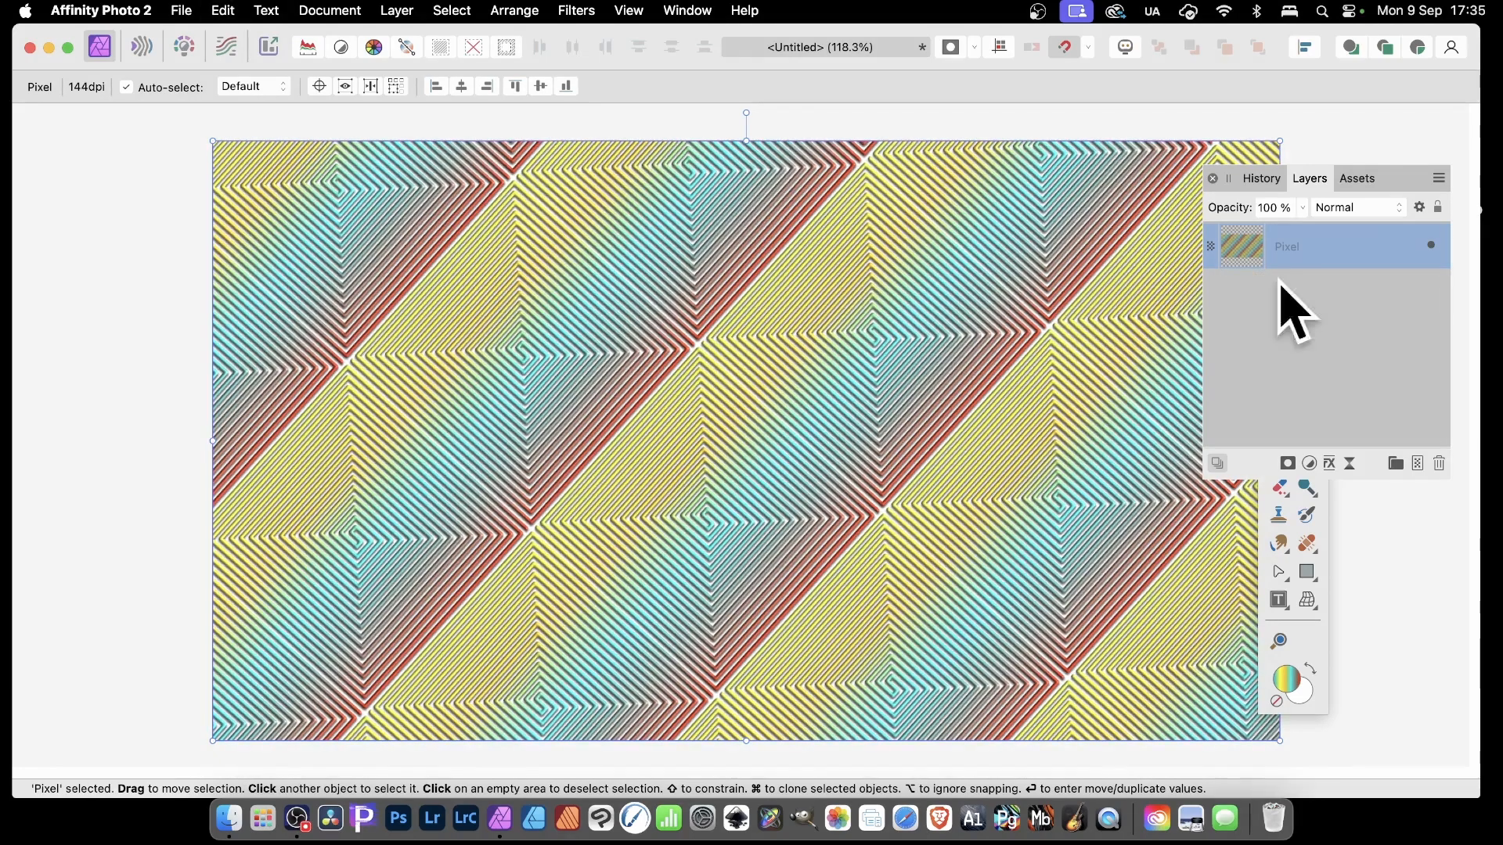
Start a Deform filter on the pixel layer with Rigid constraints and place three anchor pins around the middle of the pattern
click(577, 8)
mouse_move(583, 115)
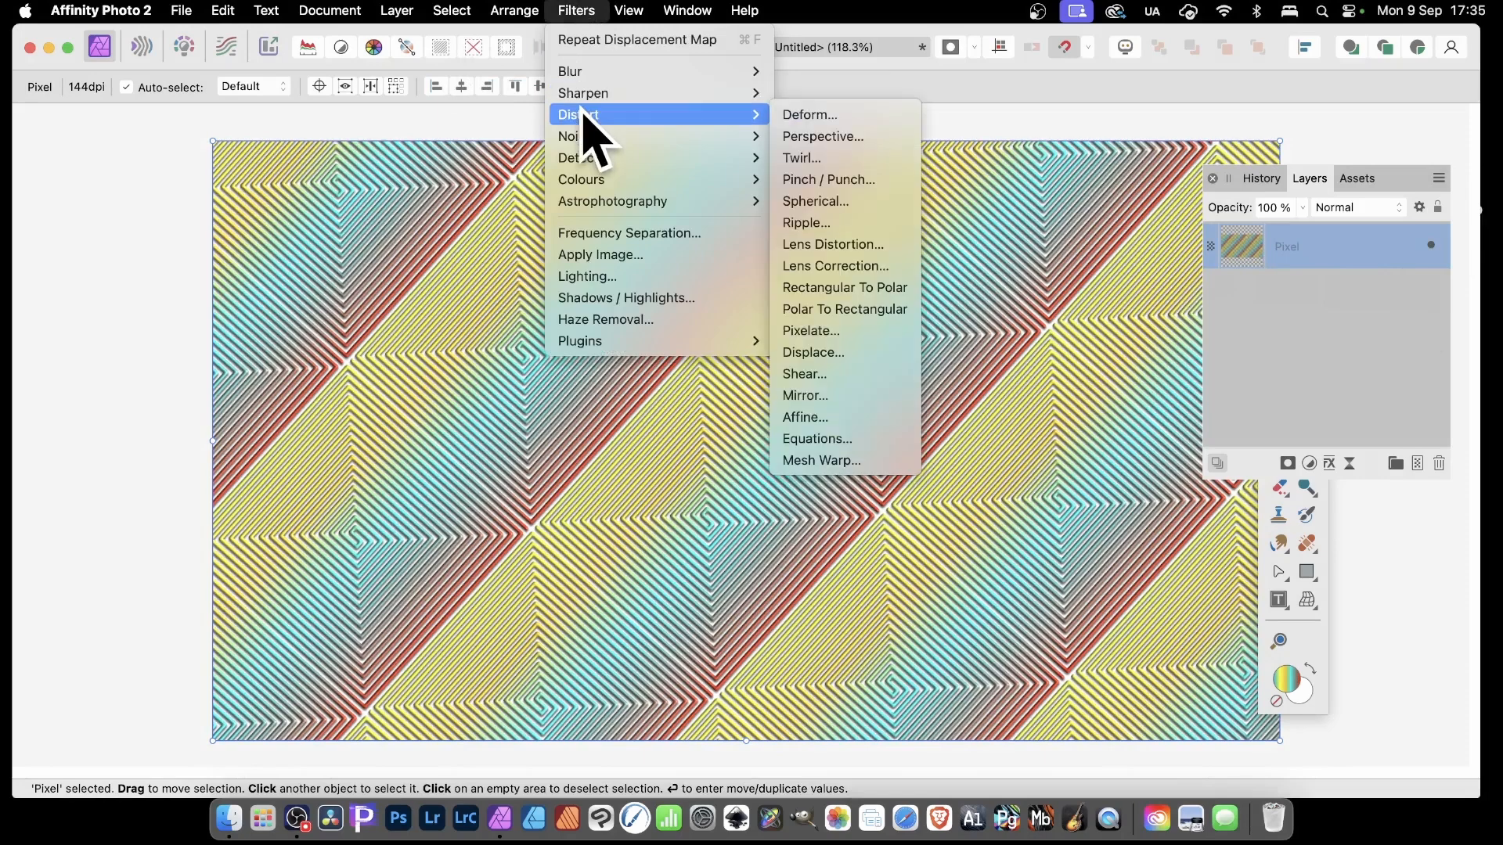
click(795, 141)
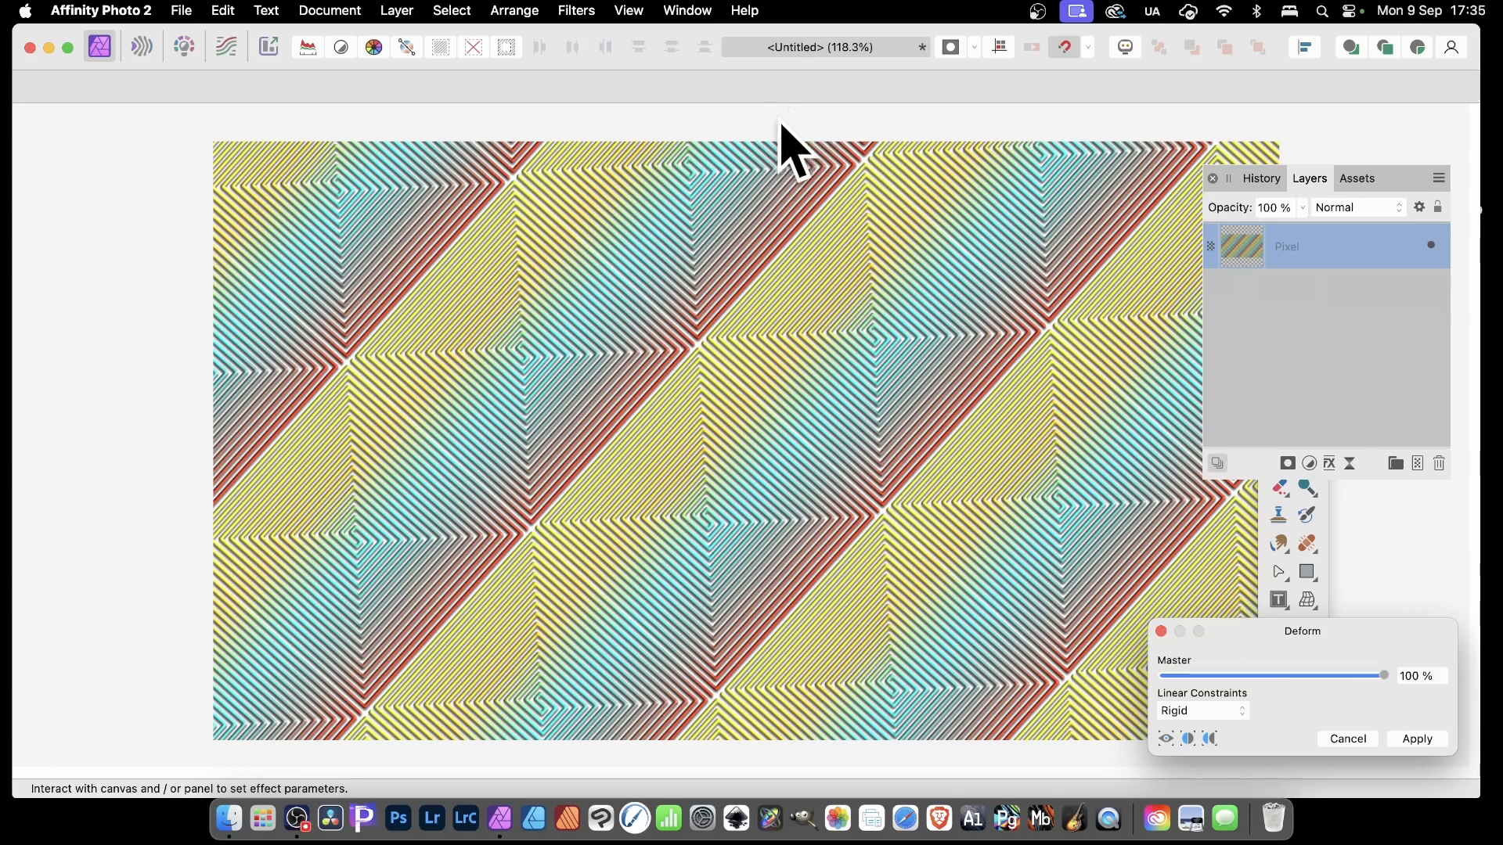
drag(1295, 631, 831, 311)
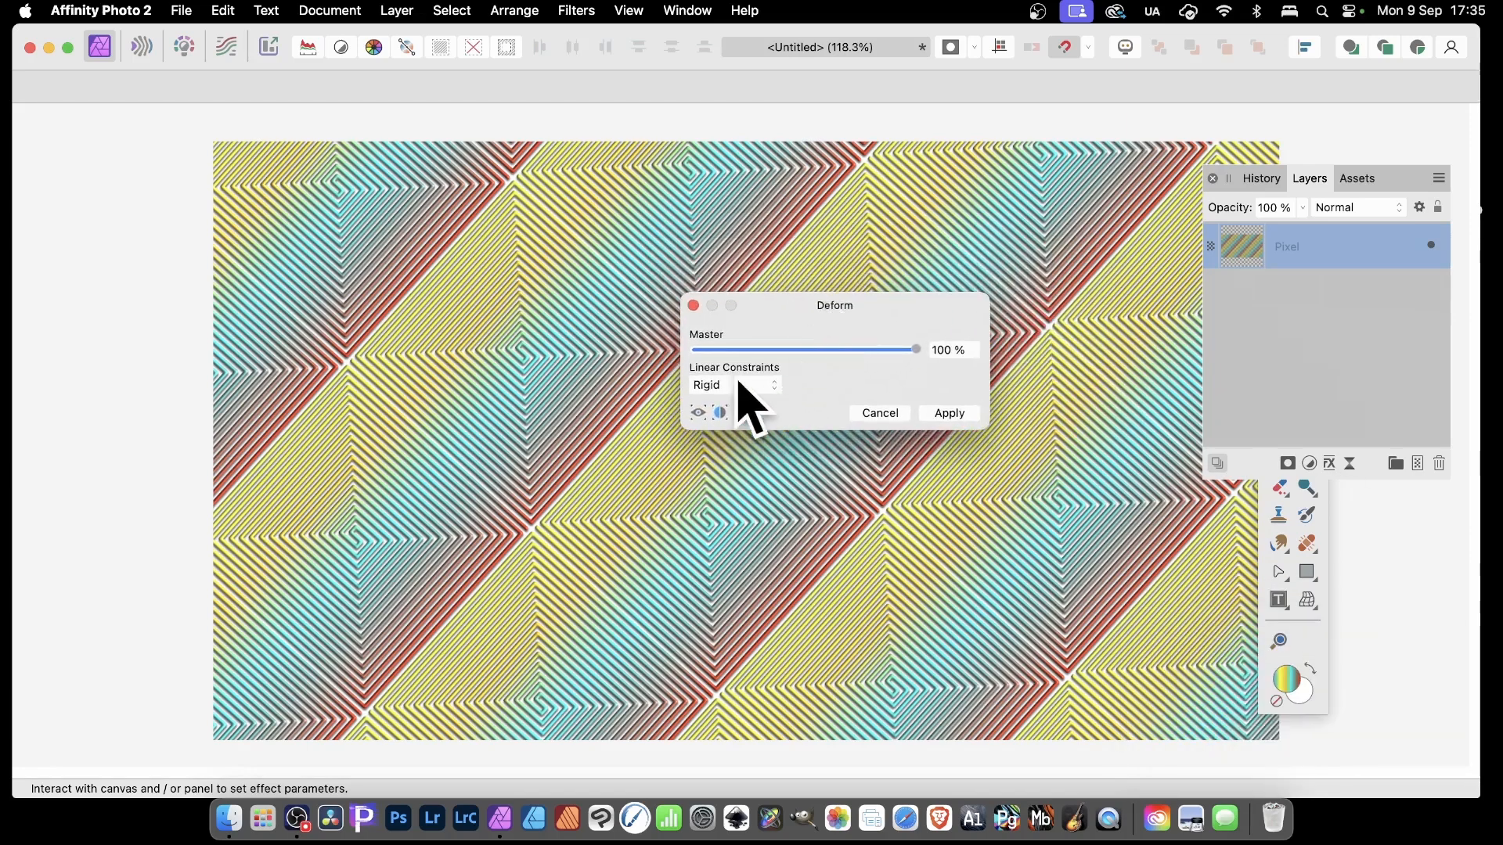
click(617, 374)
click(711, 507)
click(832, 473)
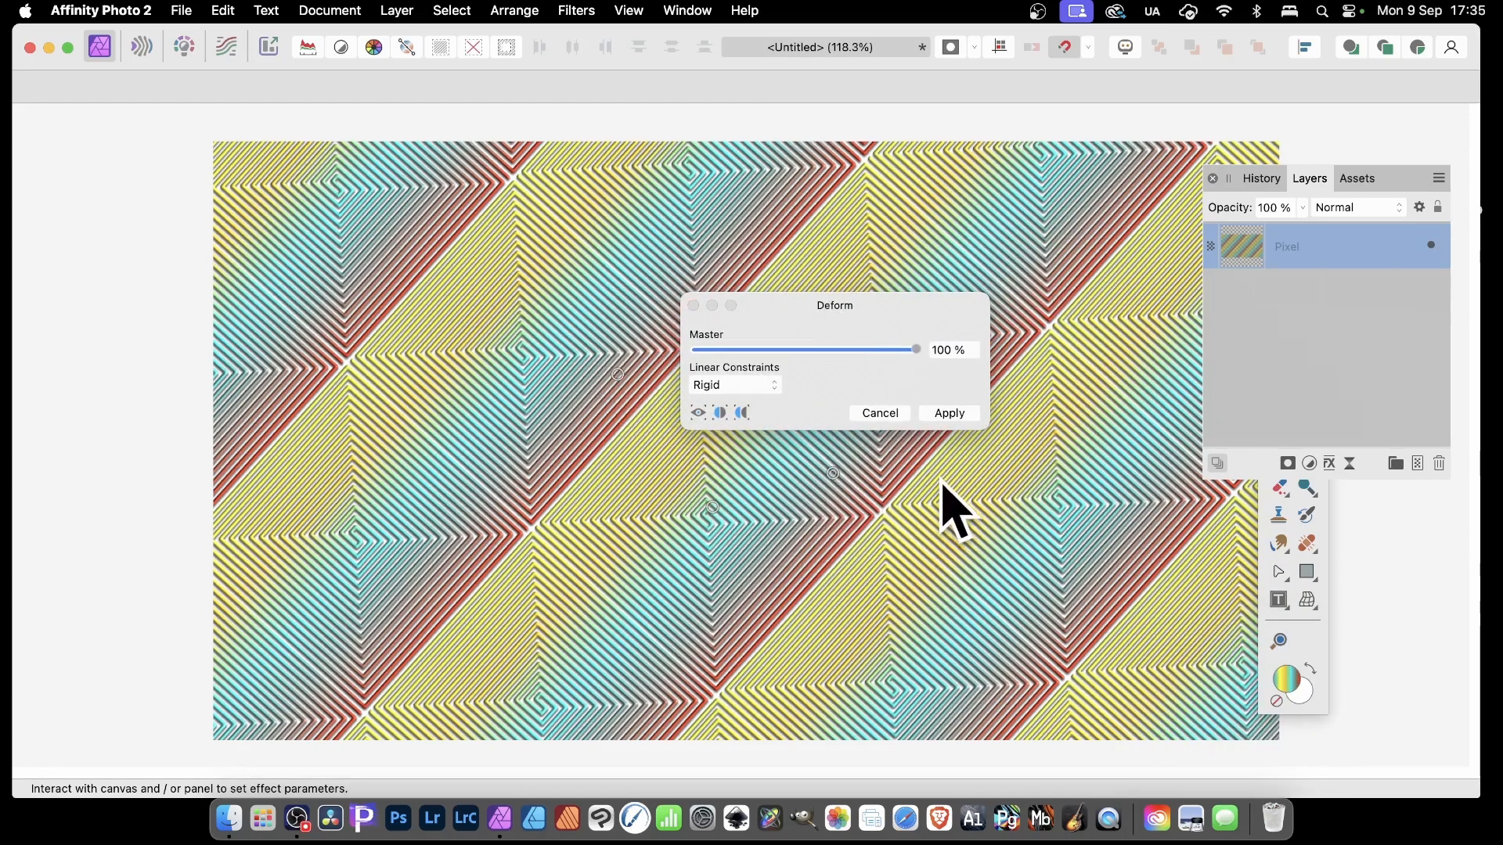
Try warping the pattern by pulling five areas in different directions with the Rigid Deform filter, apply it and undo it
drag(967, 514, 1241, 402)
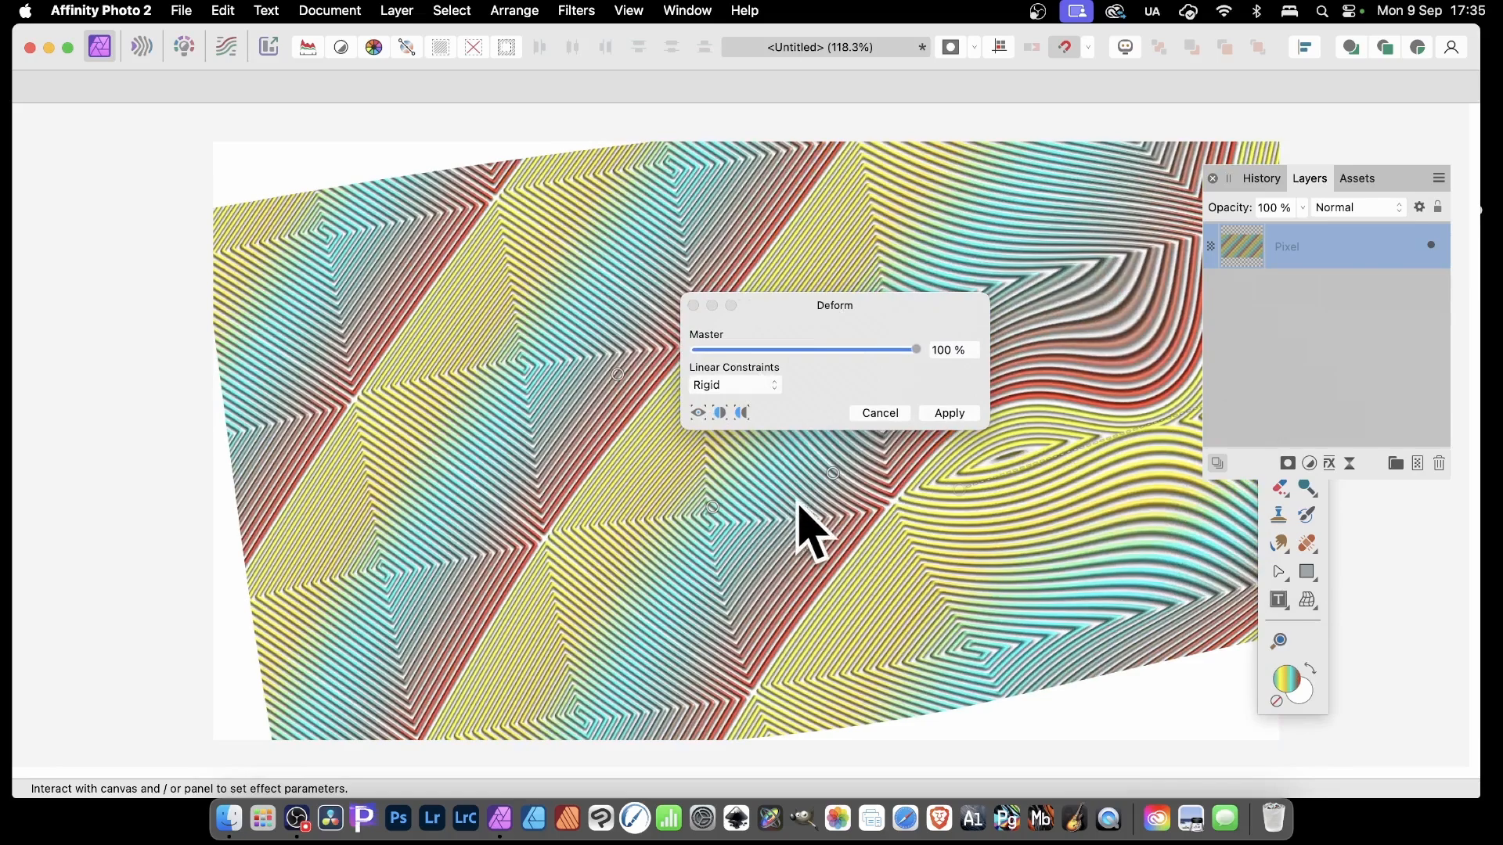
drag(798, 526, 882, 577)
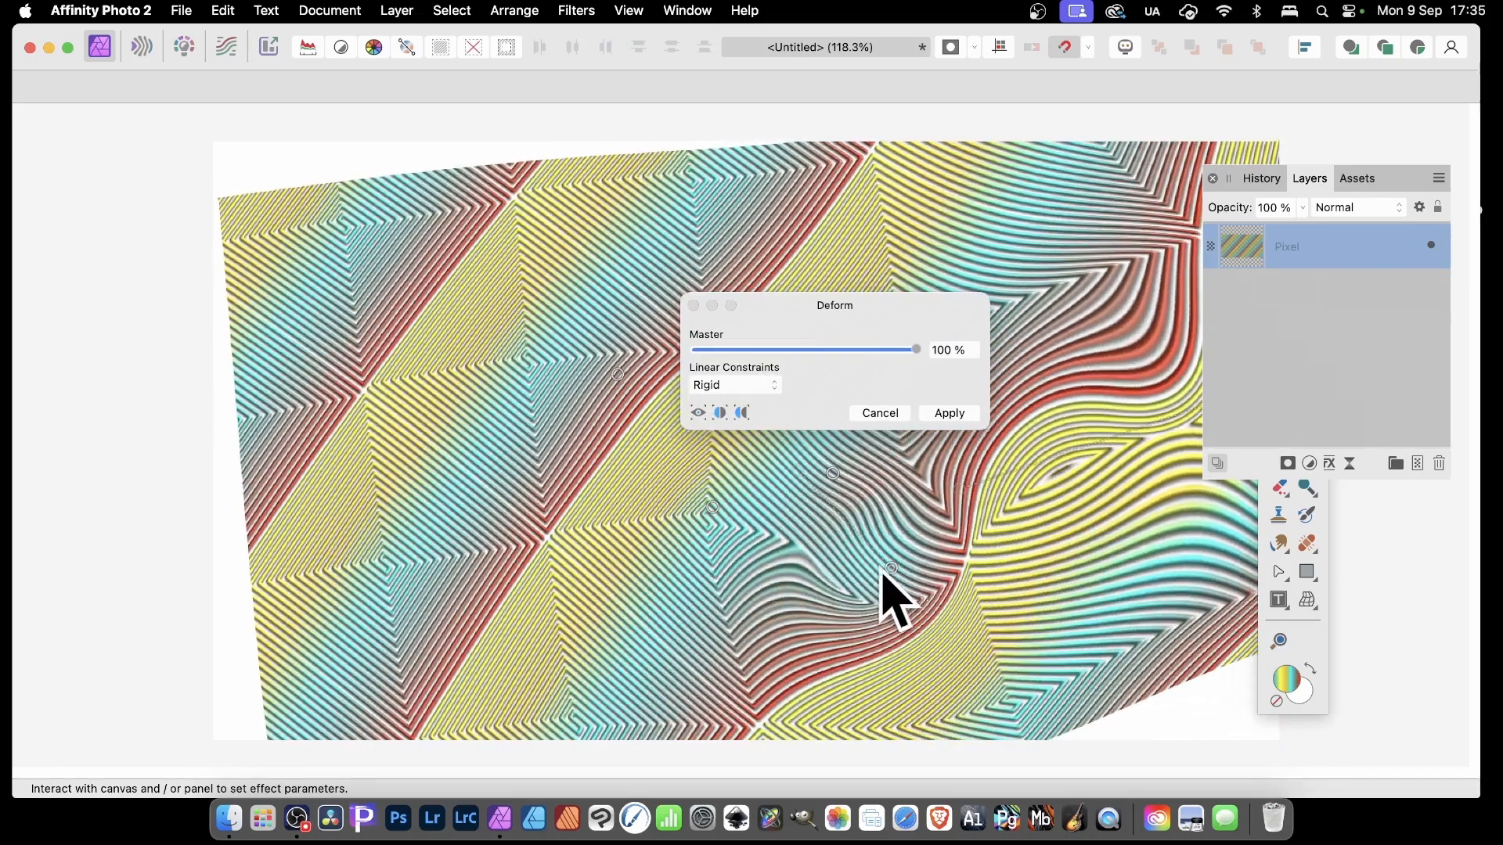
drag(570, 468, 302, 597)
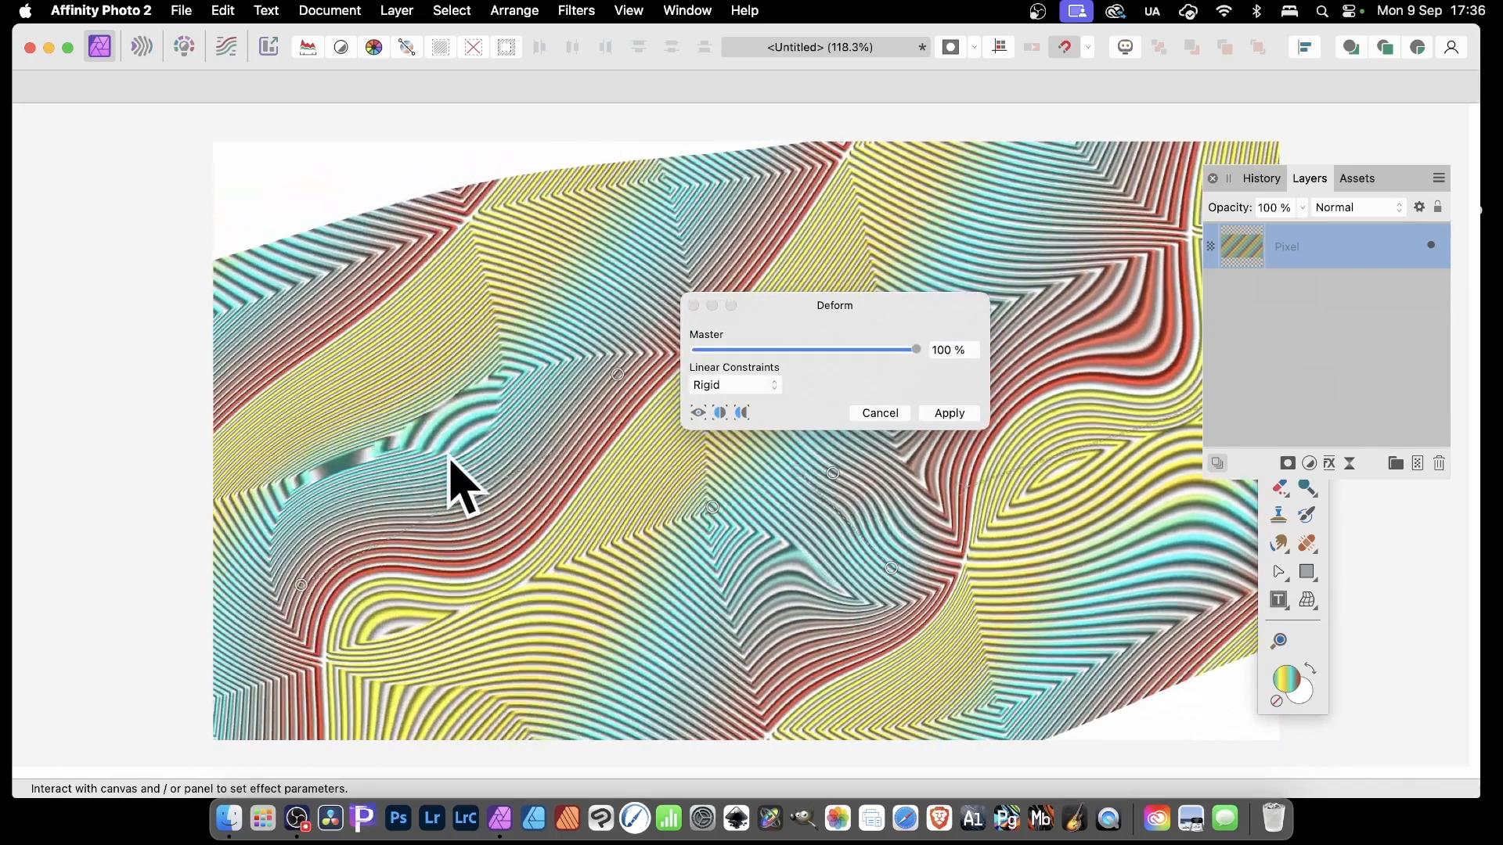
drag(448, 479, 295, 239)
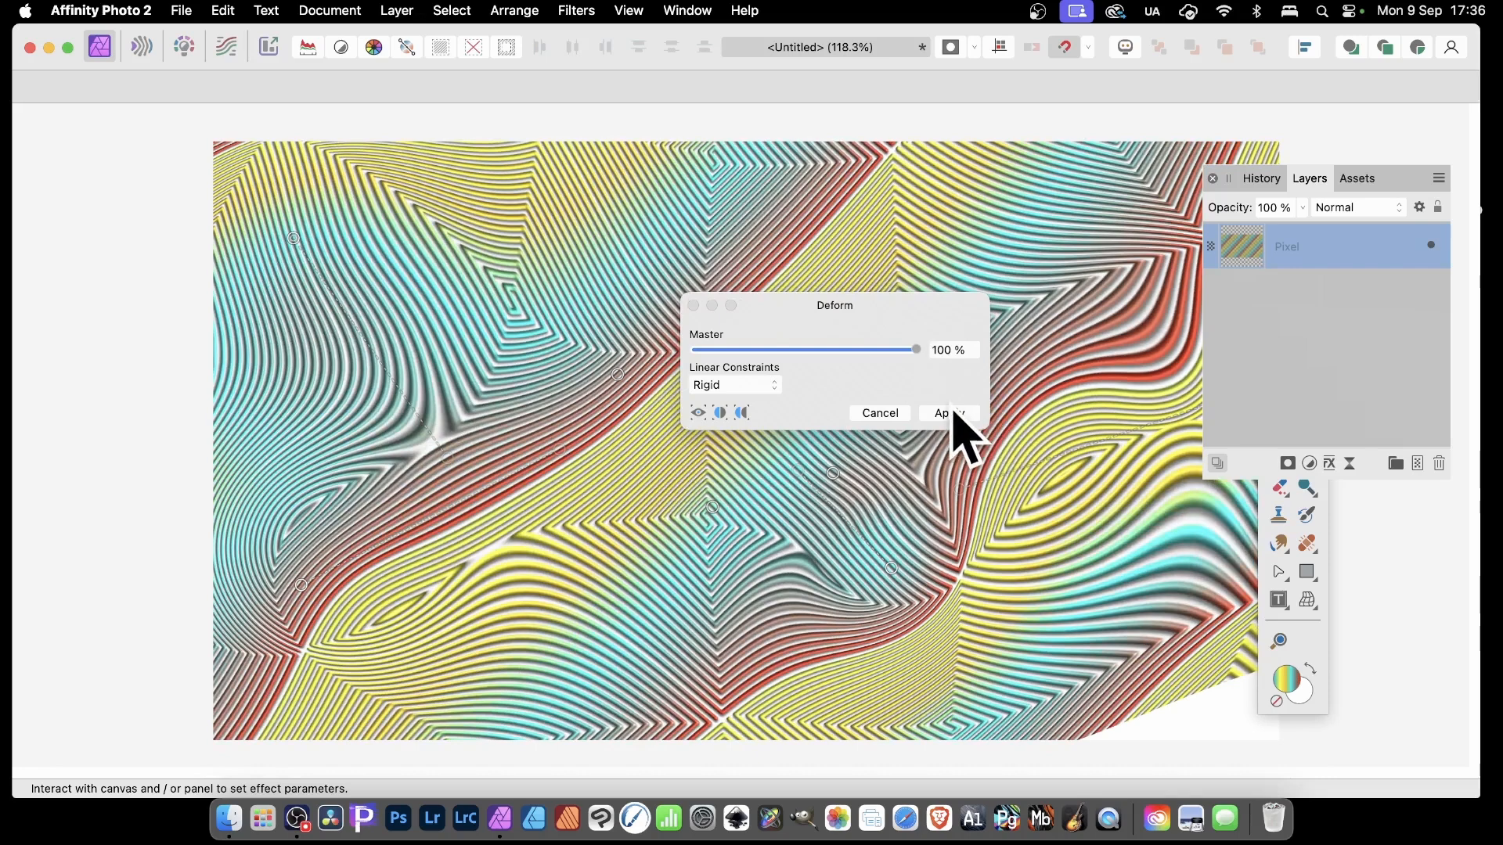
drag(905, 510, 1127, 606)
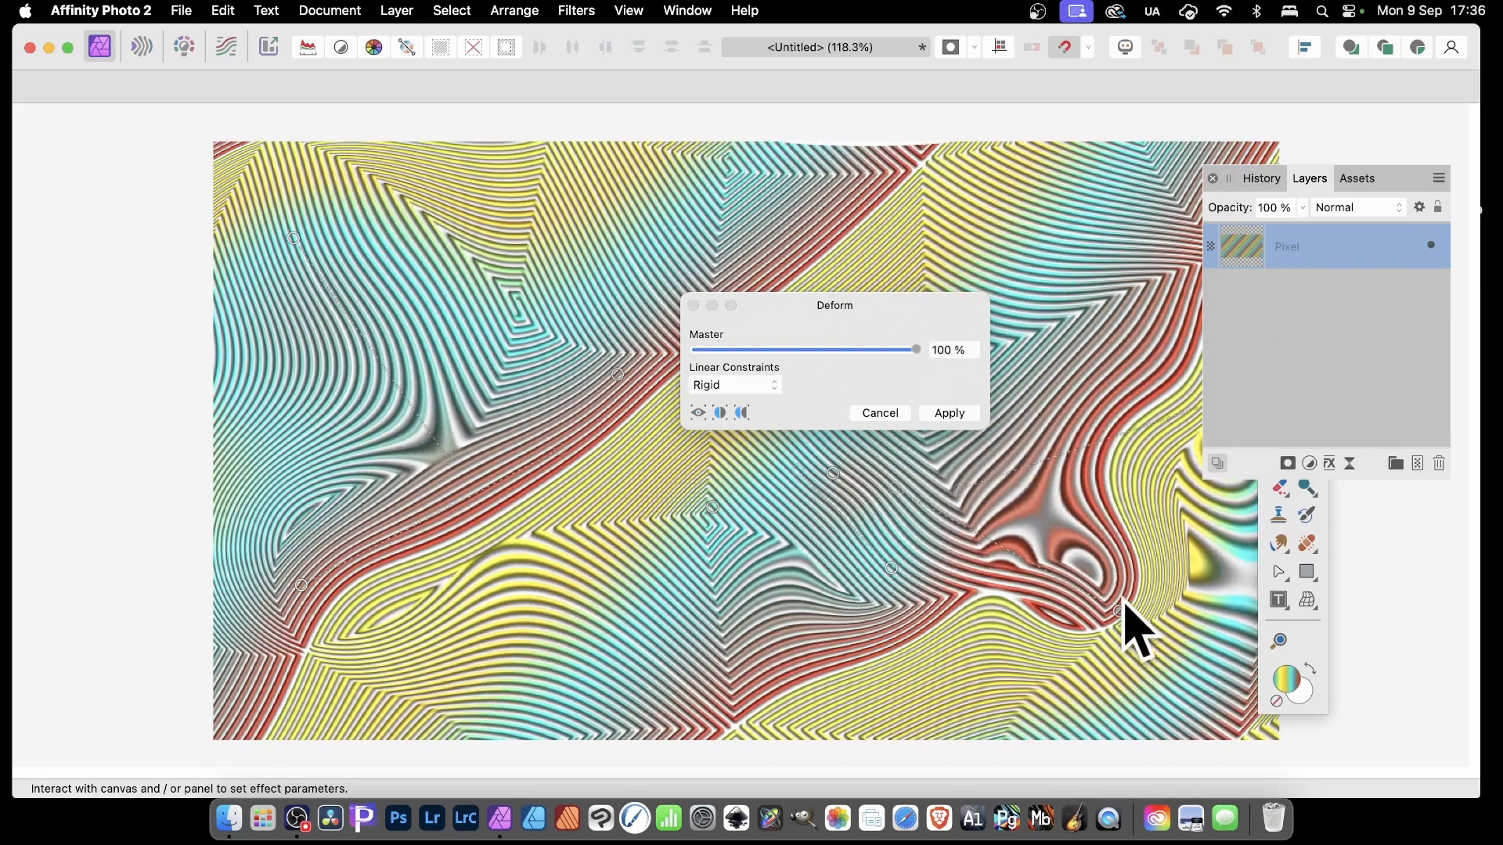
click(948, 414)
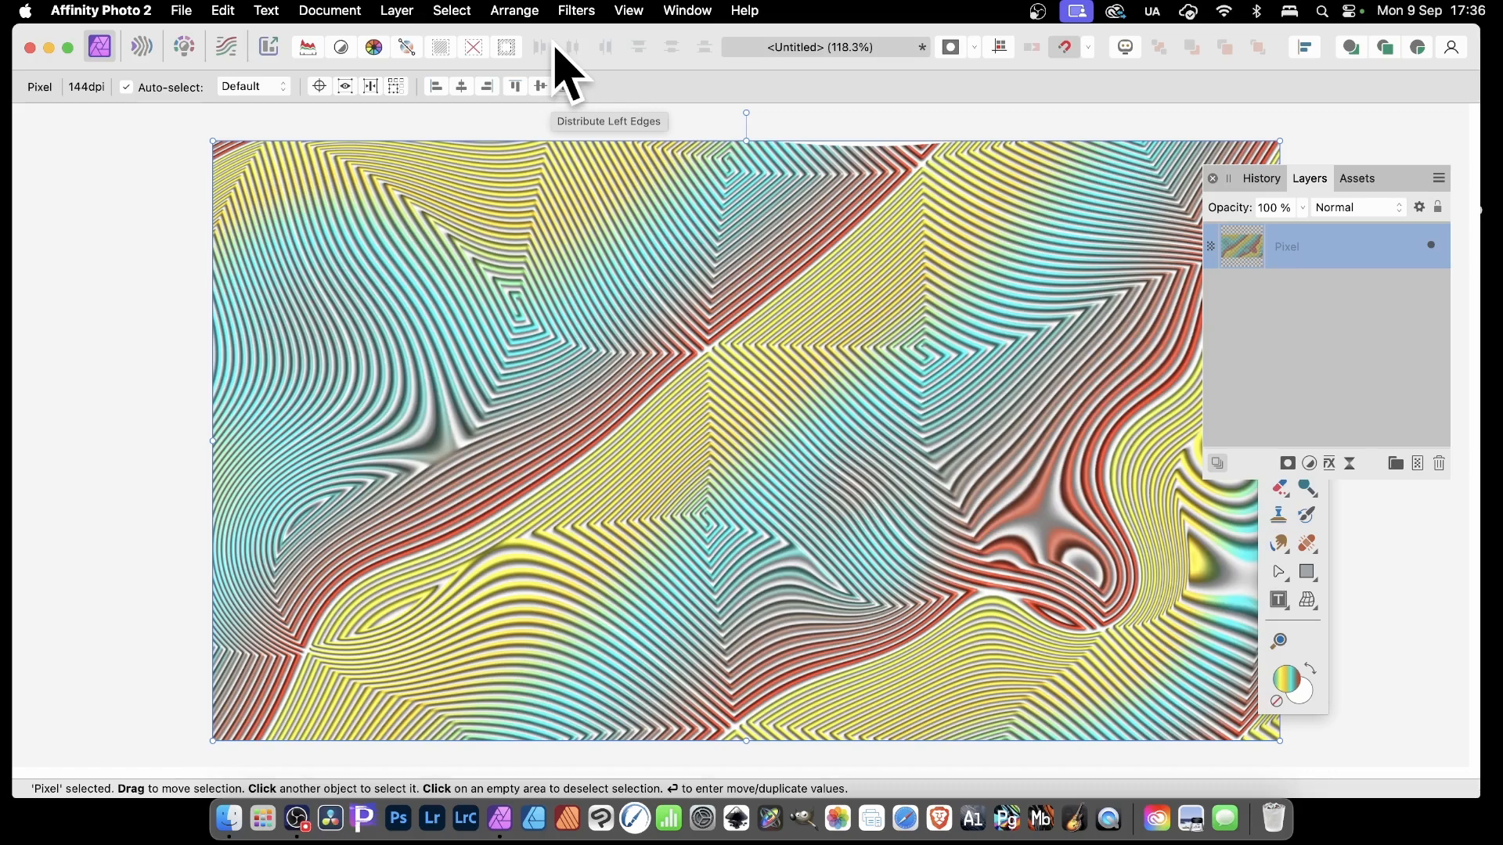
key(super+z)
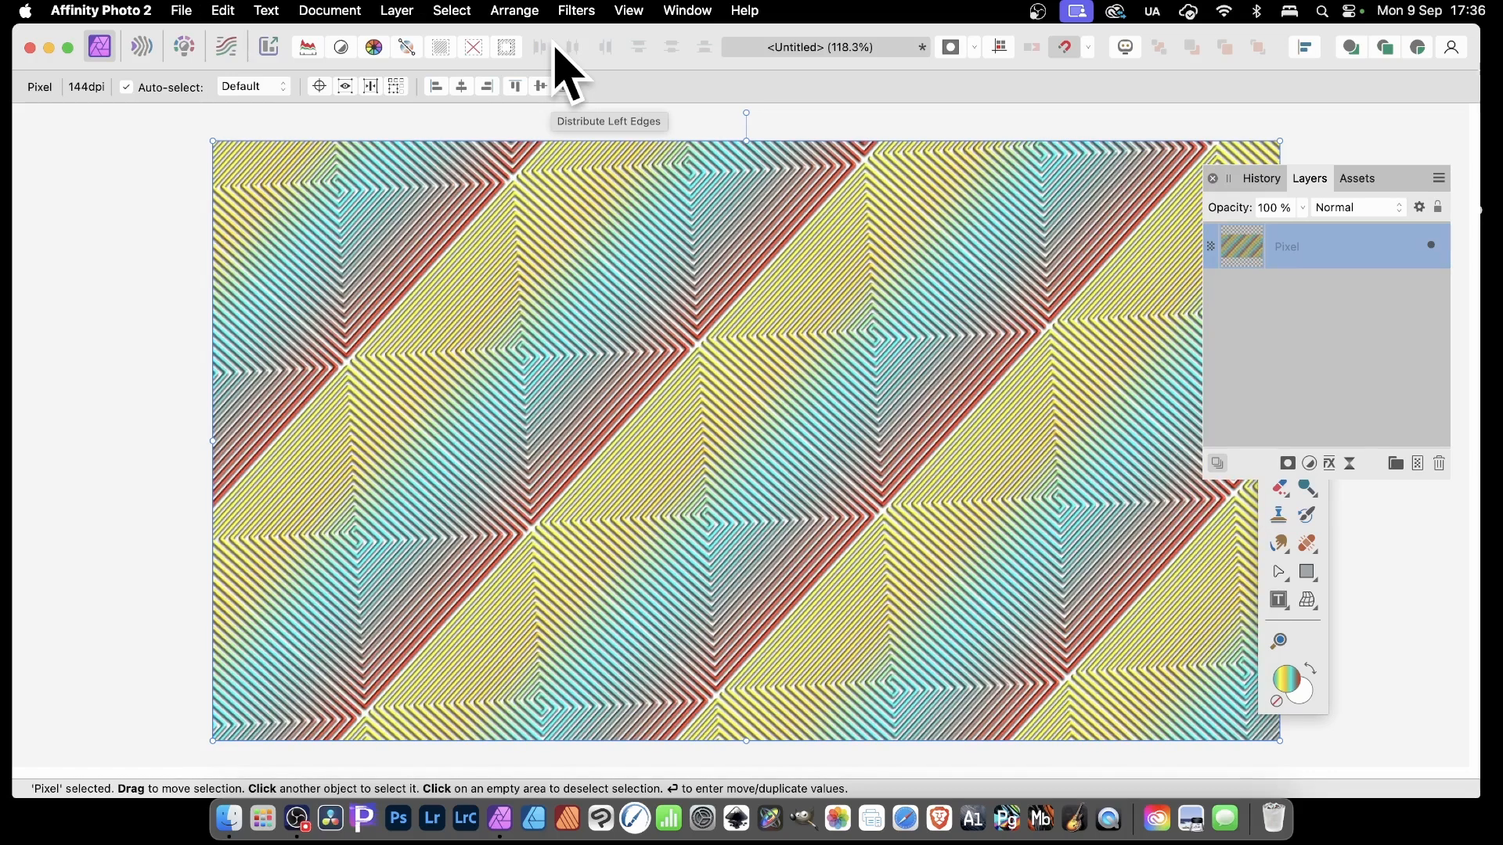
Start a Mirror filter on the pixel layer with 4 mirrors and shift the mirror centre left of the canvas middle
click(573, 11)
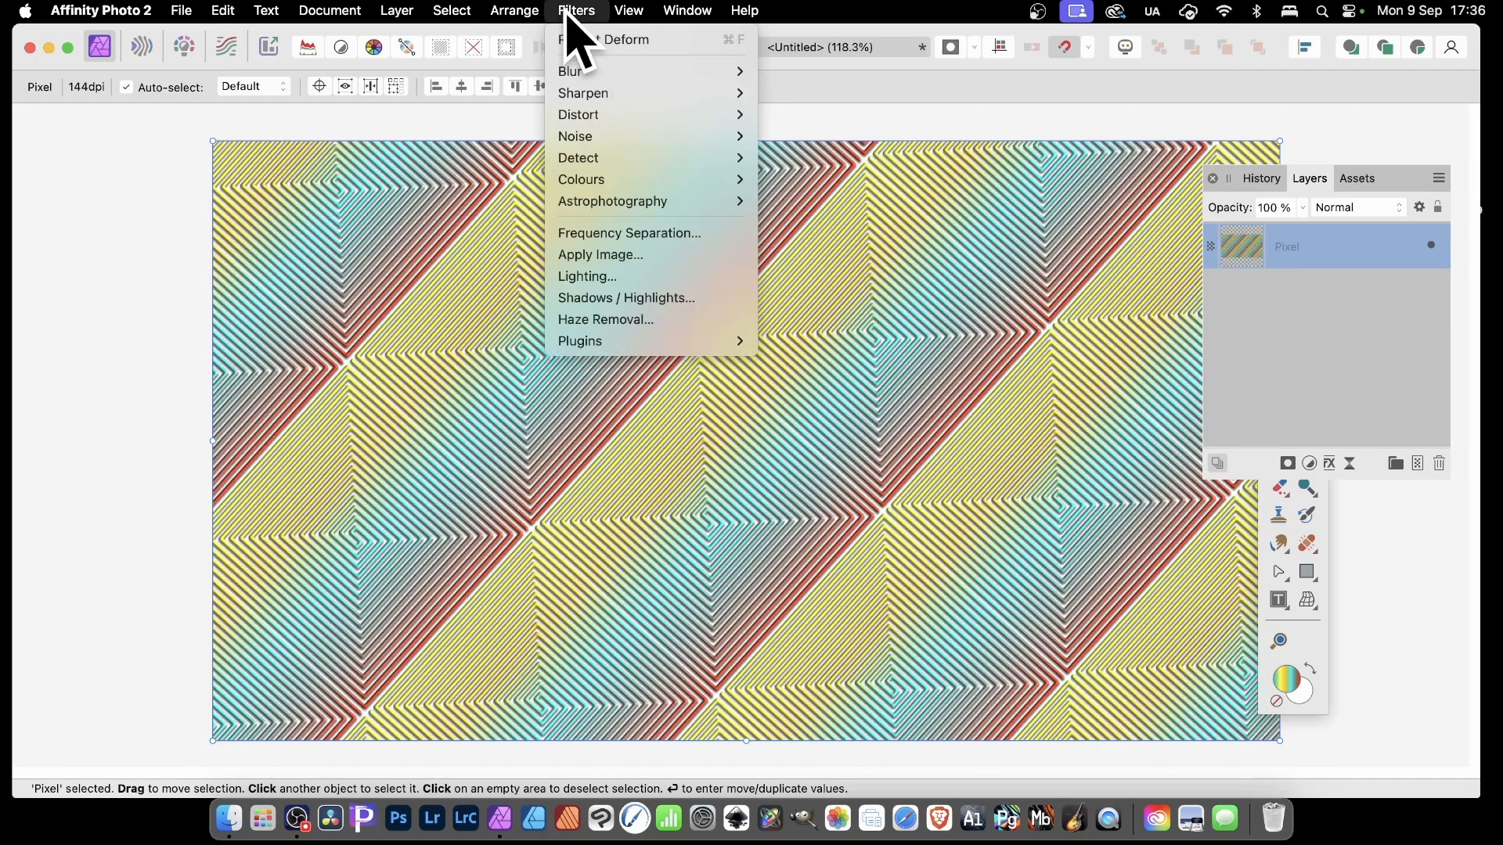
mouse_move(589, 118)
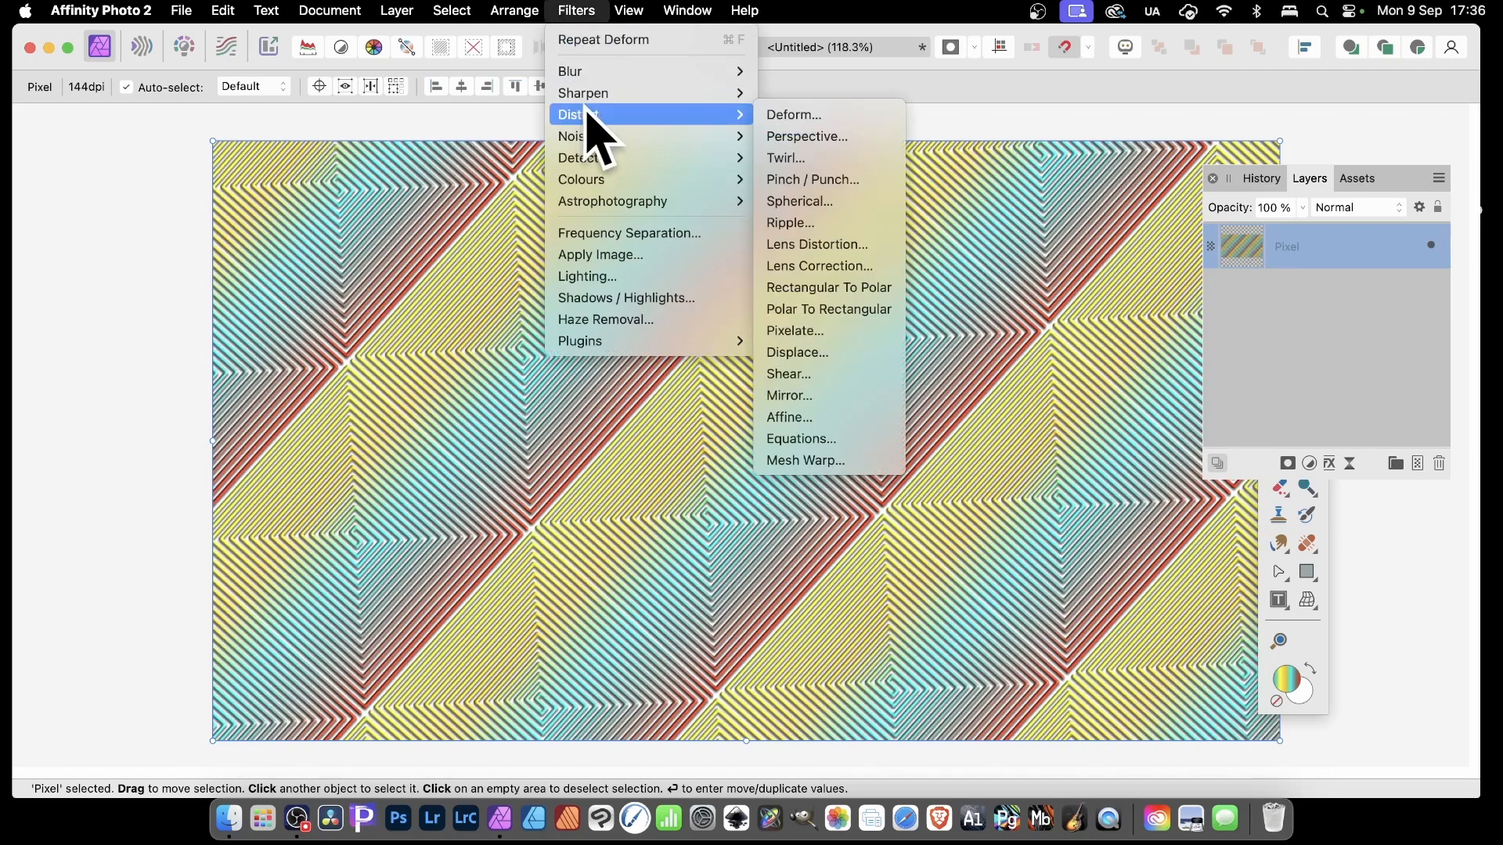
click(795, 395)
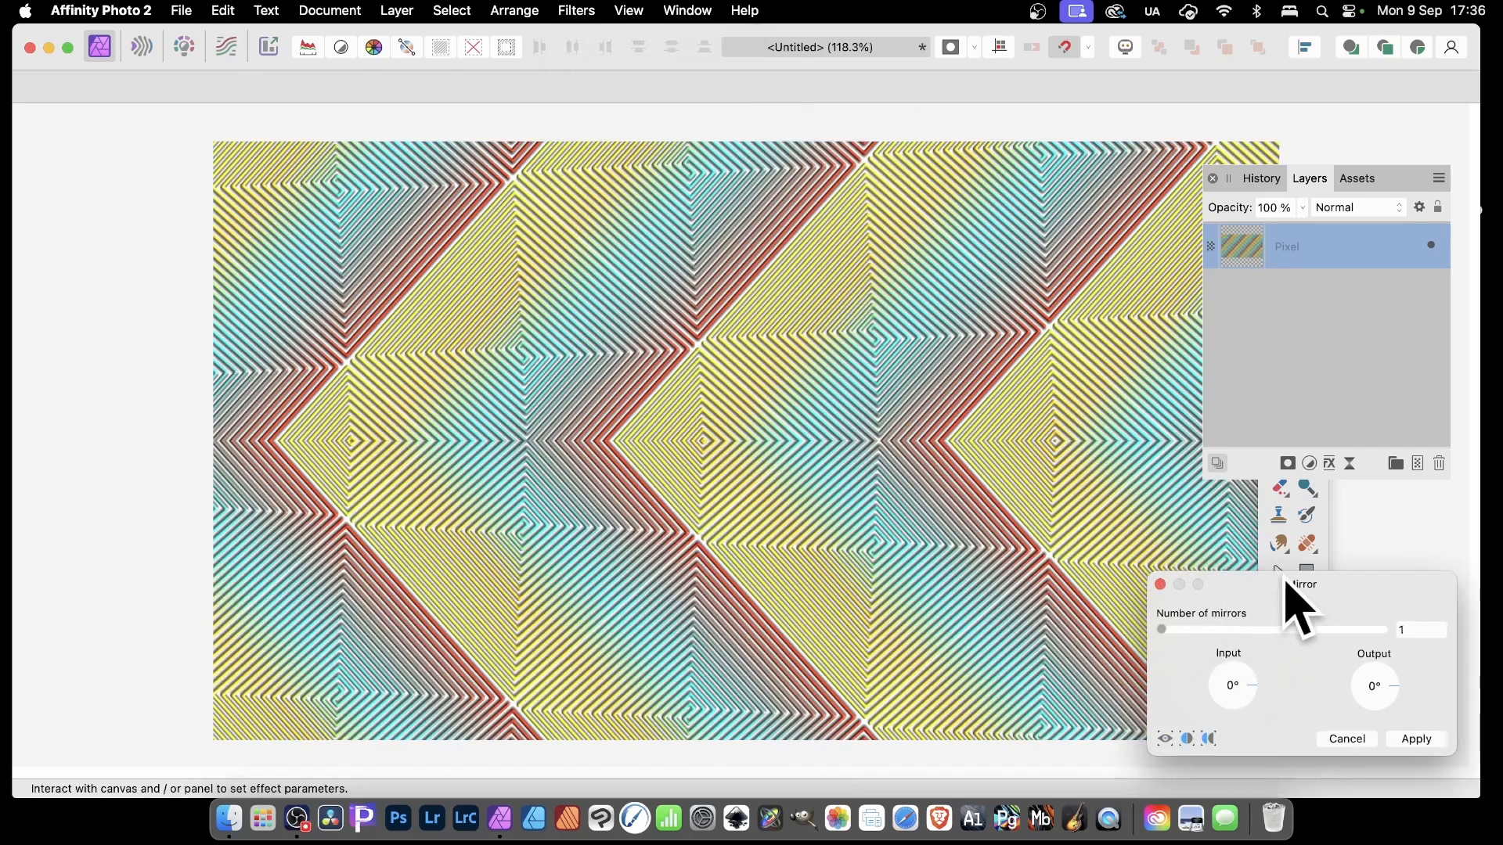
drag(1289, 583, 778, 372)
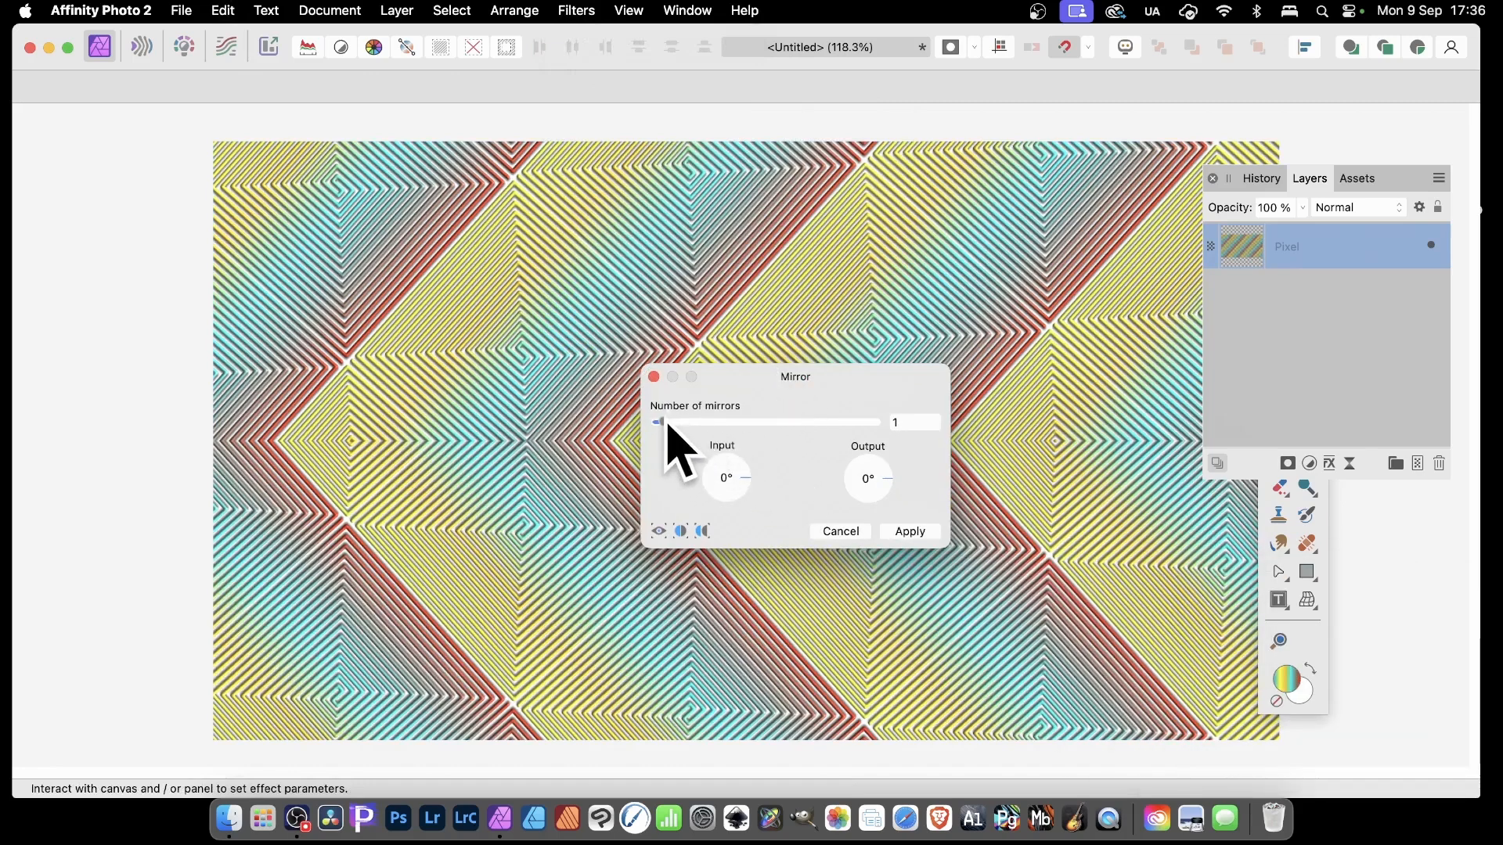
drag(656, 423, 684, 424)
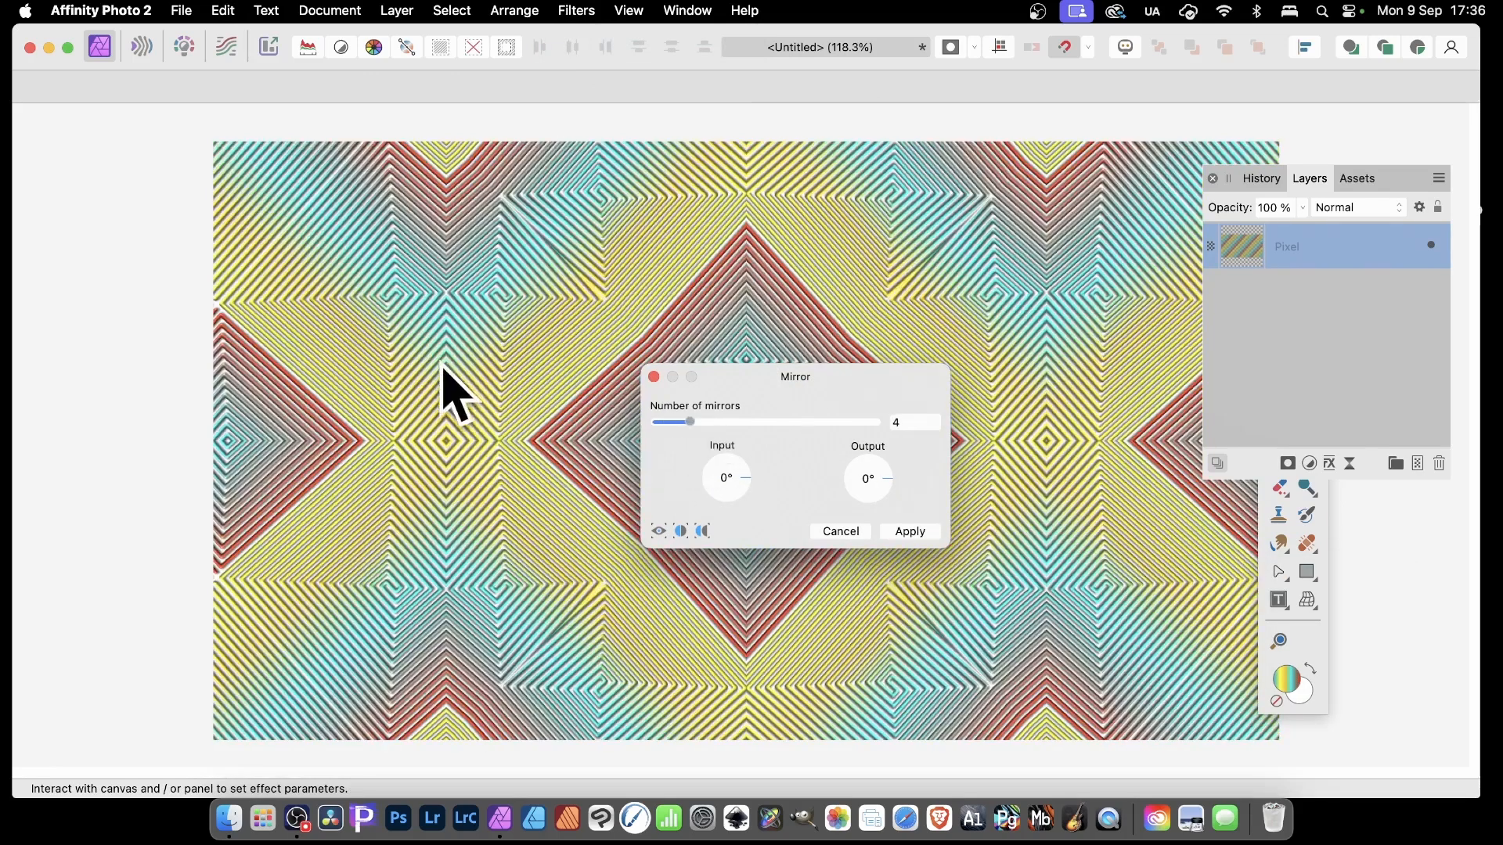
drag(782, 379, 1045, 348)
drag(742, 425, 561, 432)
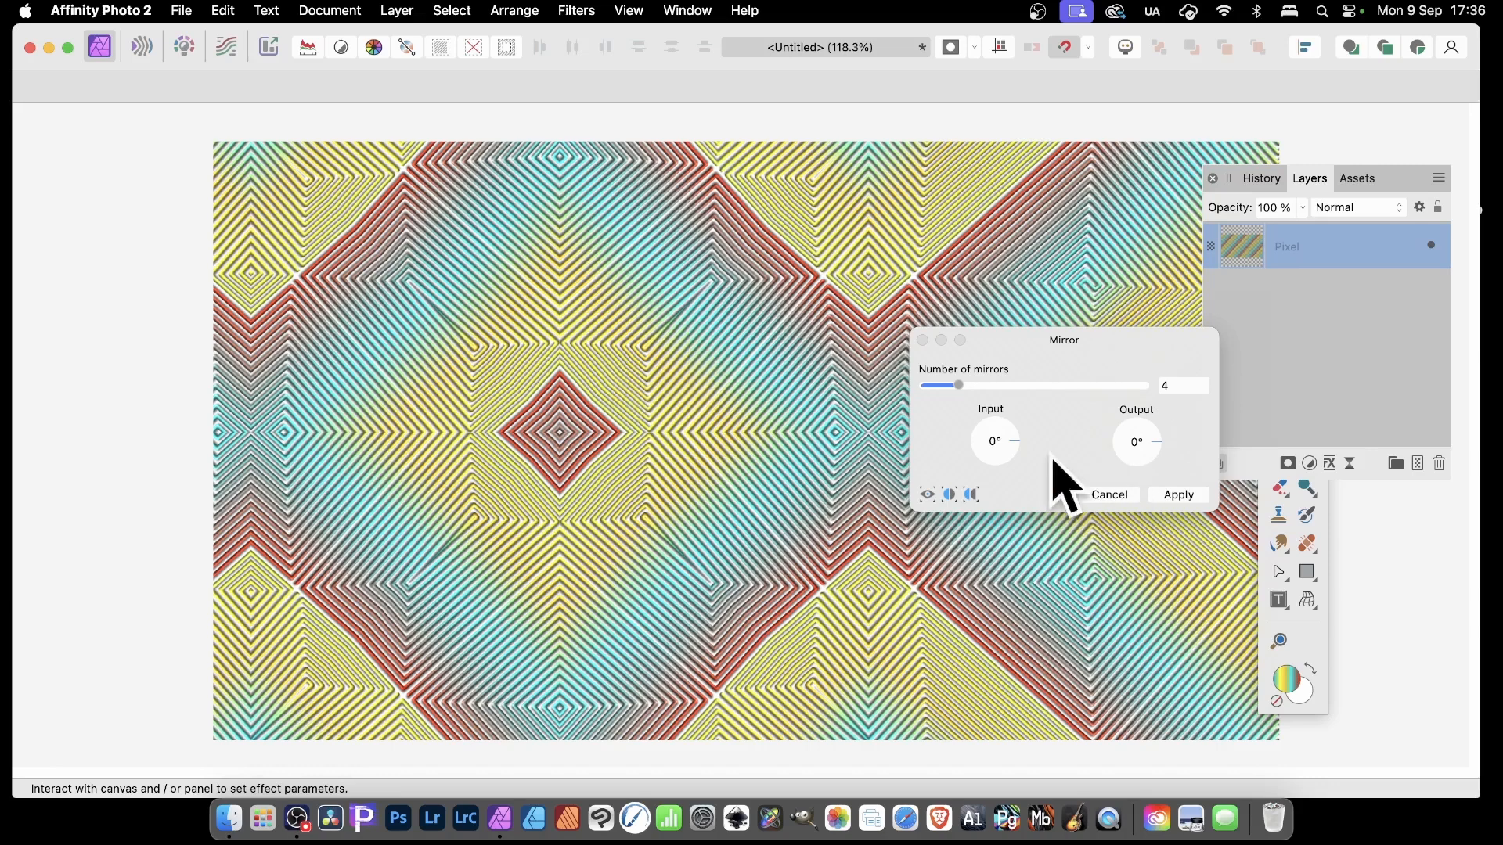
Set the mirror input angle to 315° and move the mirror centre further left and slightly up
click(1017, 448)
click(1016, 449)
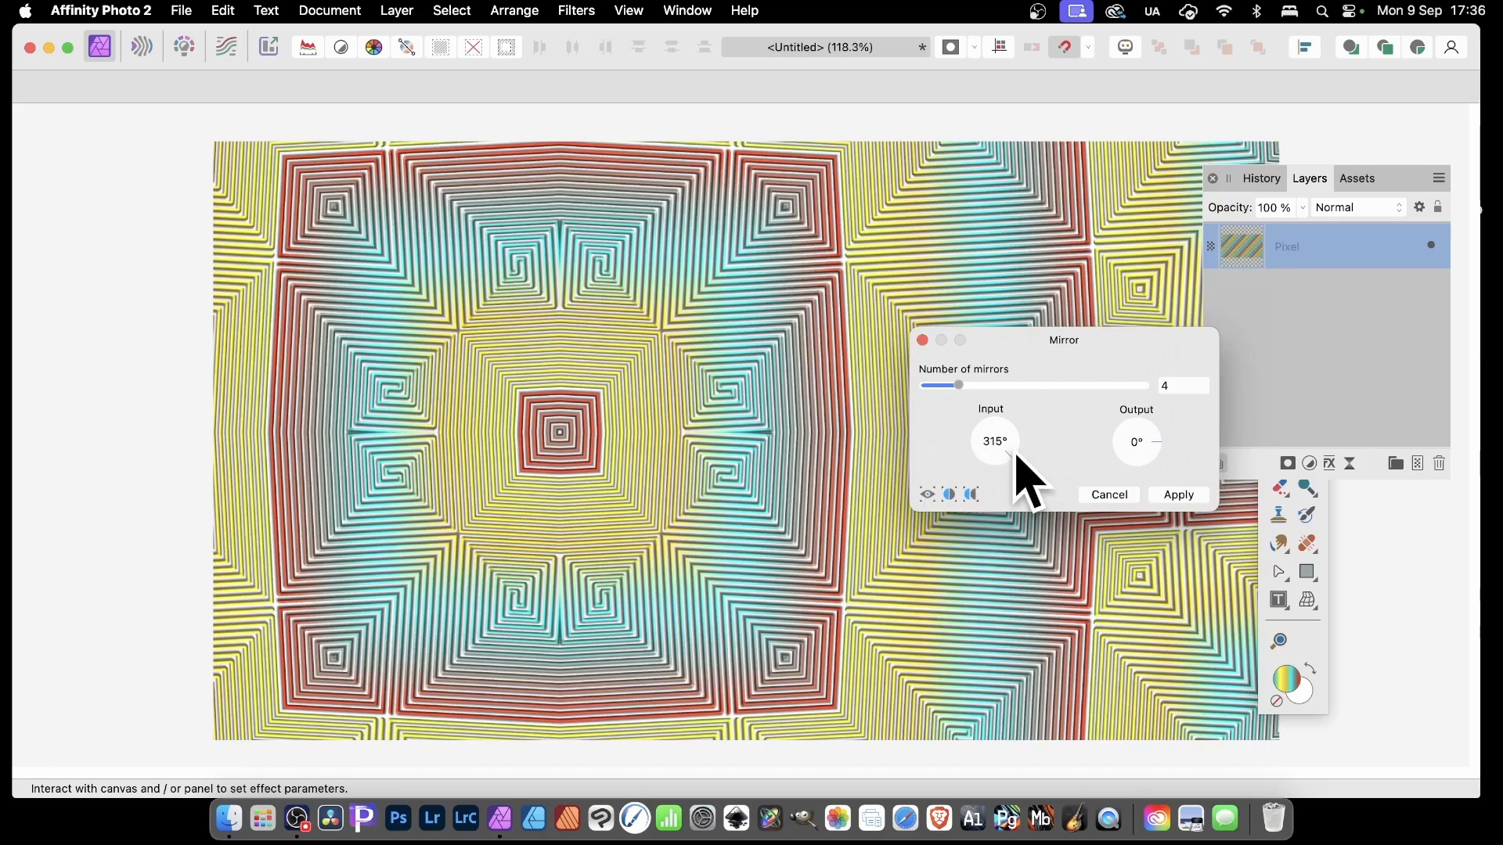
drag(561, 426, 479, 403)
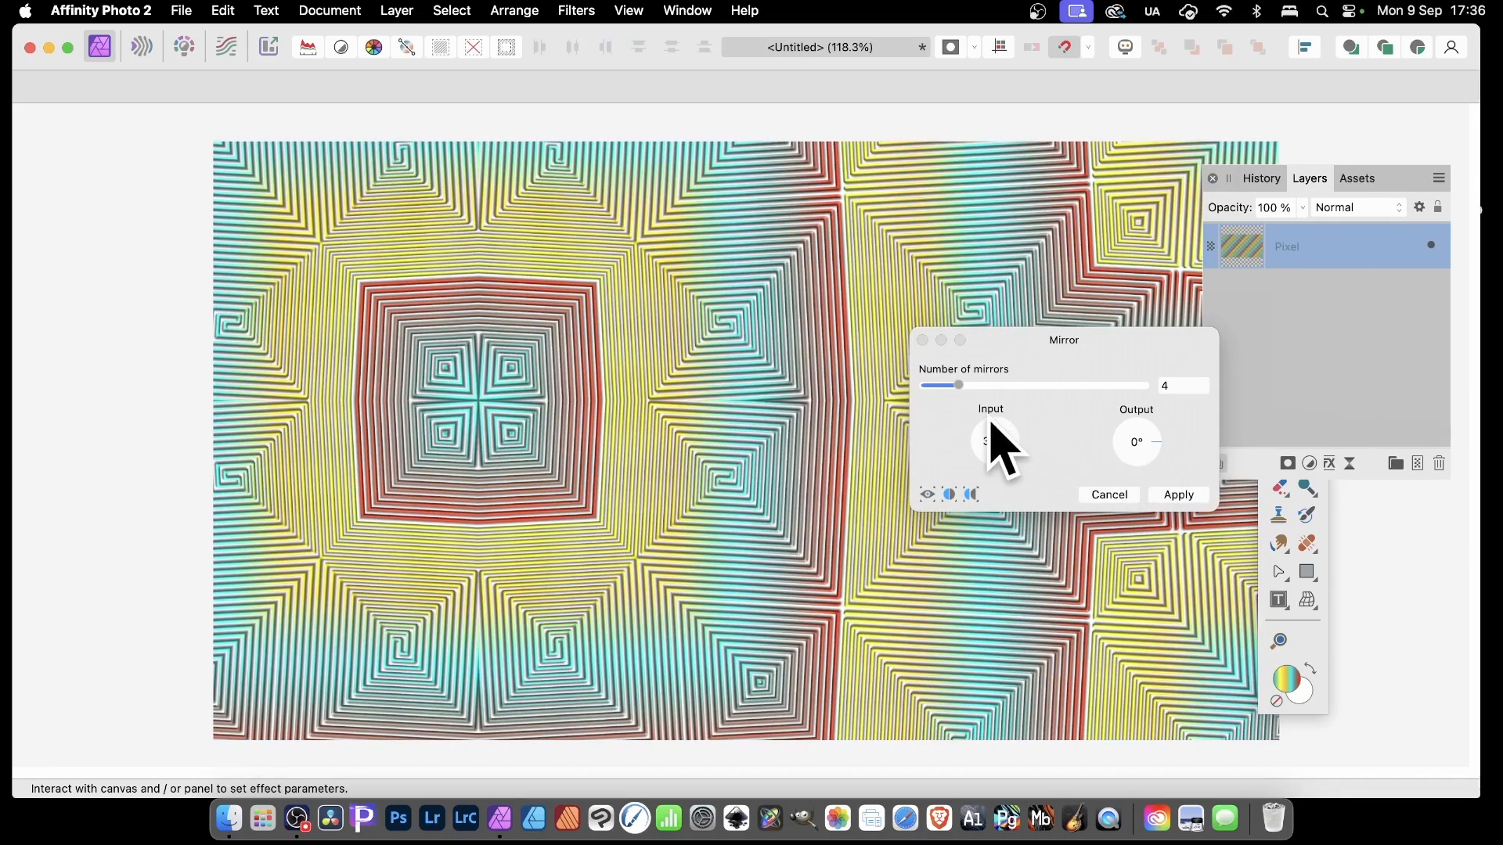
click(1188, 496)
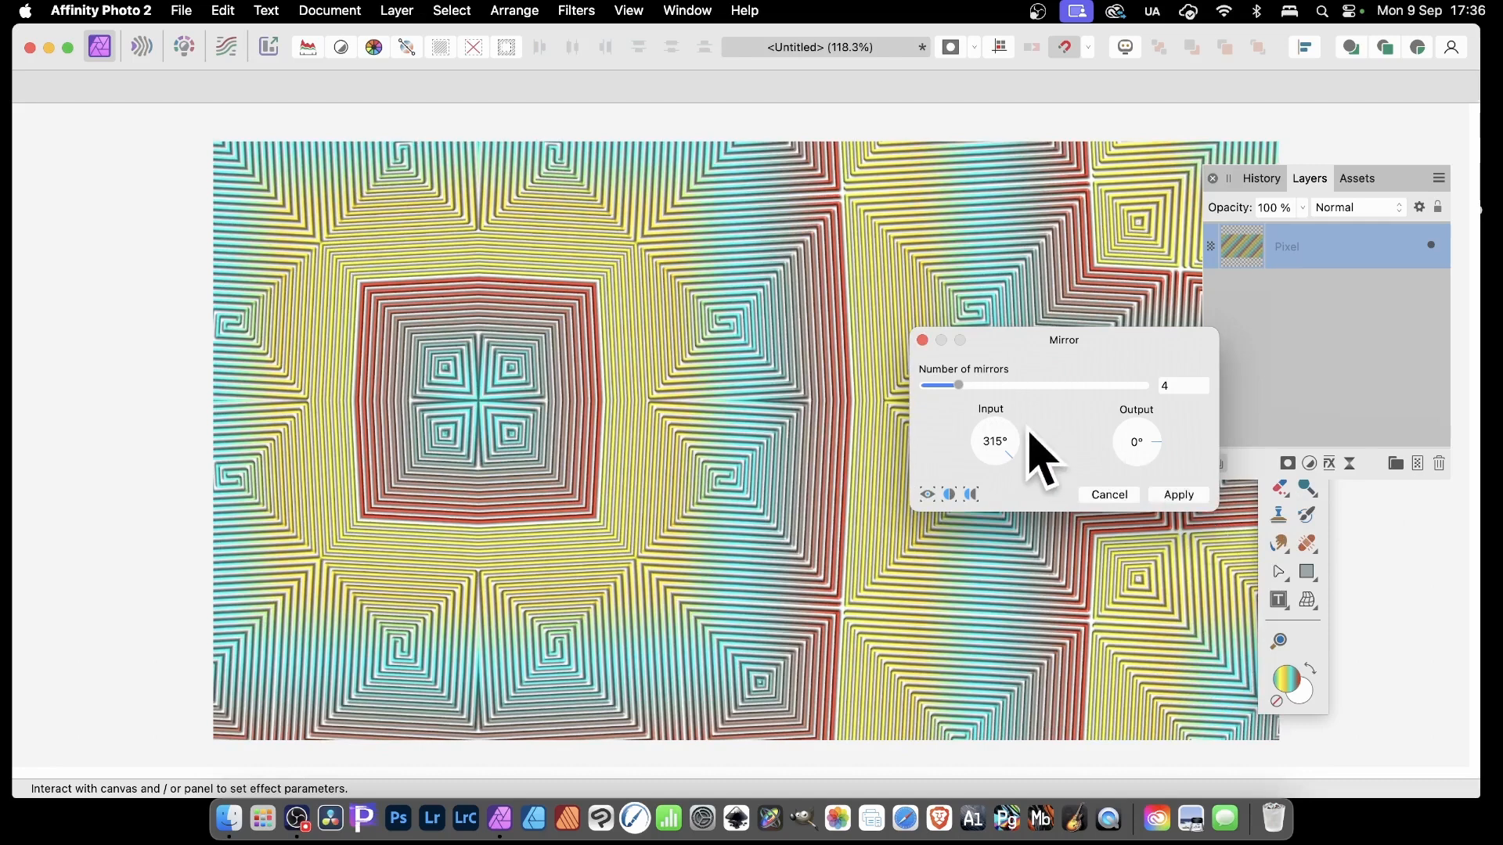
Raise the number of mirrors to 6, nudge the centre slightly right and down, and apply the Mirror filter
drag(960, 386, 984, 385)
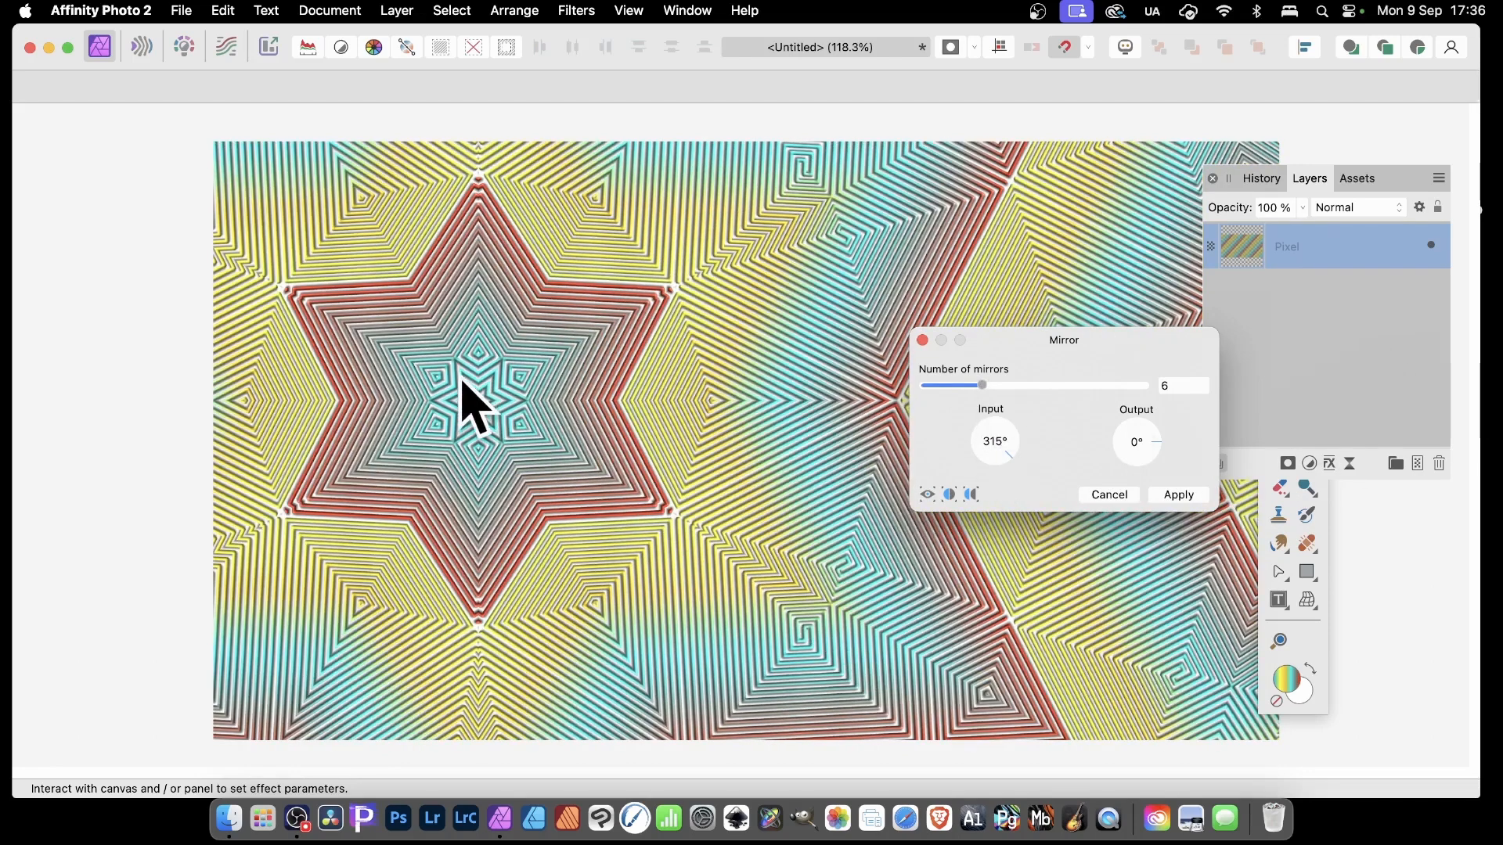
drag(462, 384, 483, 400)
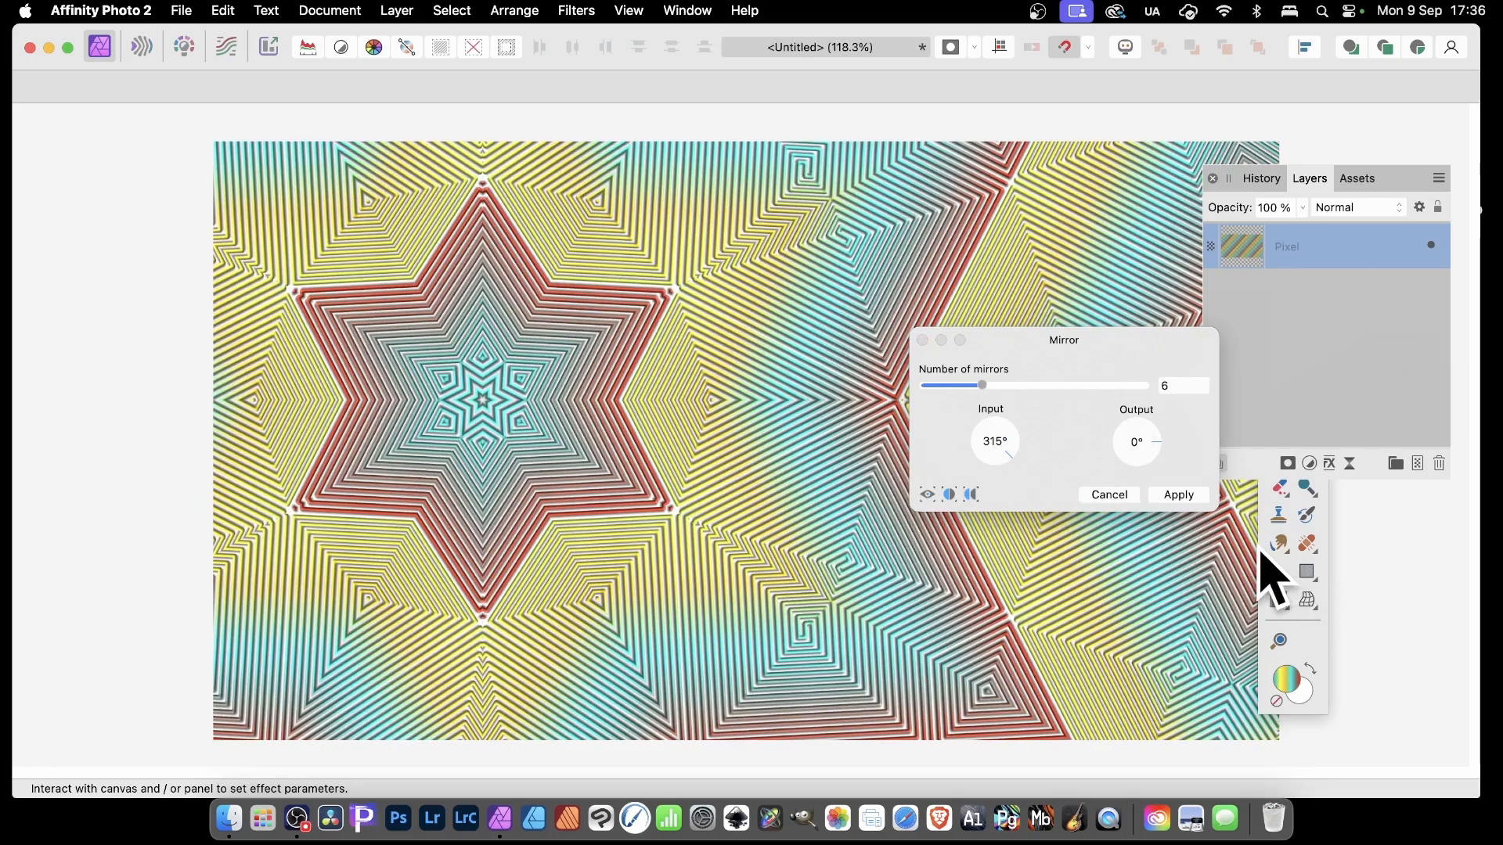
click(1180, 496)
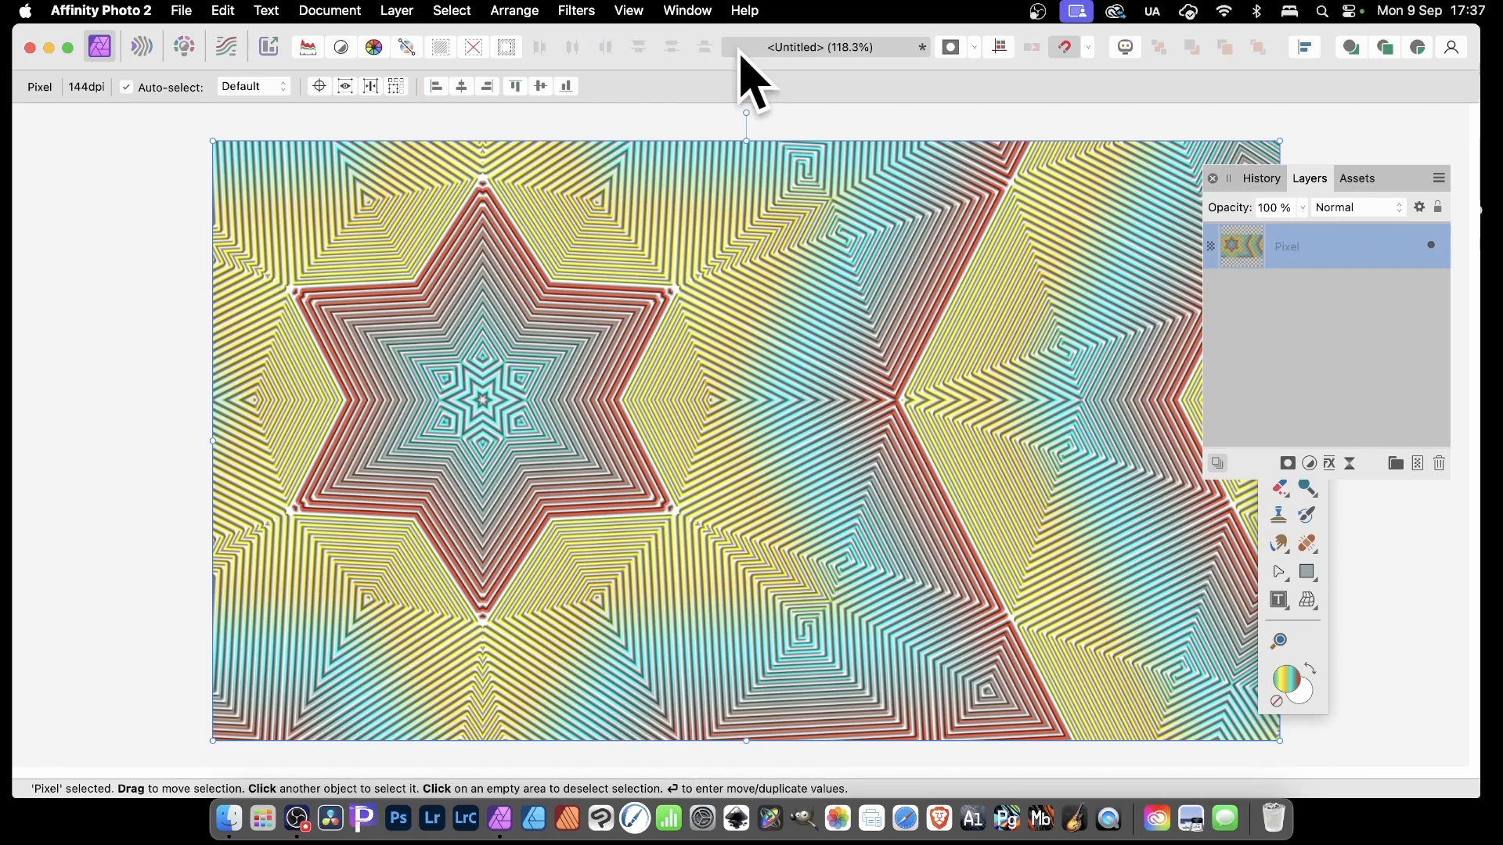
Save the mirrored pattern layer as an asset in the creator's own patterns category
click(685, 11)
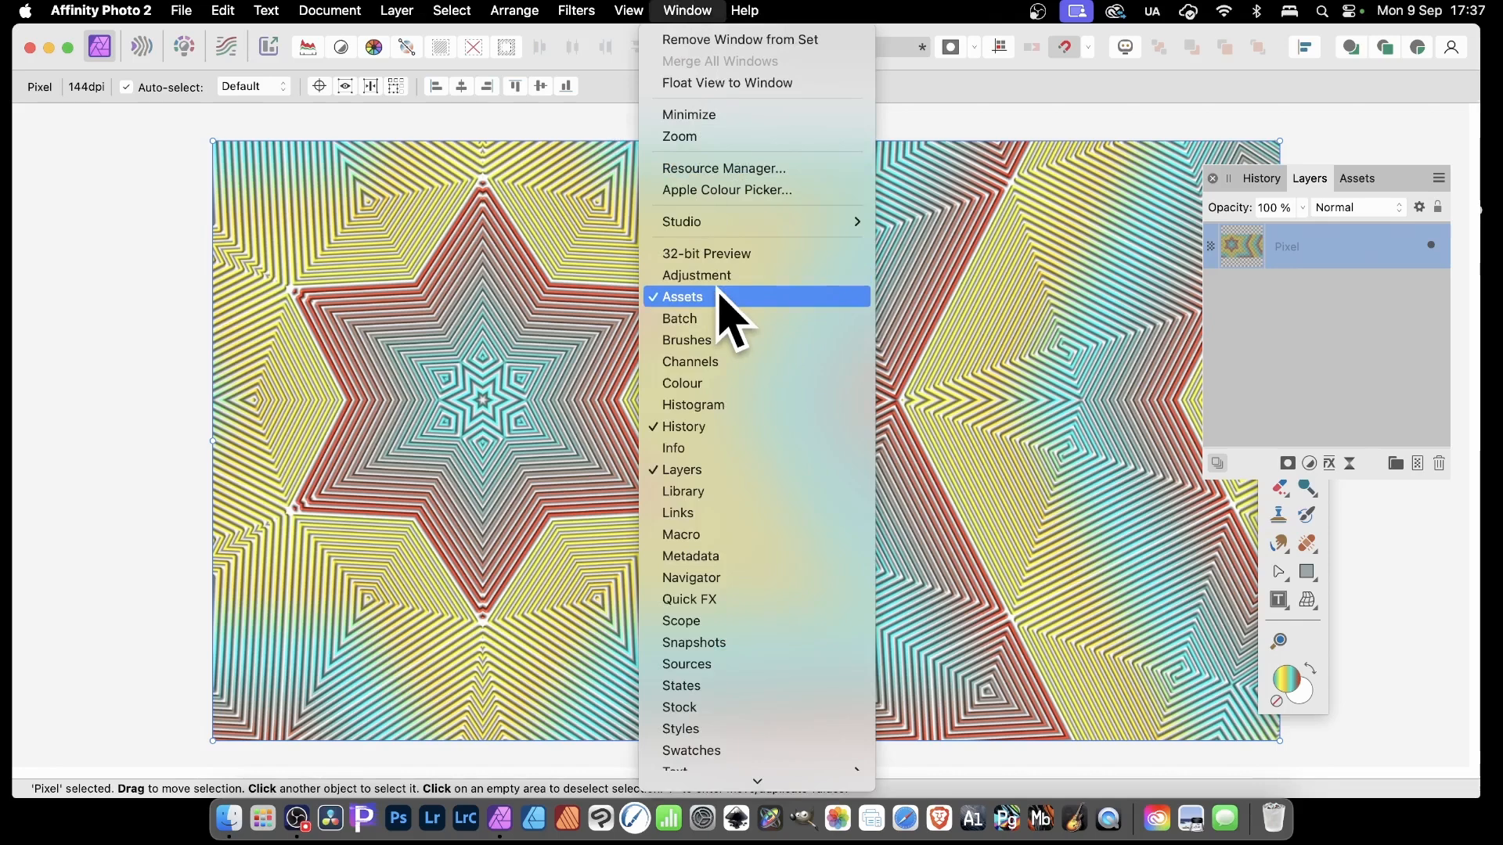
click(1360, 179)
drag(1360, 178, 1004, 207)
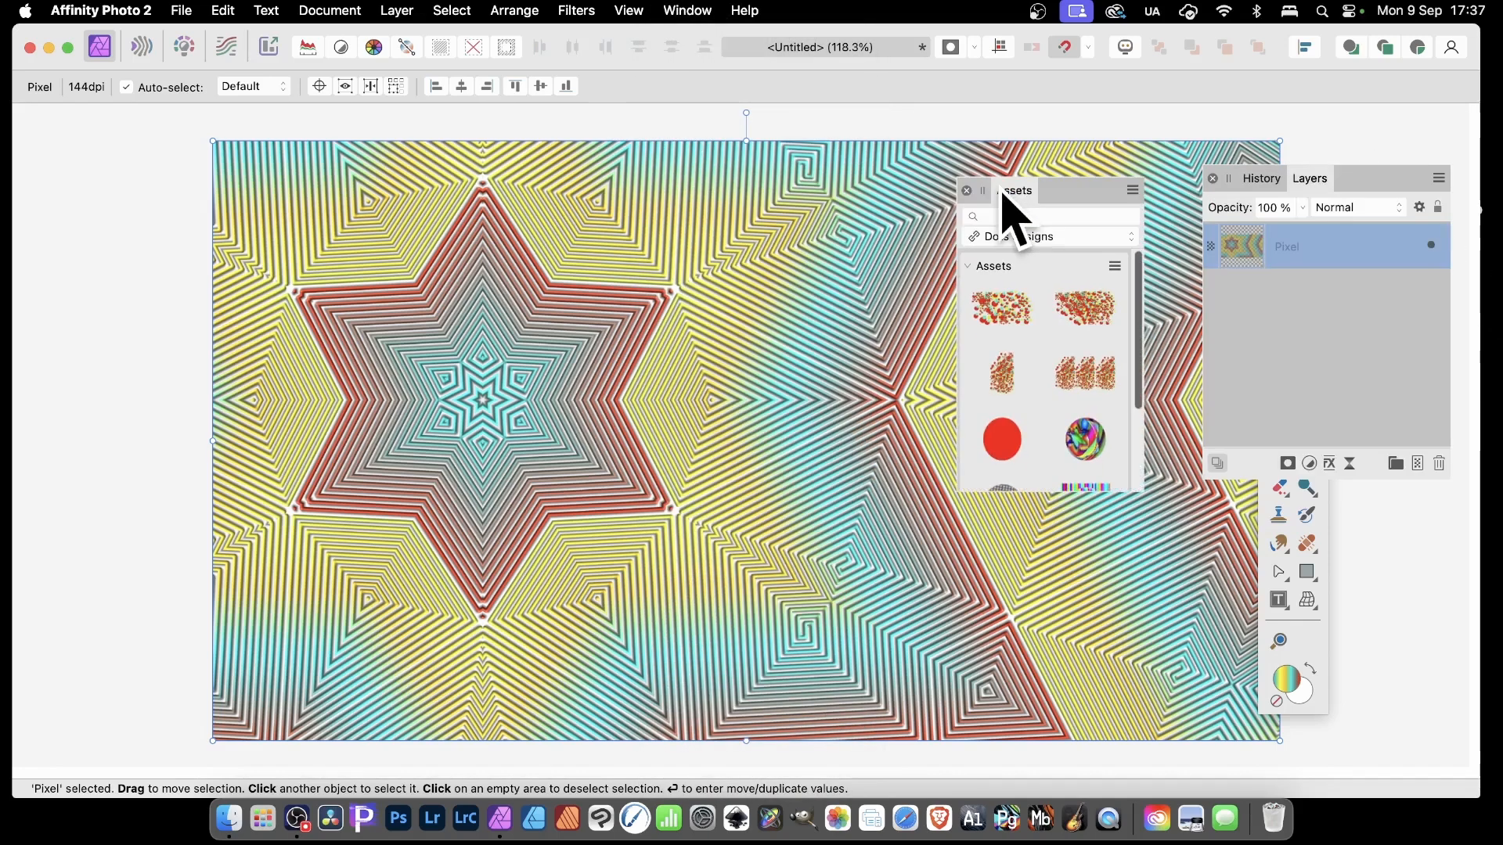
click(1054, 237)
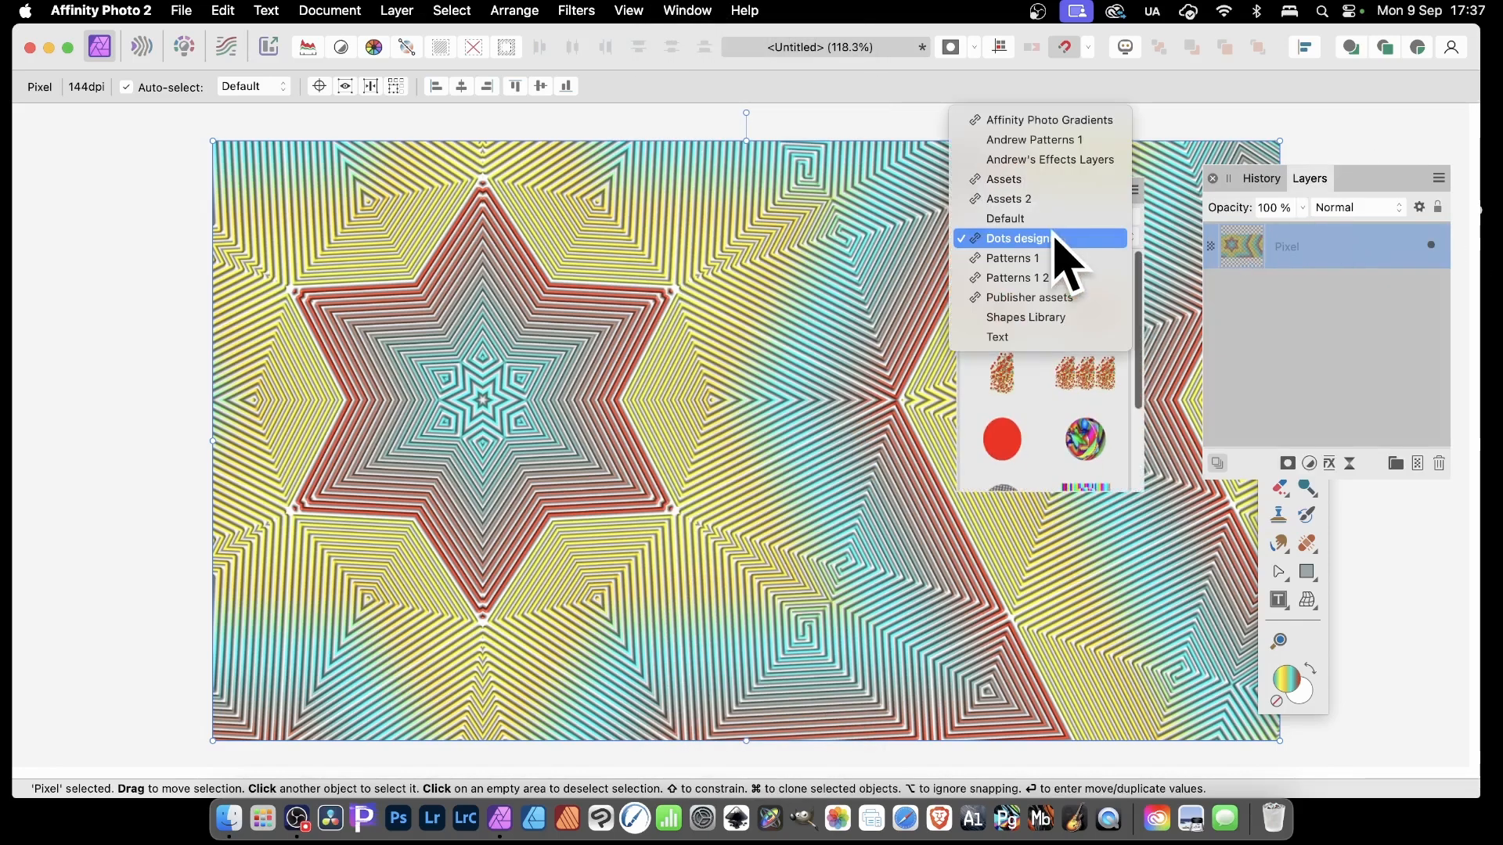
click(1054, 141)
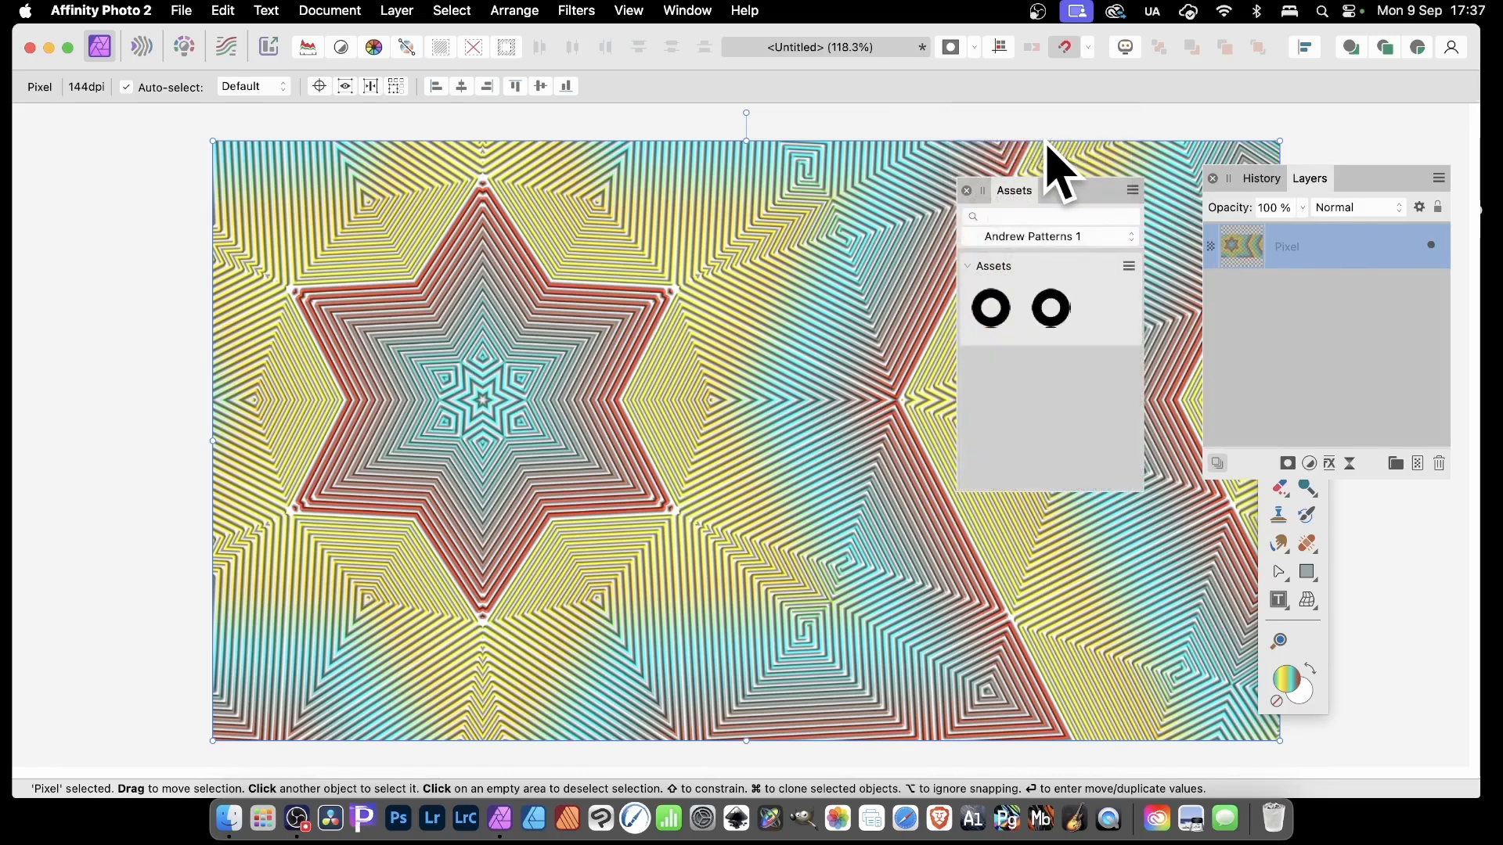
click(1128, 266)
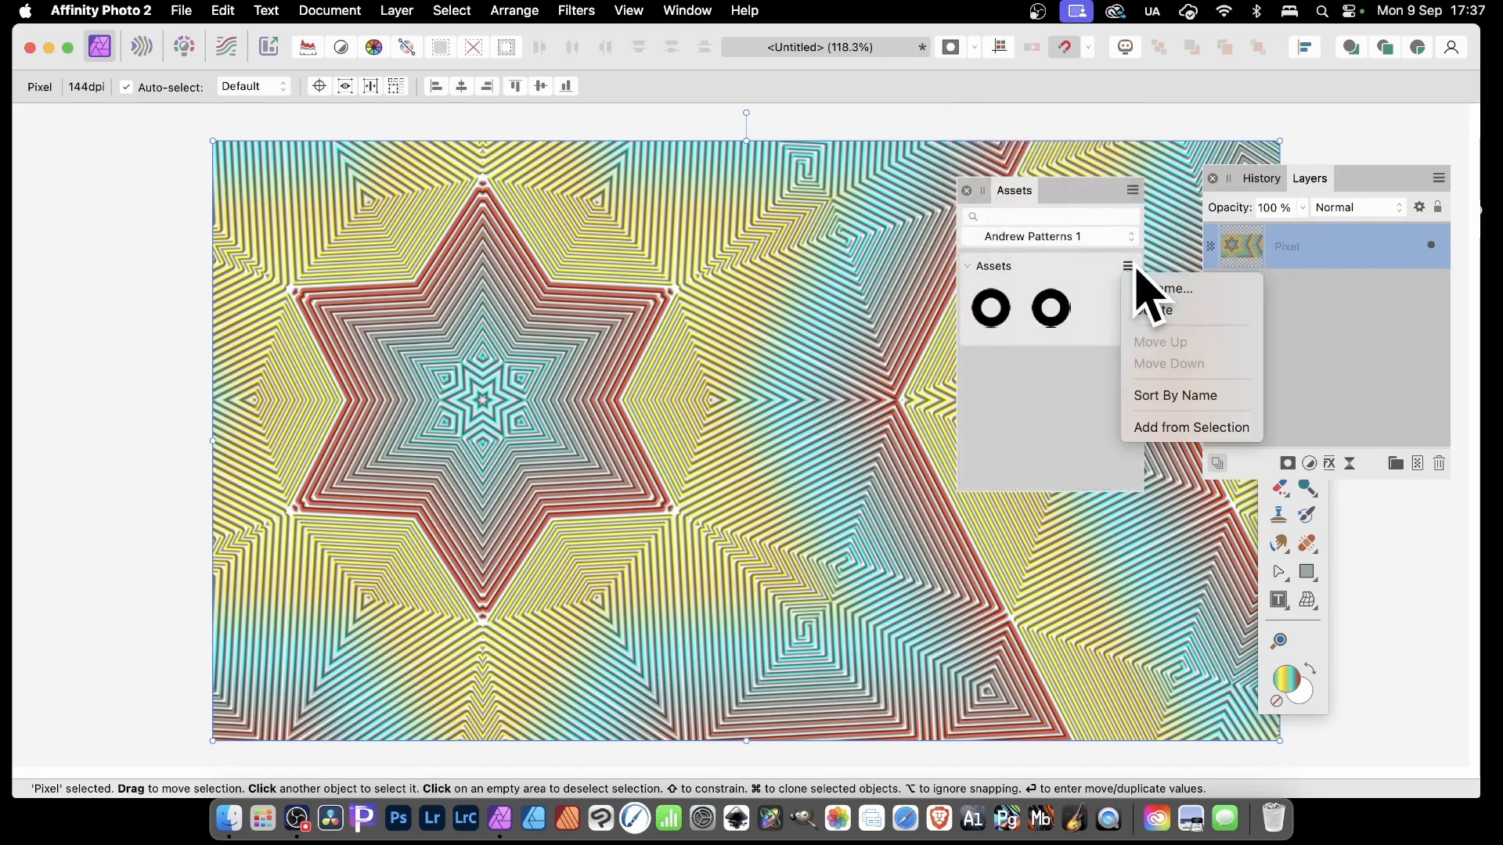
click(1188, 428)
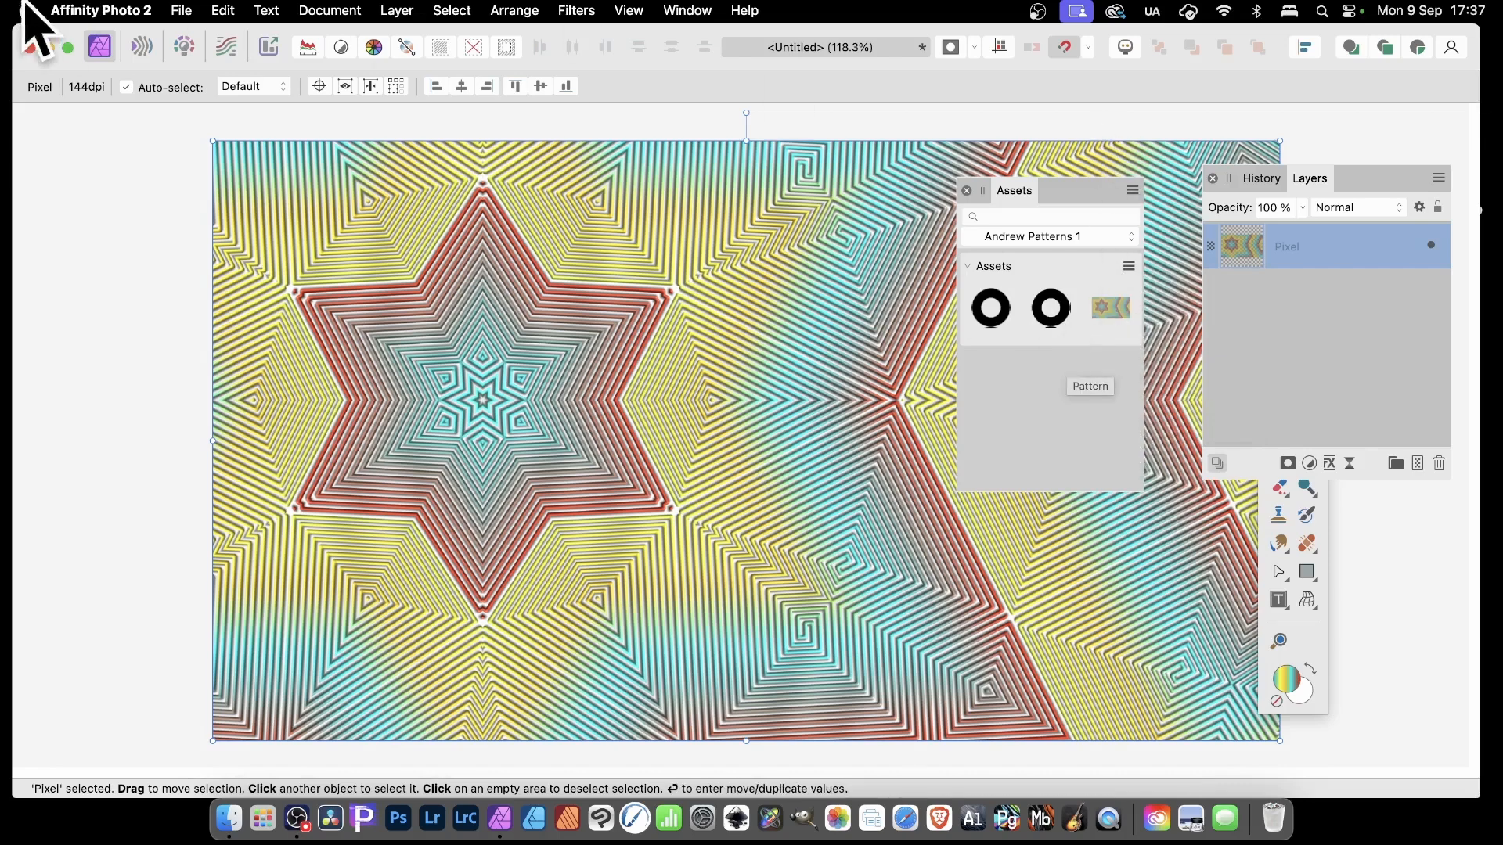
click(182, 11)
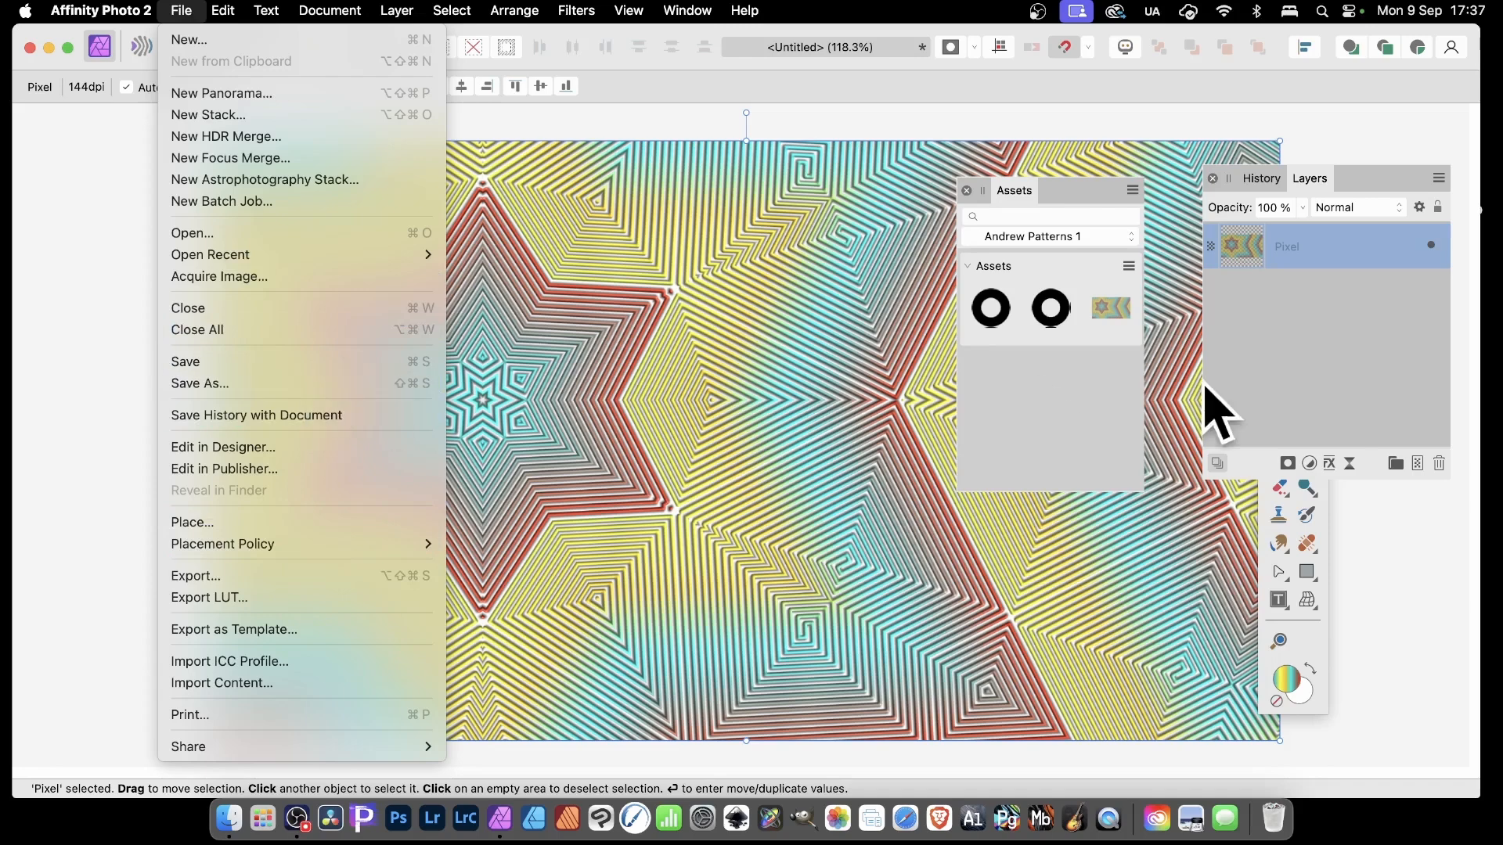
click(812, 396)
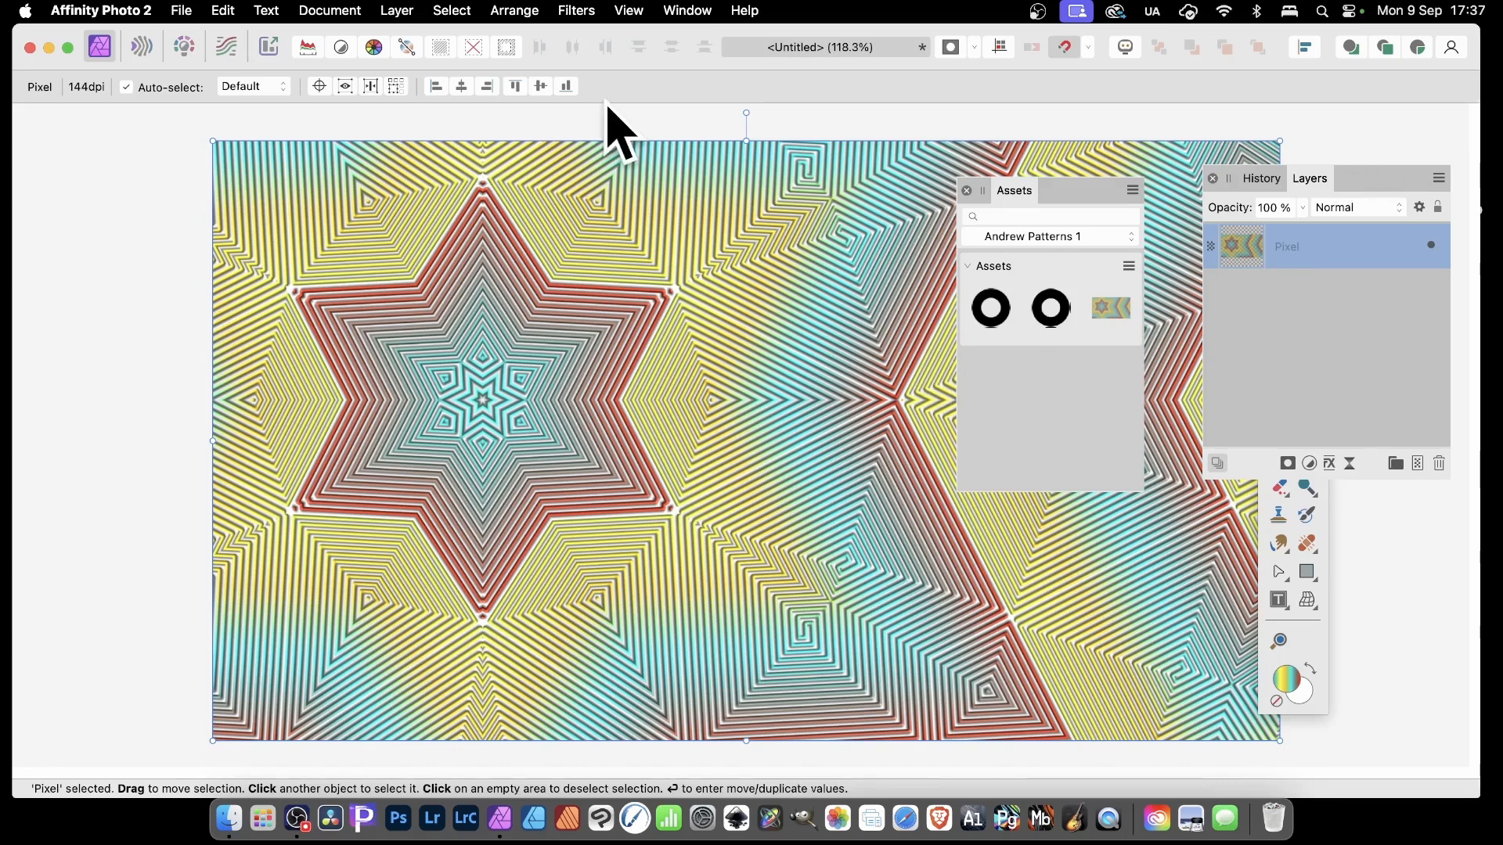
Try a Black & White adjustment with red at -48% and yellow at 87%, merge it into the pattern and undo it
click(396, 10)
mouse_move(481, 266)
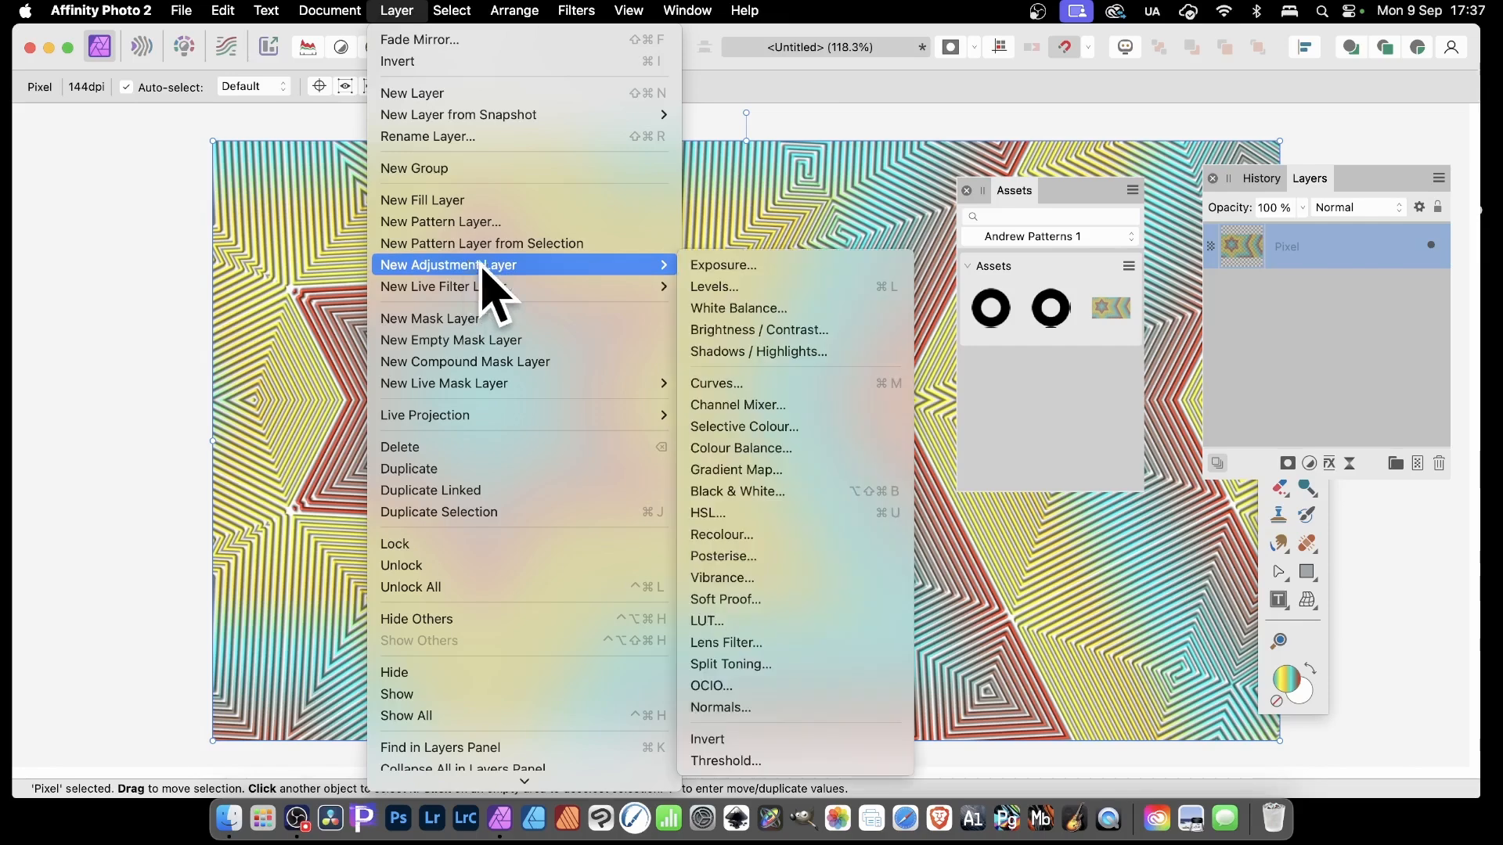
click(755, 492)
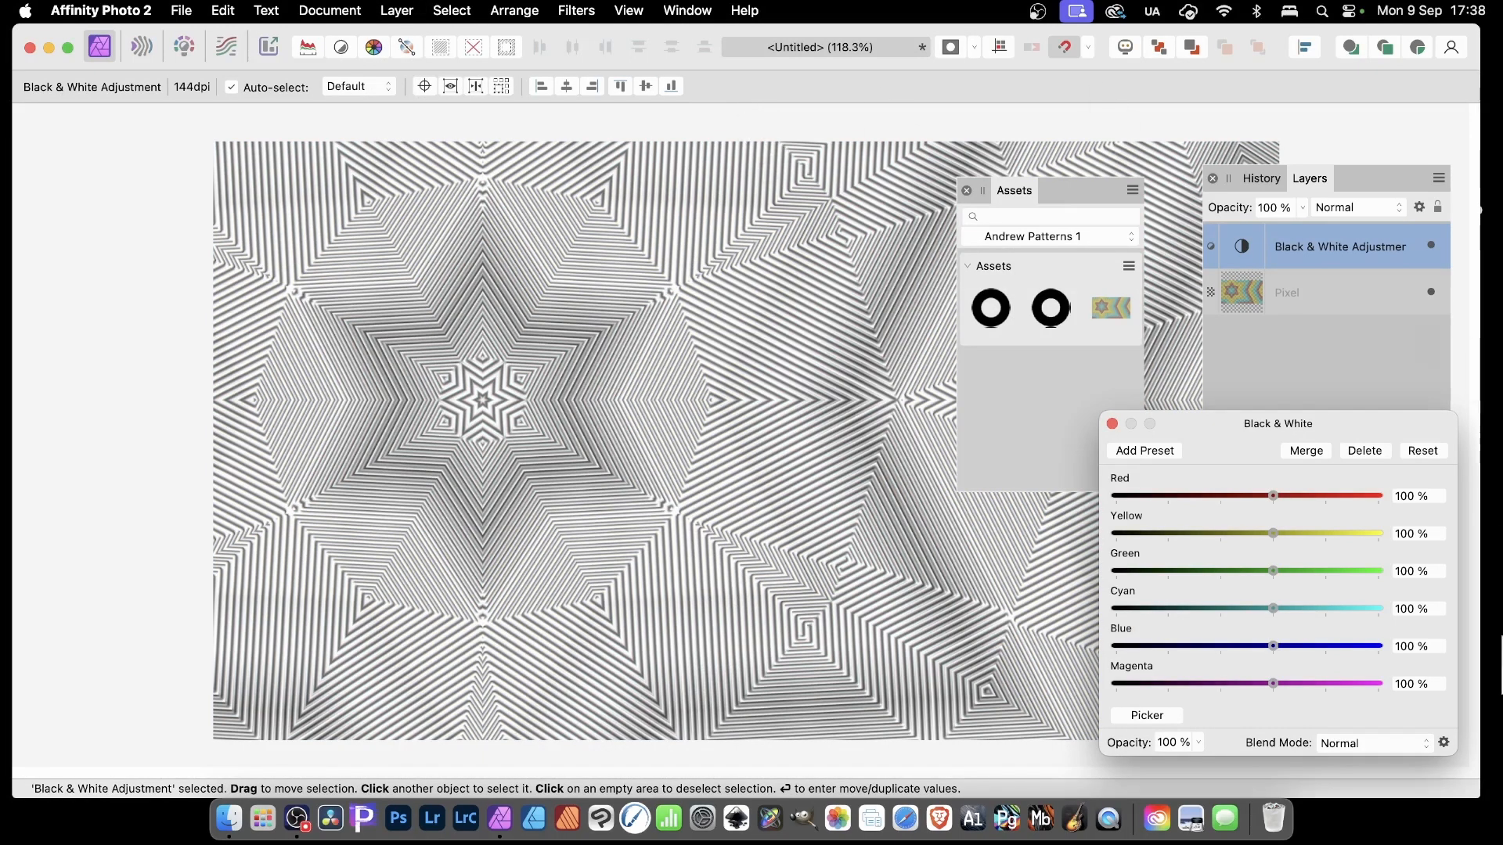
drag(1273, 496, 1266, 533)
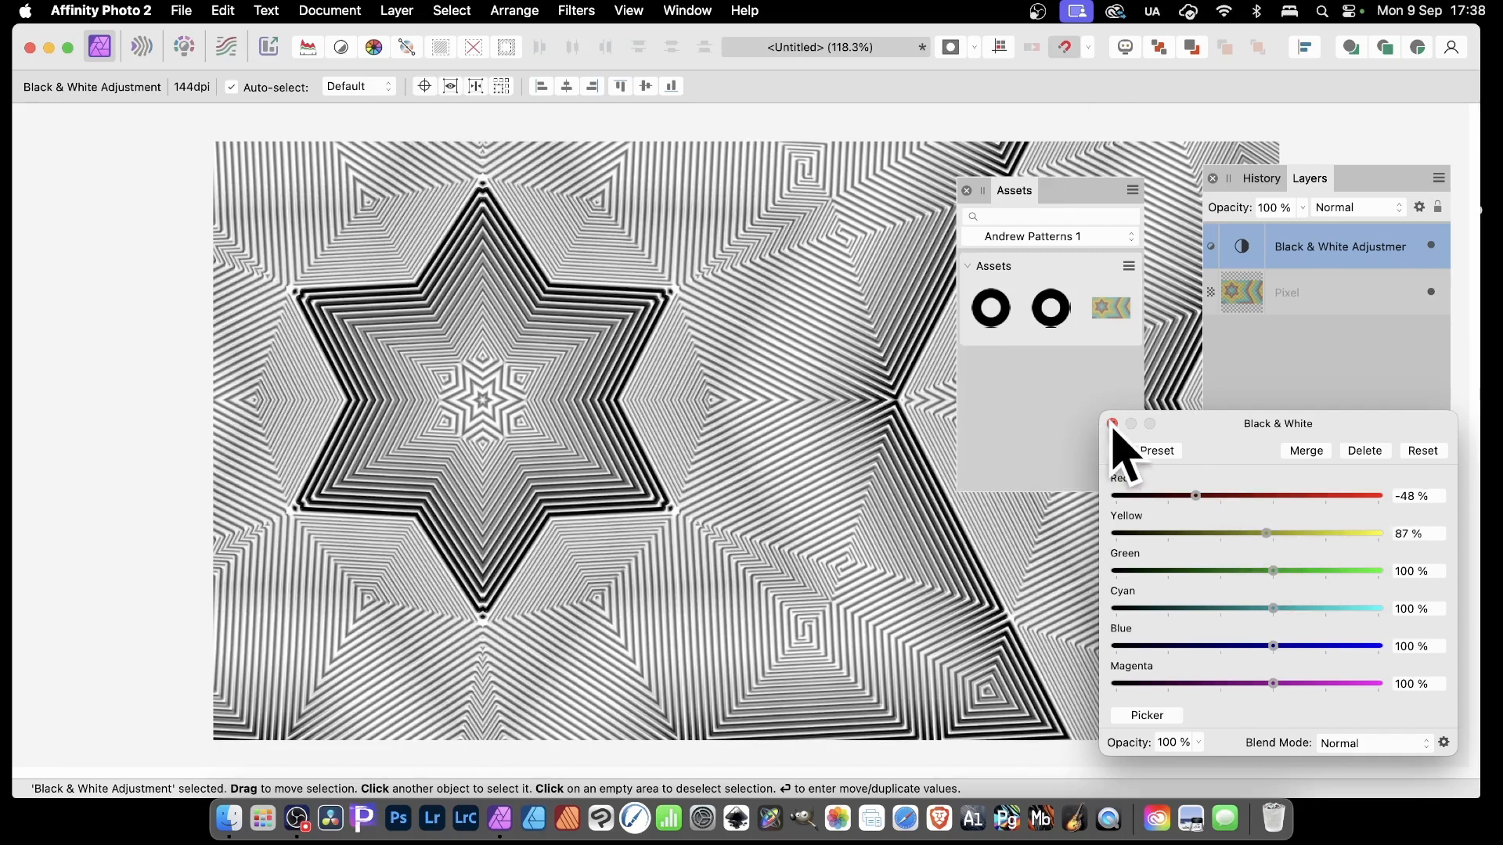
click(1306, 452)
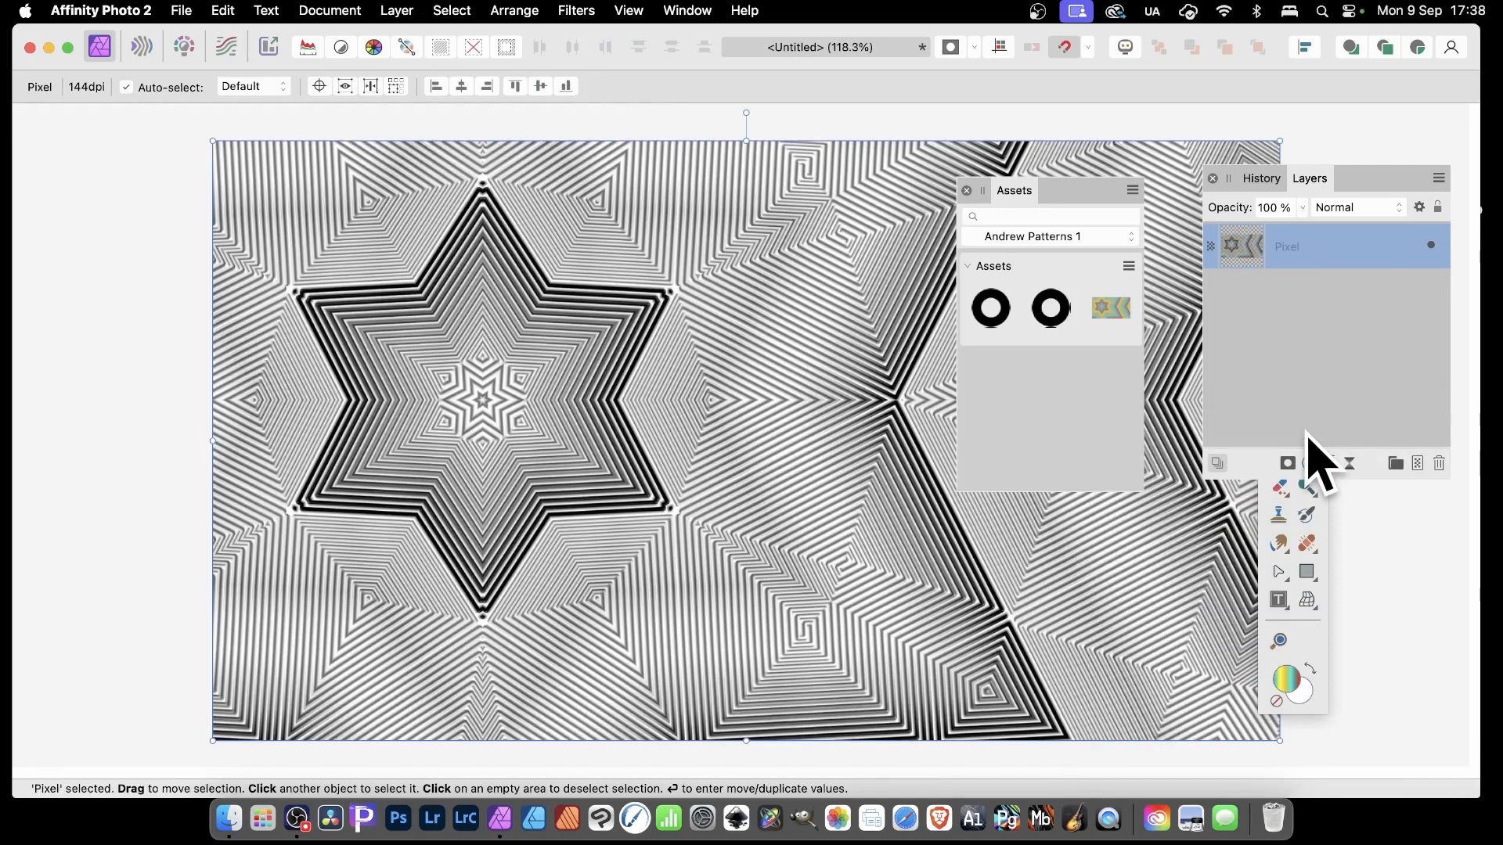
key(super+z)
key(super+z)
key(super+z)
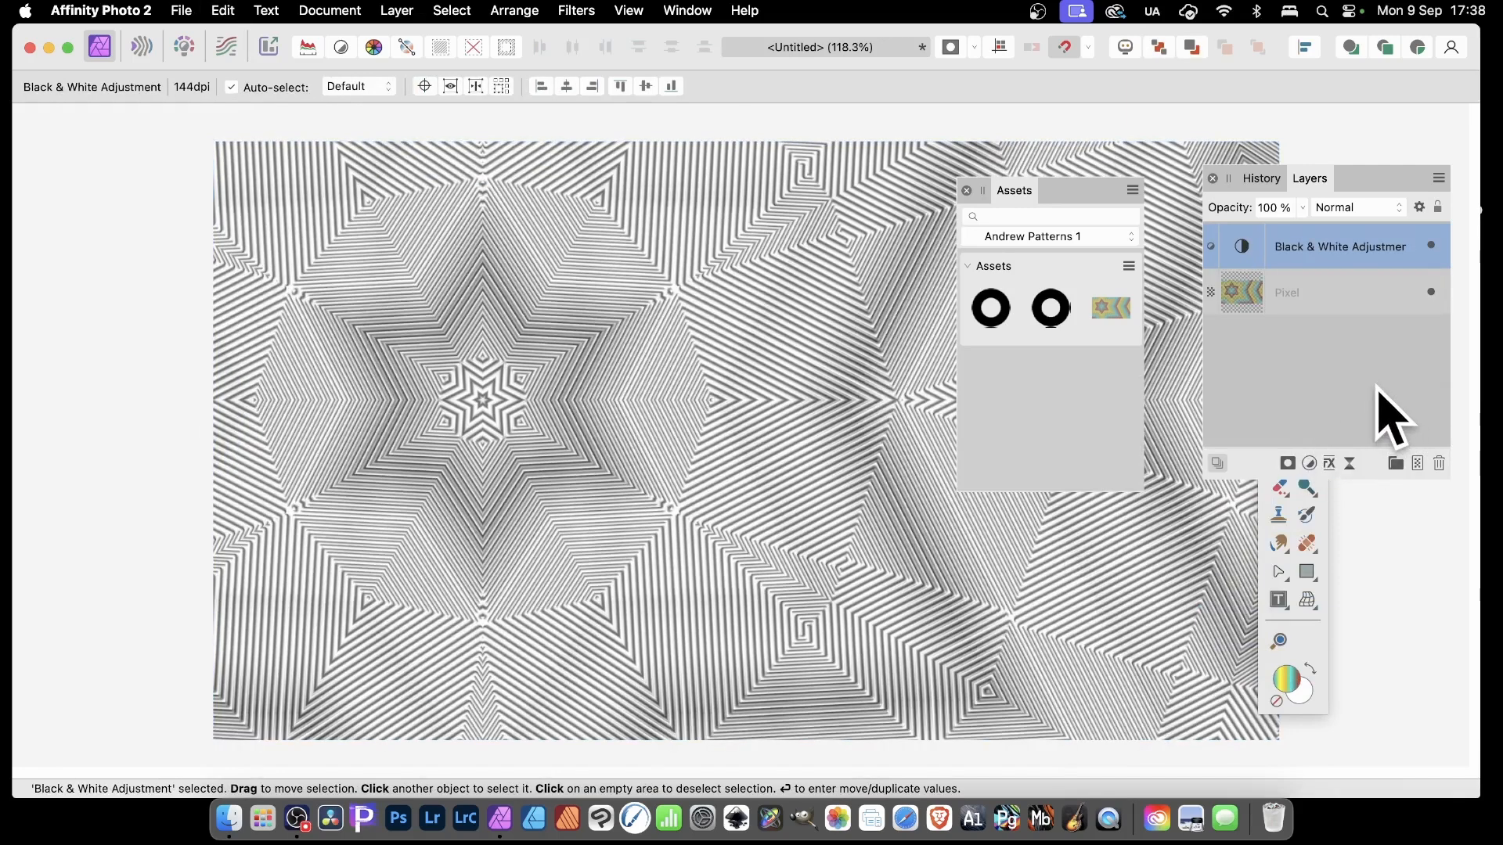
Add a Recolour adjustment layer above the pattern with a green hue of 147.3°
click(396, 10)
mouse_move(447, 266)
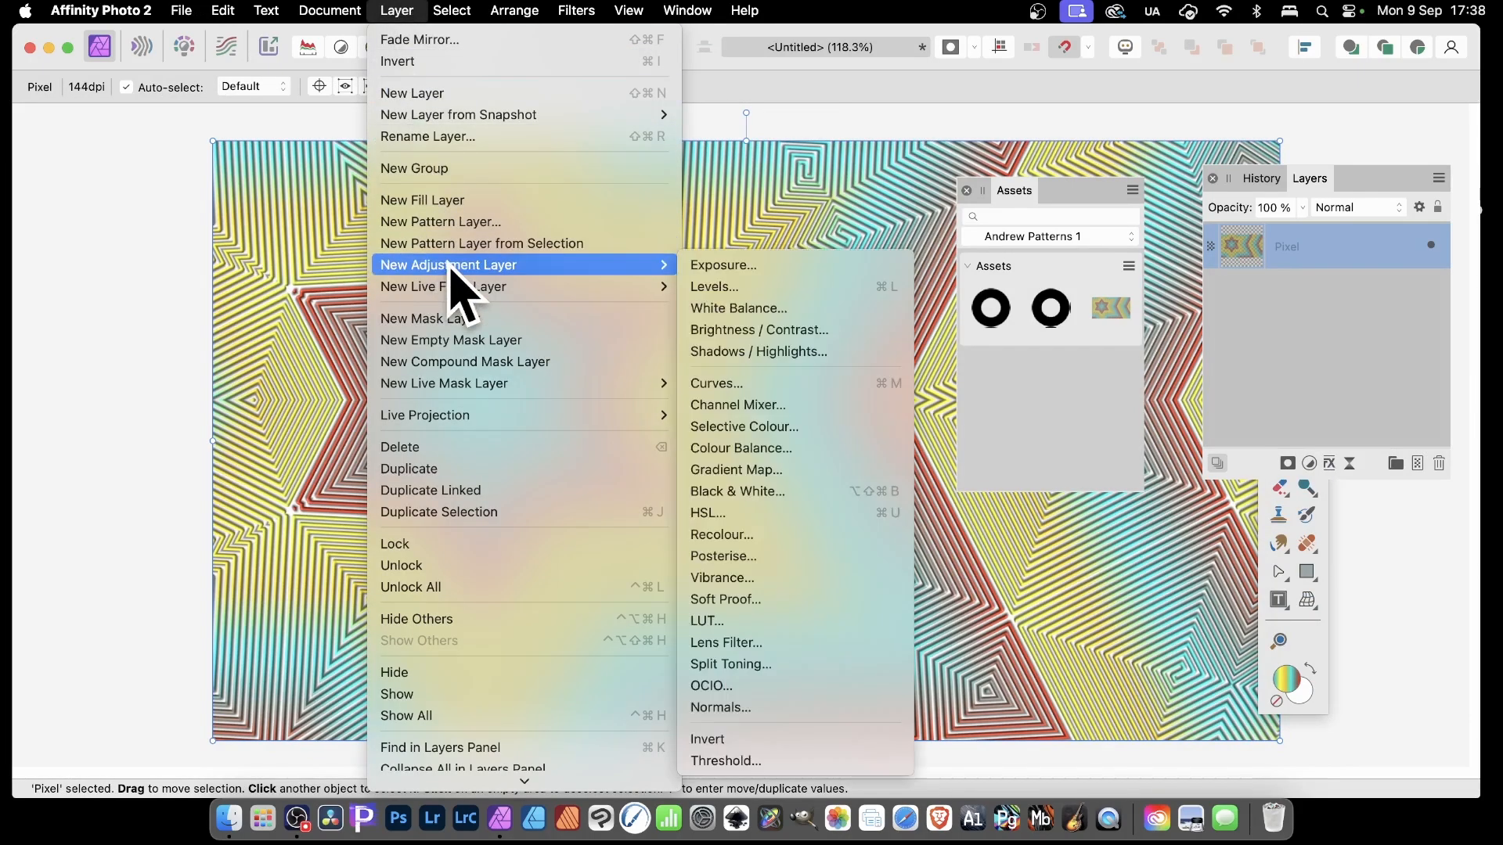
click(771, 529)
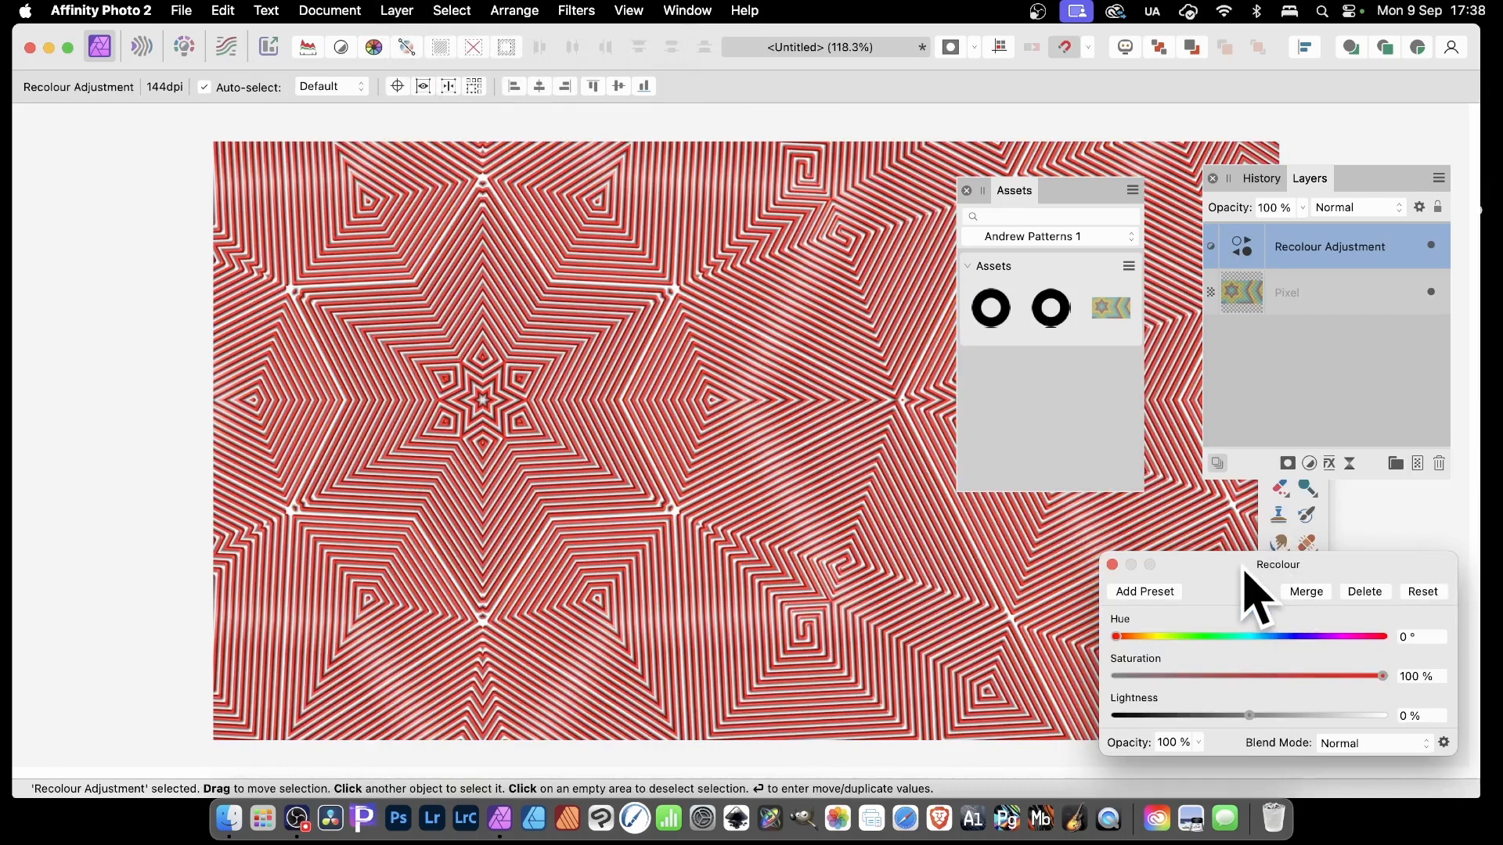
drag(1245, 573, 846, 284)
drag(718, 348, 826, 354)
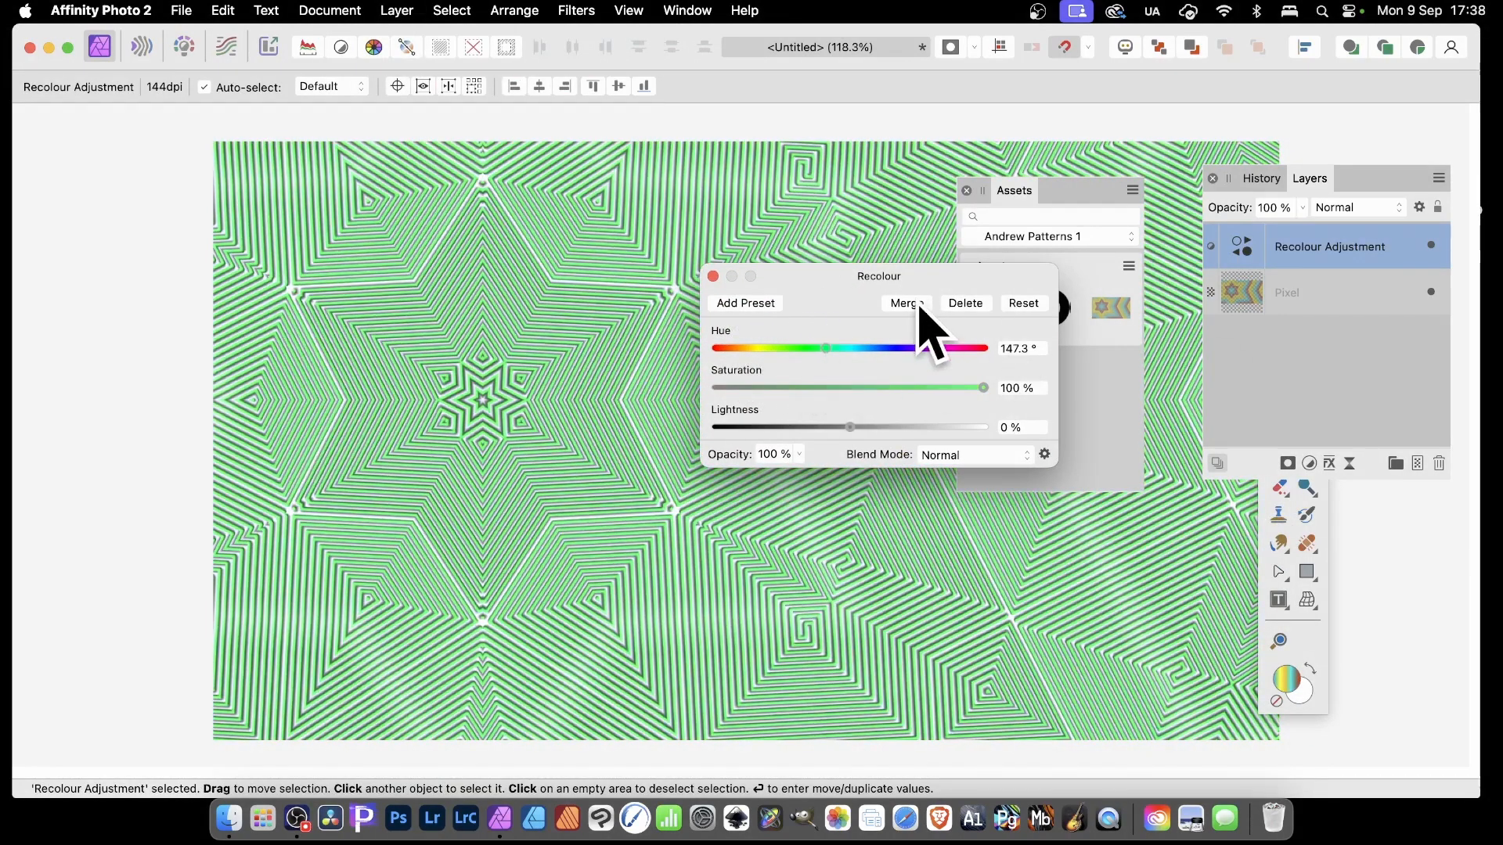
Merge the green Recolour adjustment into the pattern layer, then undo the recolouring to restore the original colours
click(906, 304)
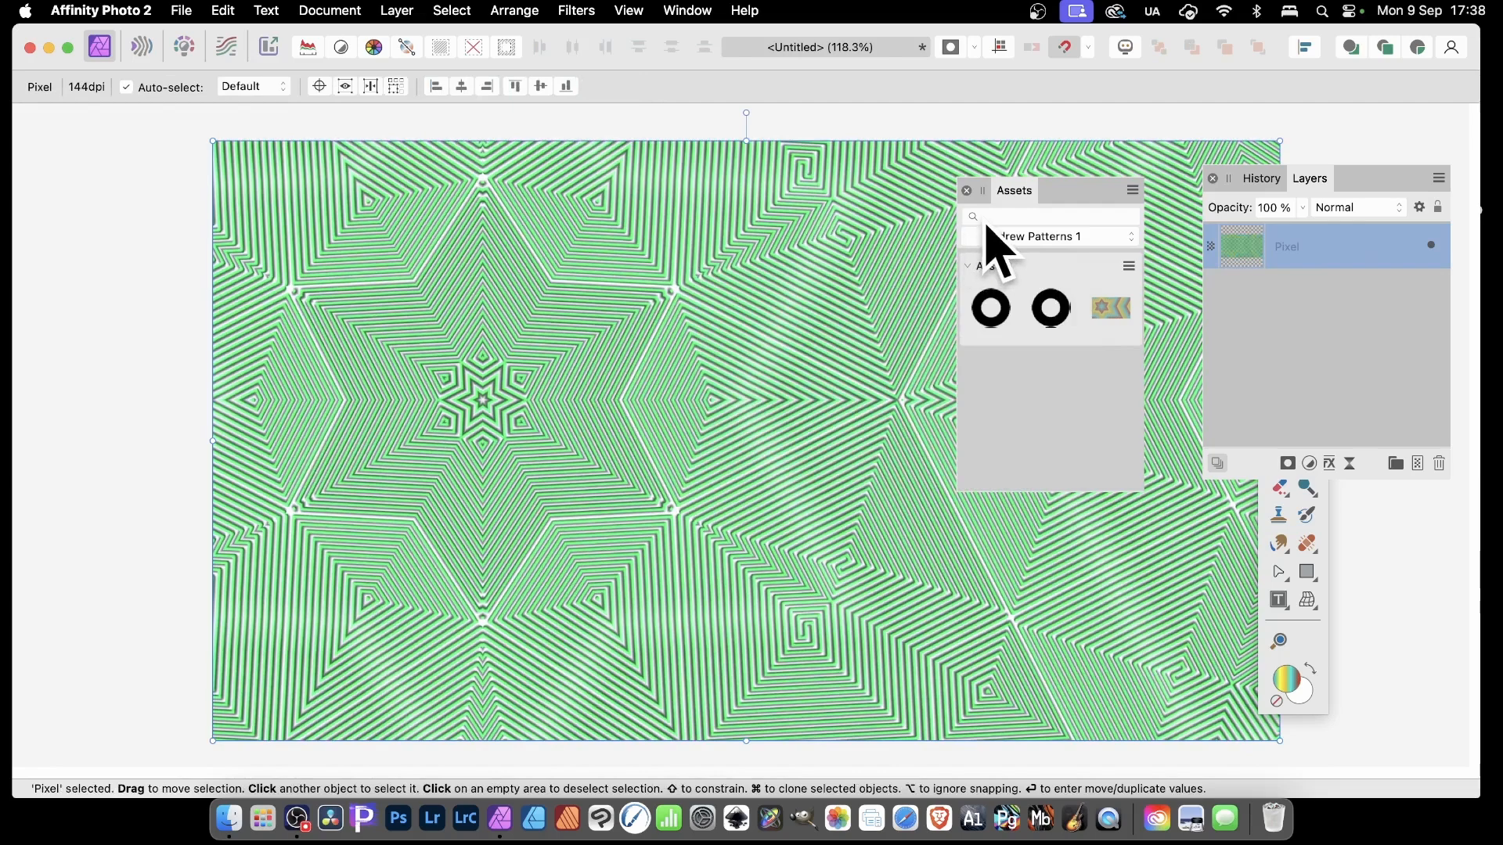
key(super+z)
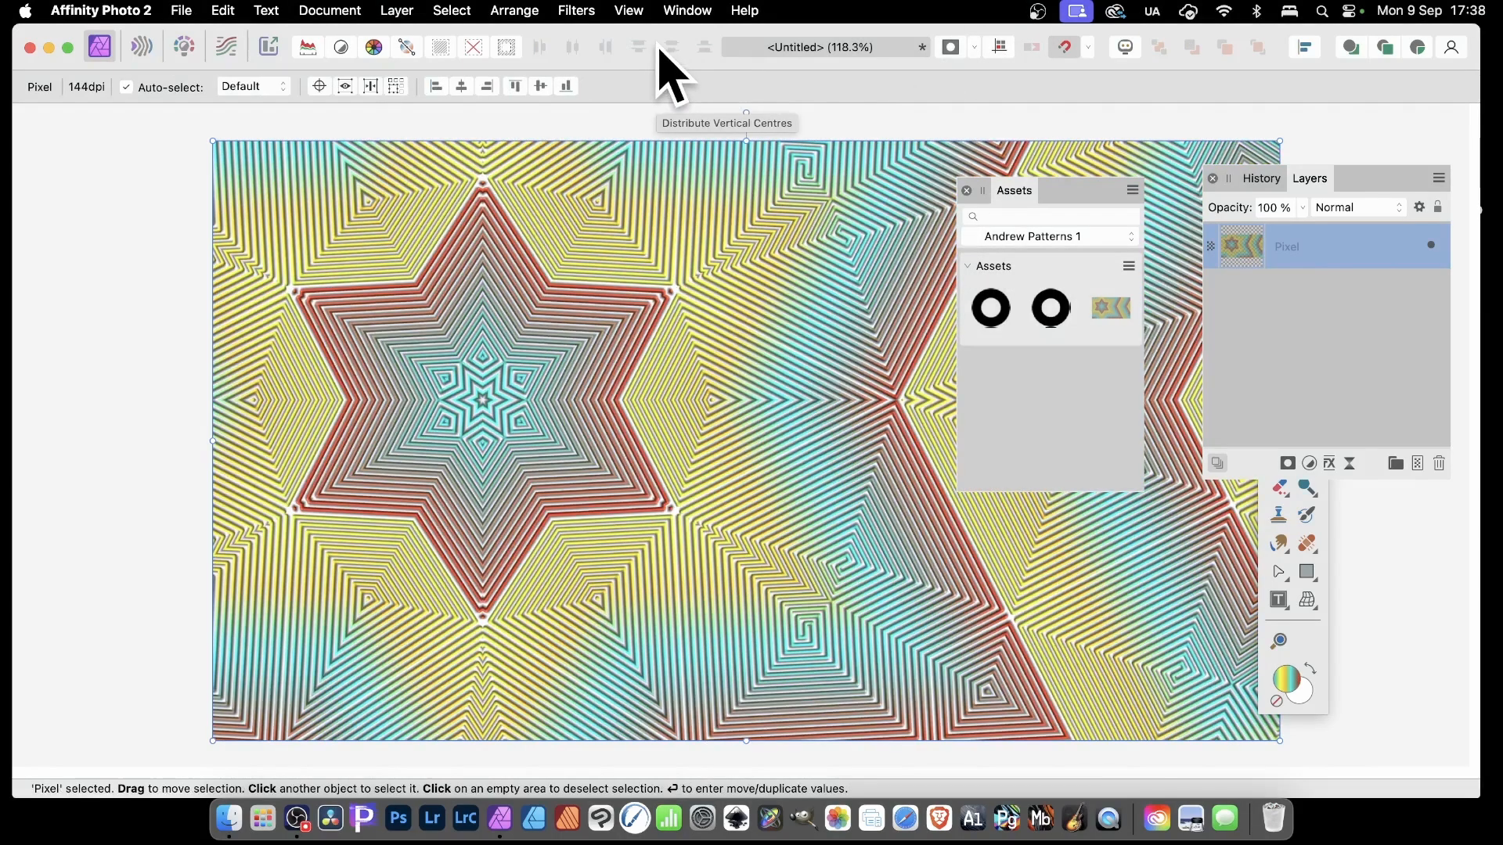
Add a live Twirl distort filter to the pattern layer and move its settings dialog closer to the star
click(396, 11)
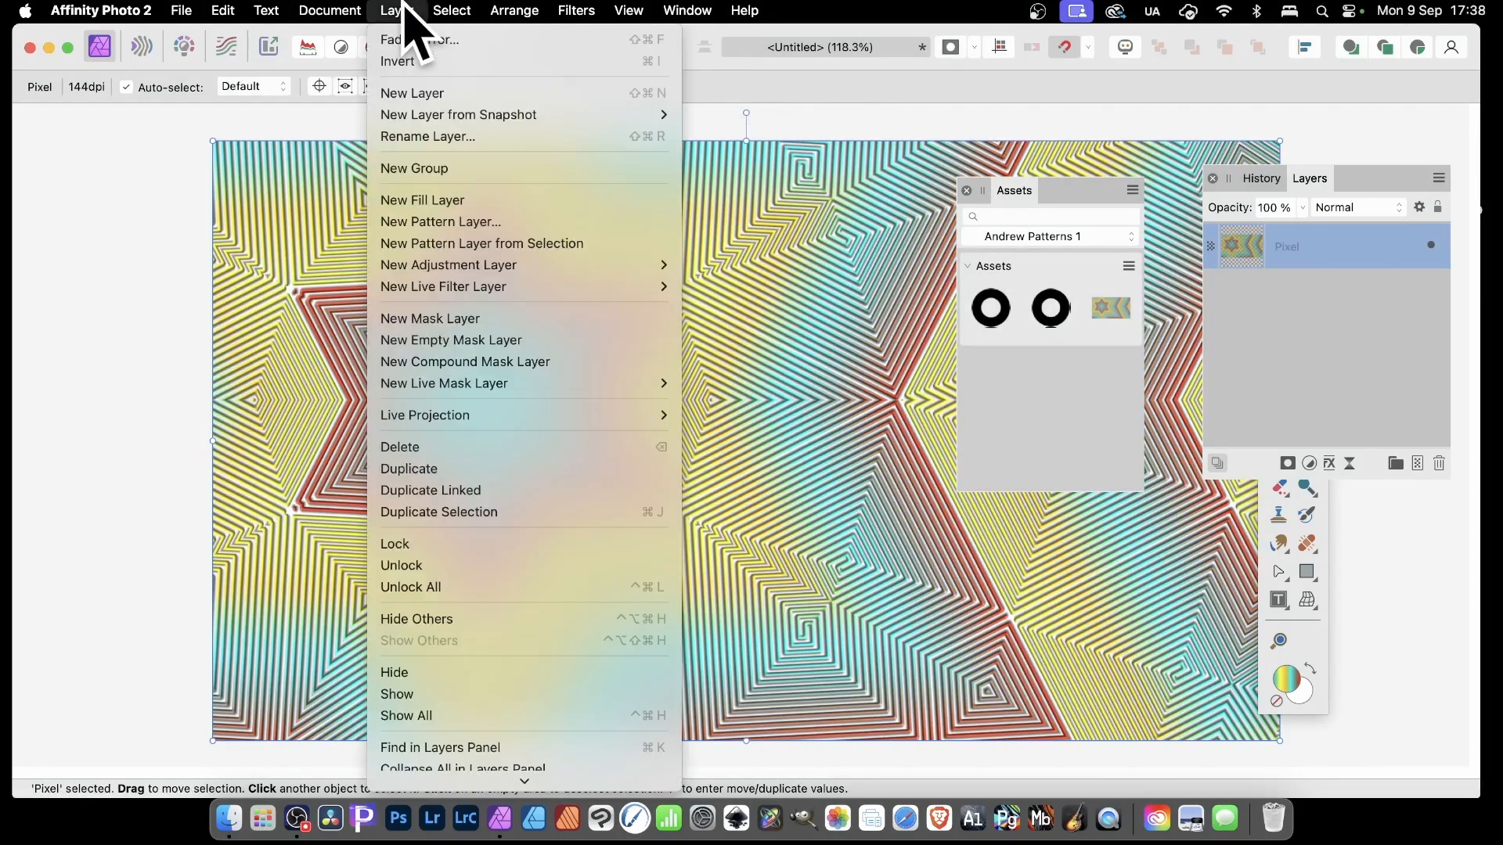
mouse_move(445, 289)
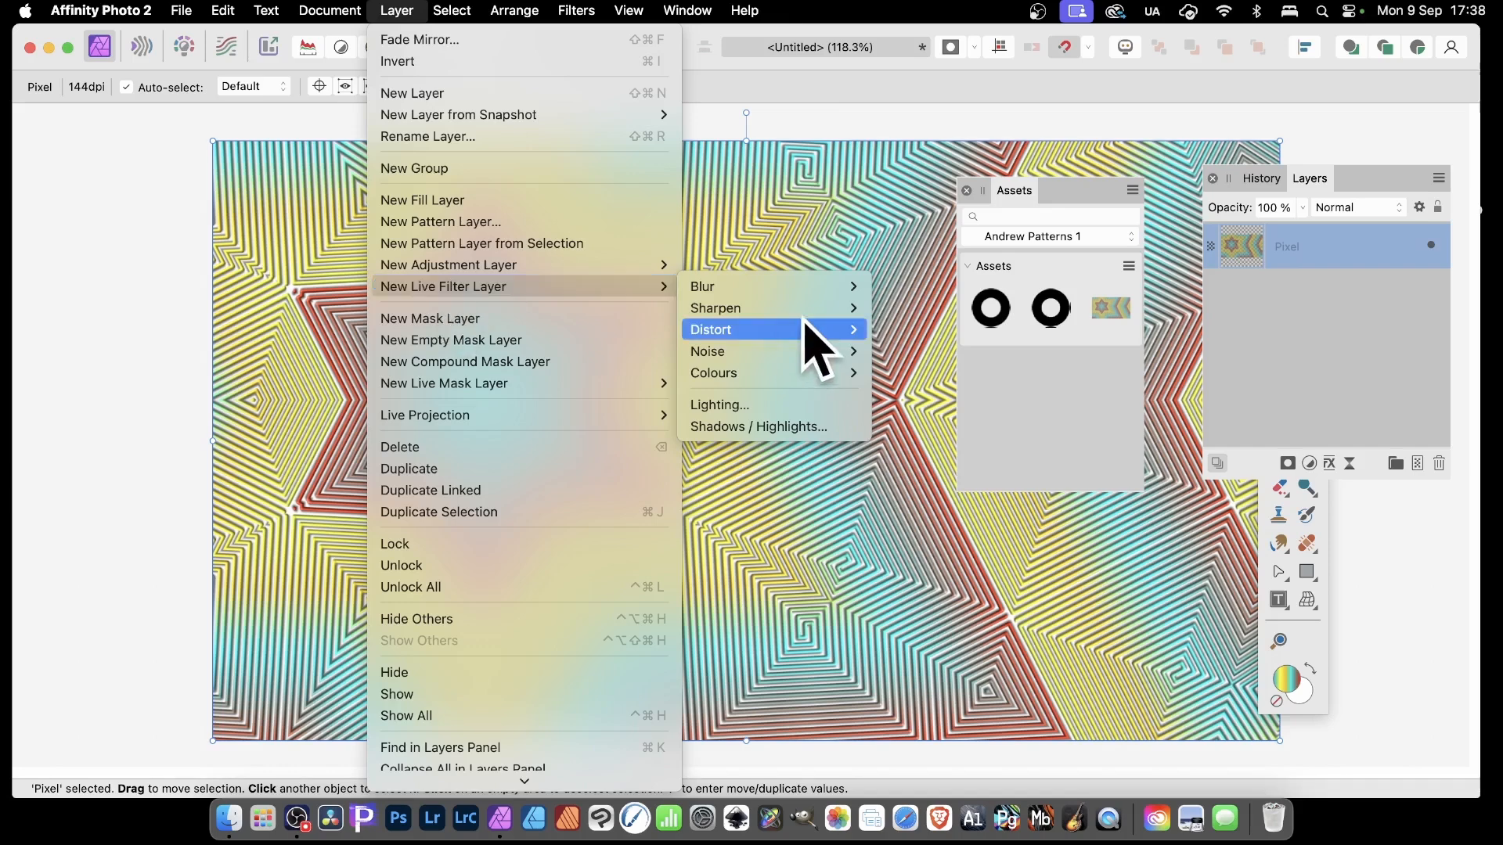
mouse_move(806, 287)
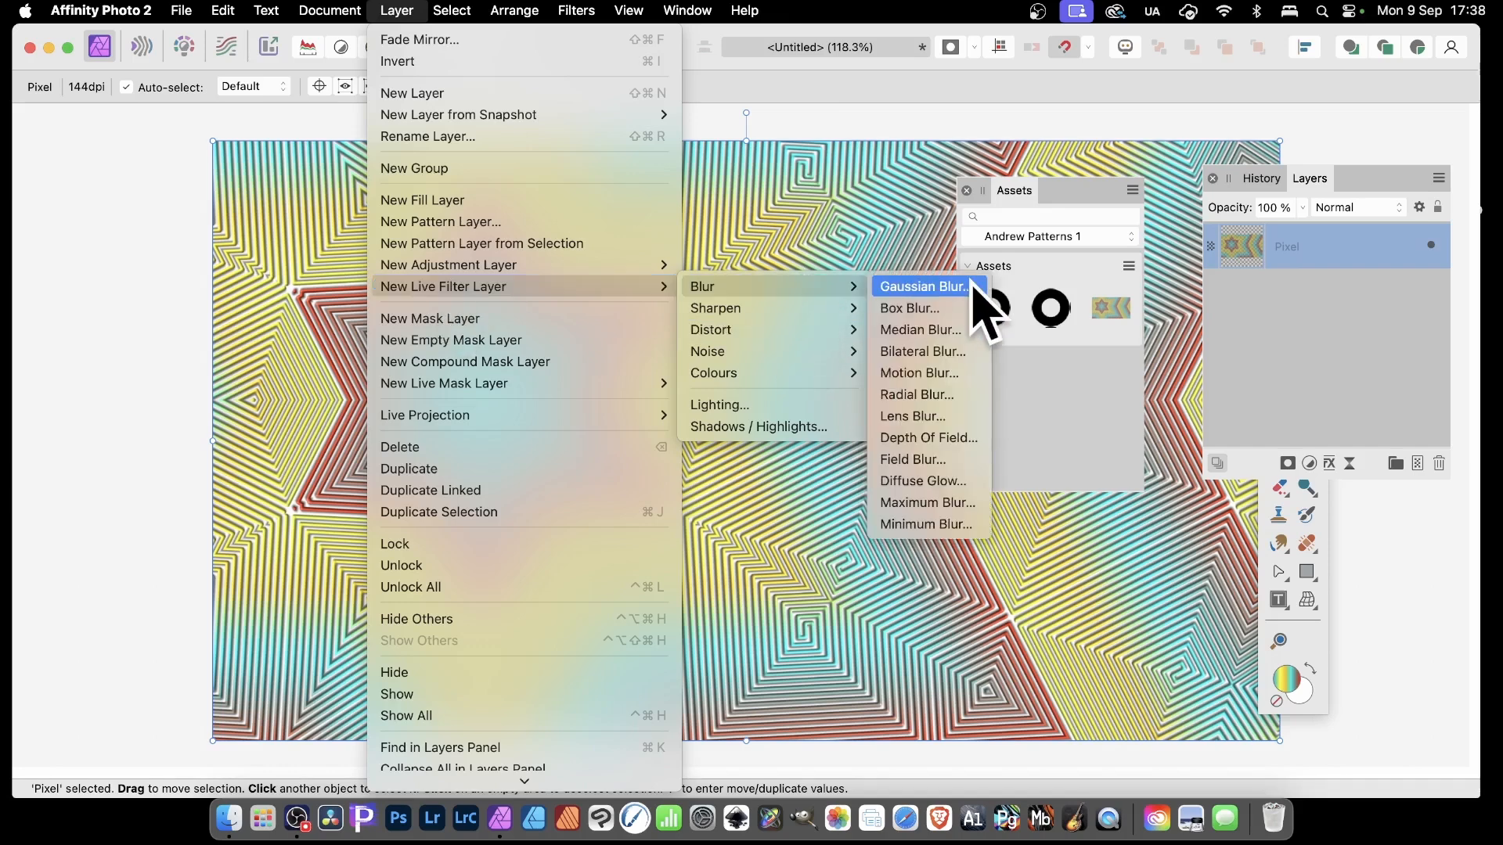
mouse_move(837, 332)
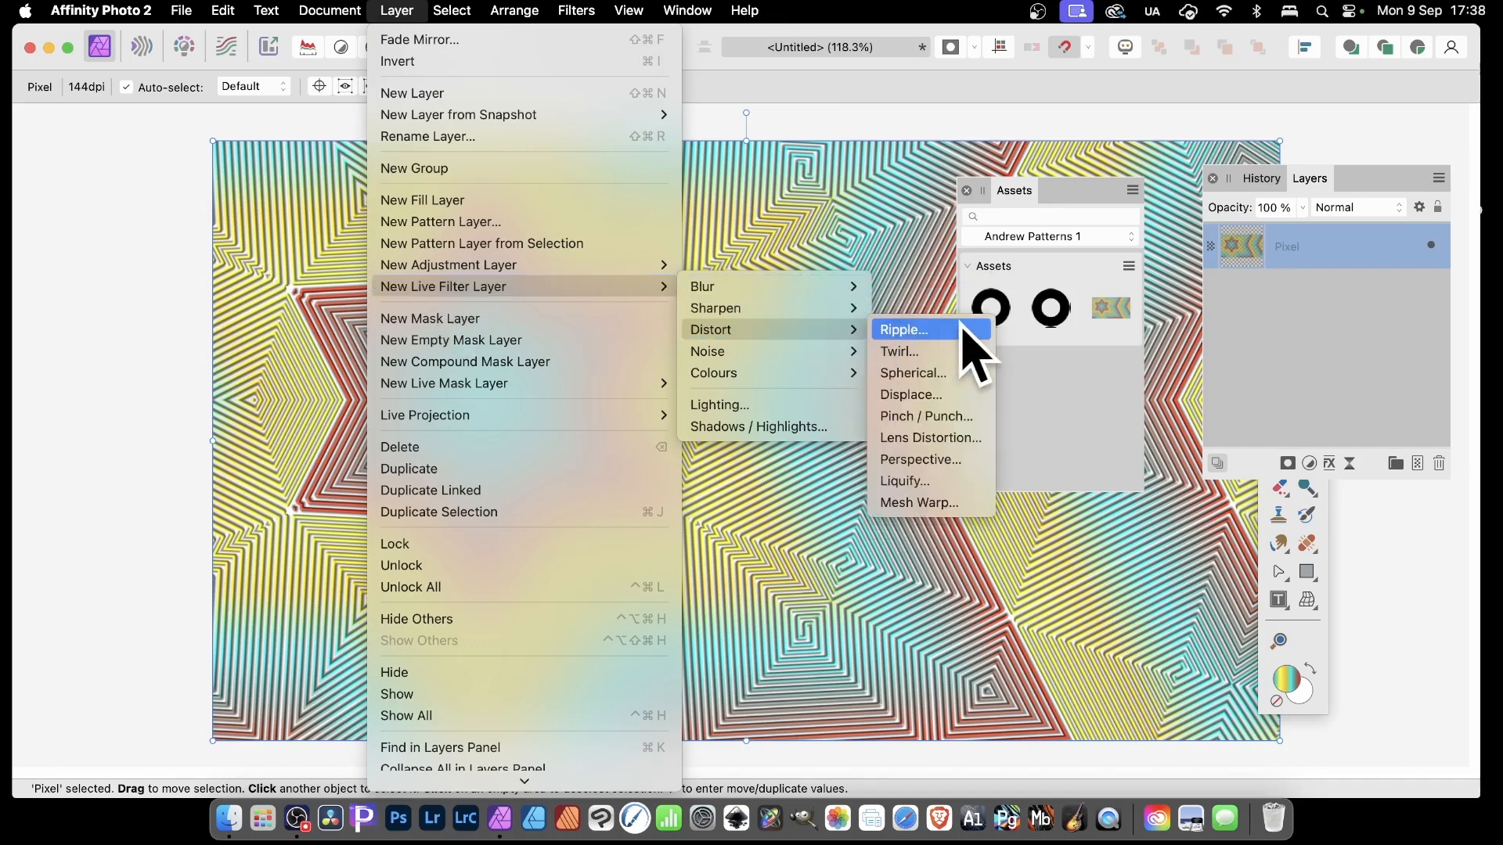
click(939, 351)
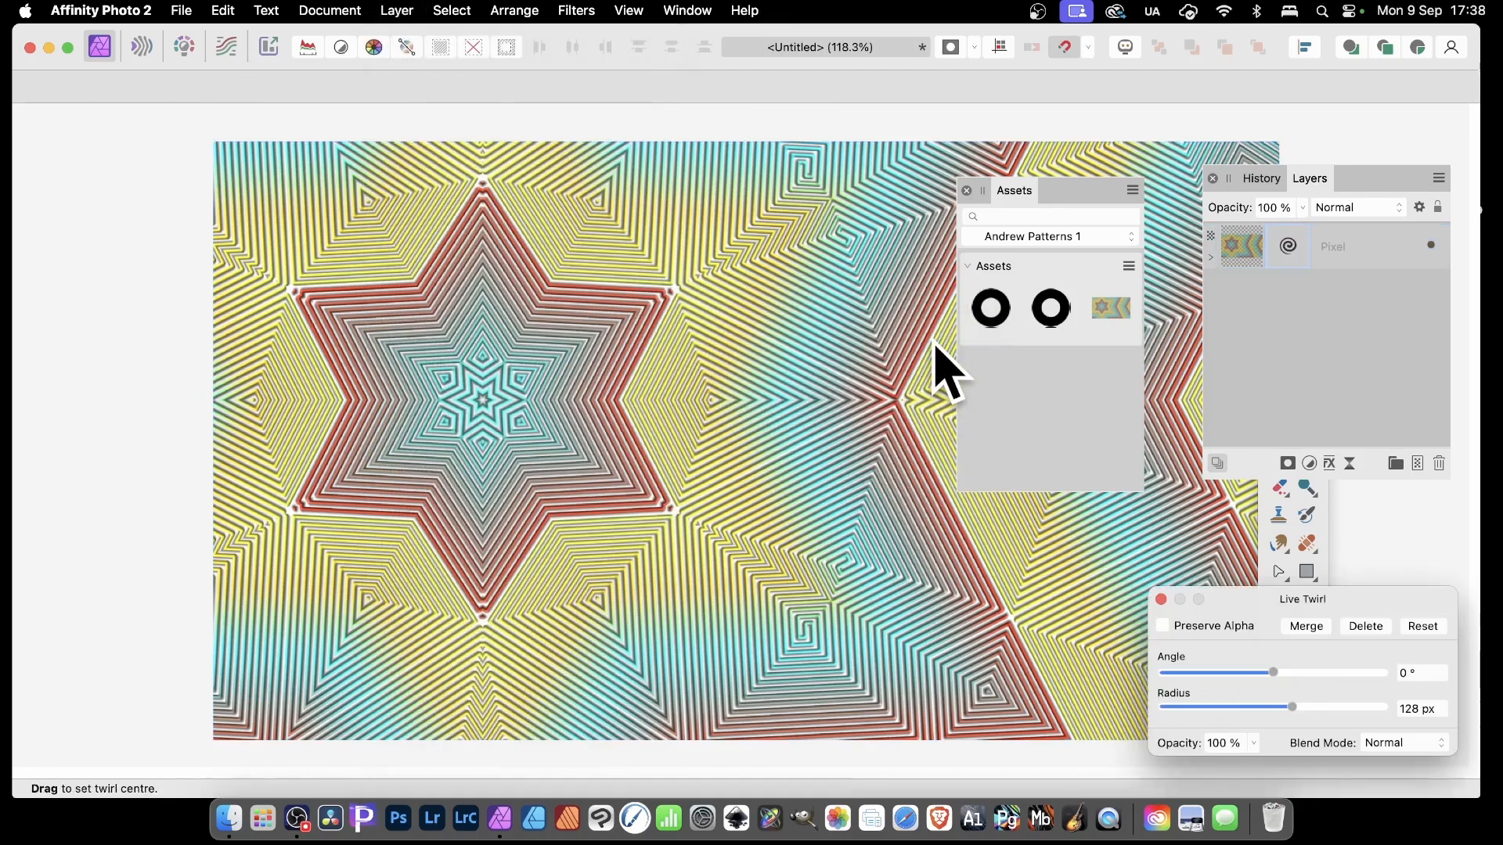
drag(1247, 594, 969, 451)
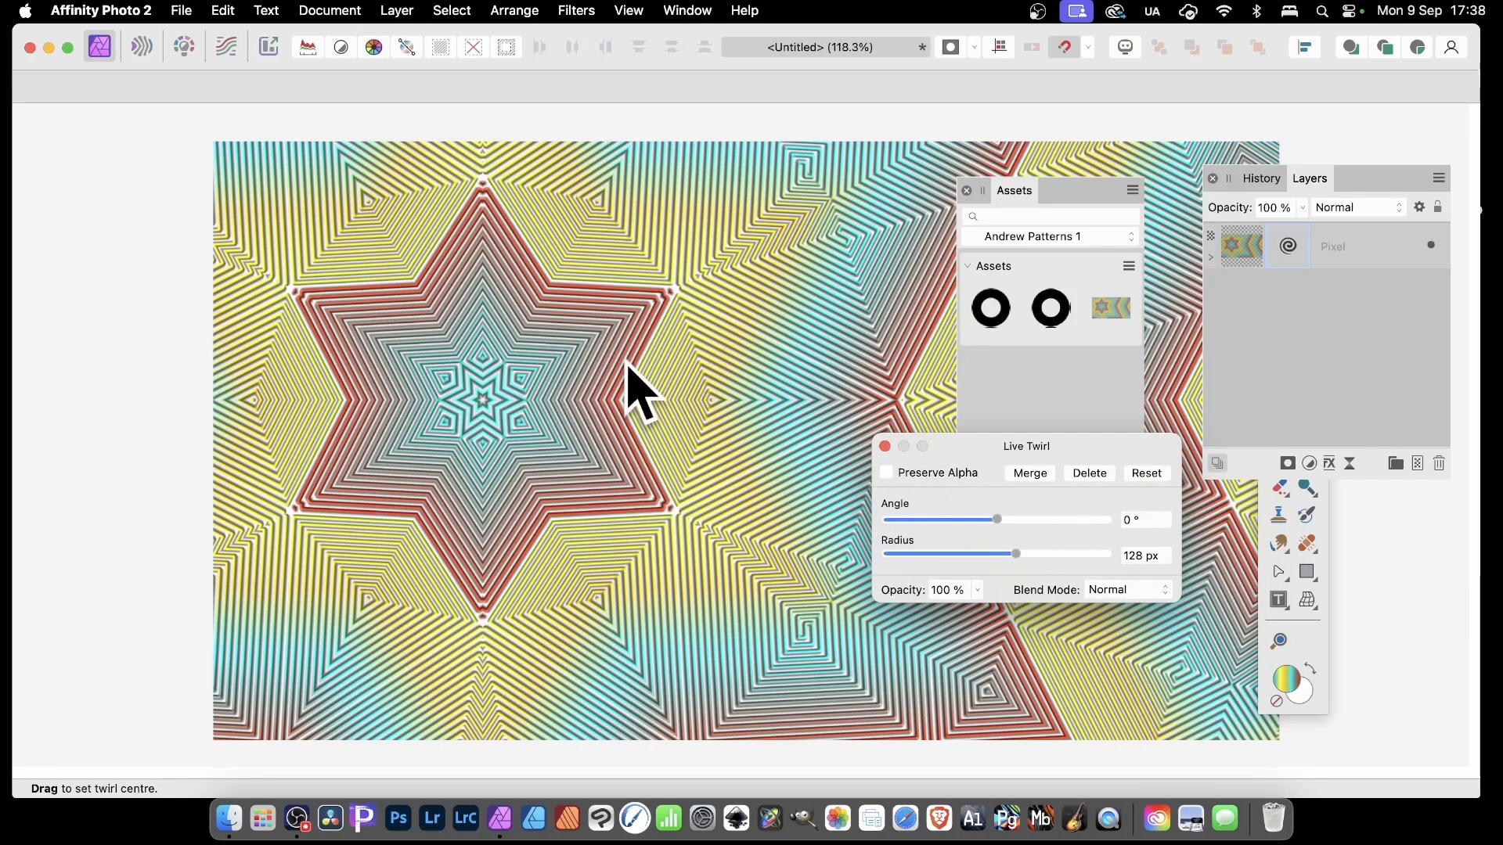
Set the twirl to 609.1° with a 464.4 px radius, centre it just right of the star, and reveal the filter nested under the pattern layer
click(673, 400)
drag(996, 518, 1089, 519)
drag(776, 395, 536, 360)
drag(1016, 553, 1087, 553)
drag(469, 325, 663, 362)
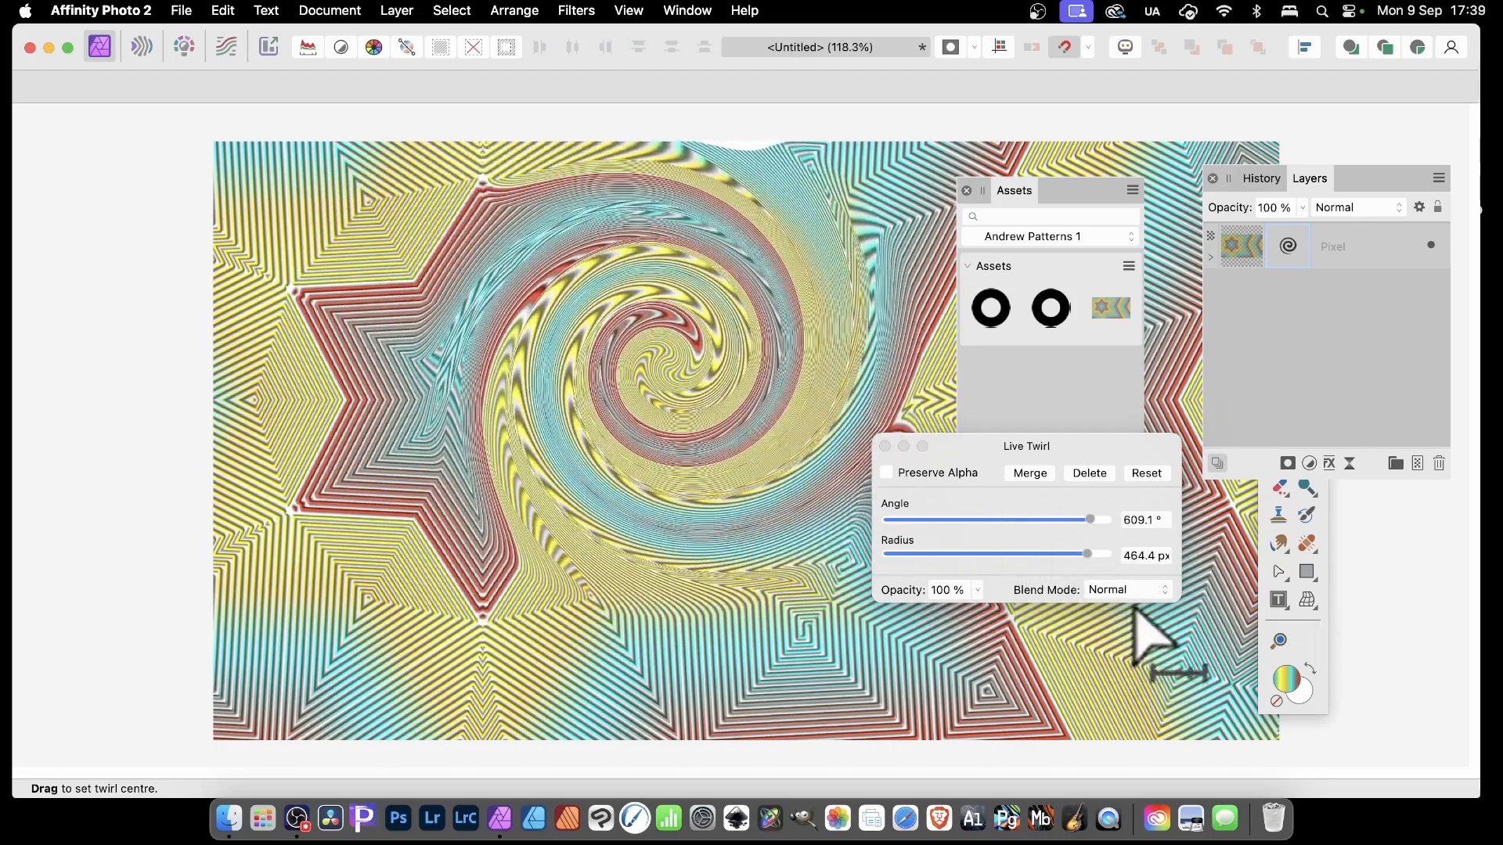
click(885, 446)
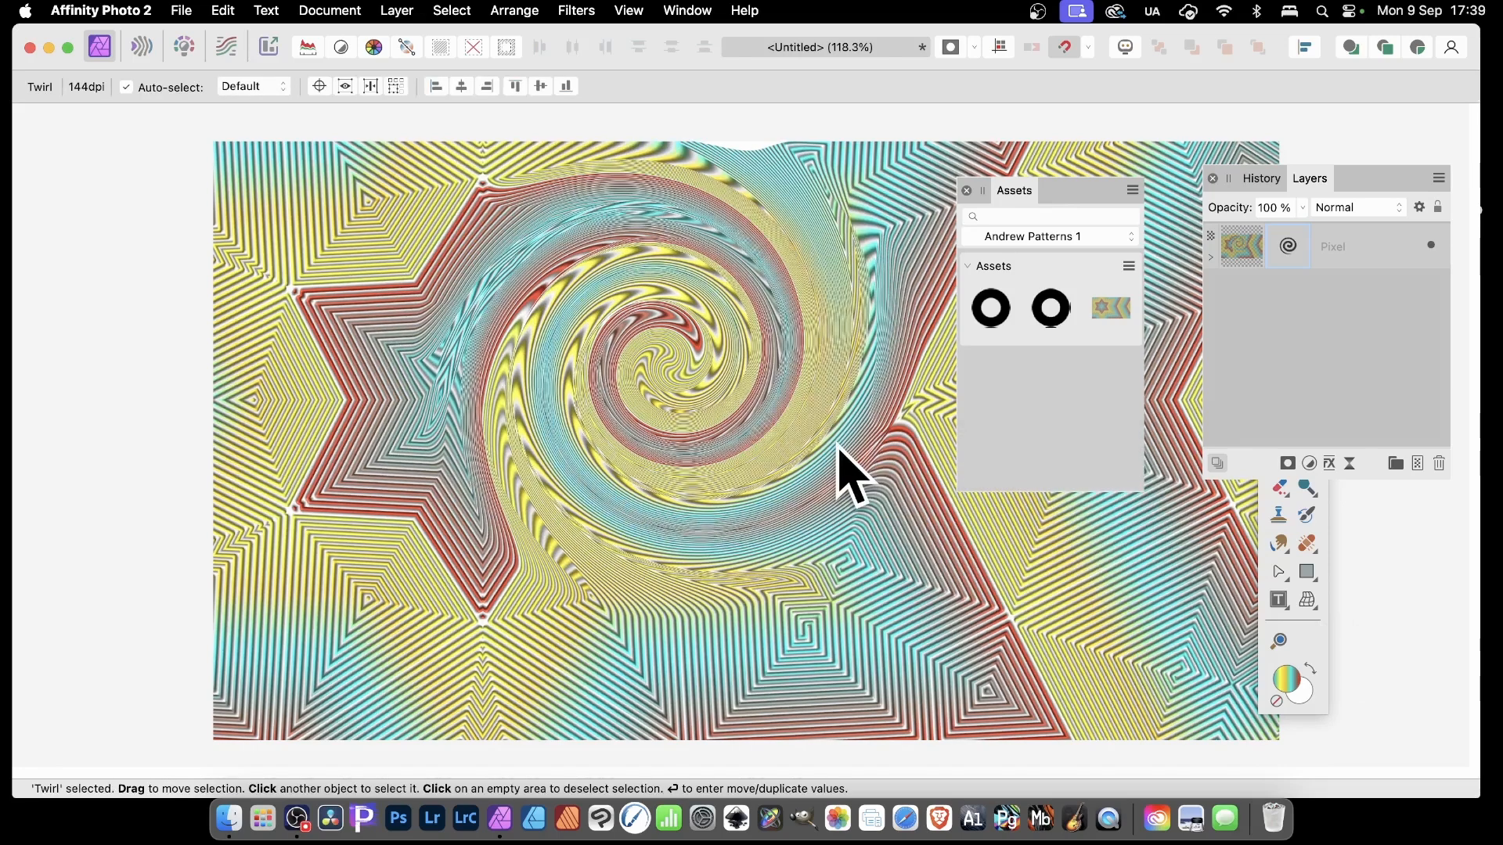
click(1212, 260)
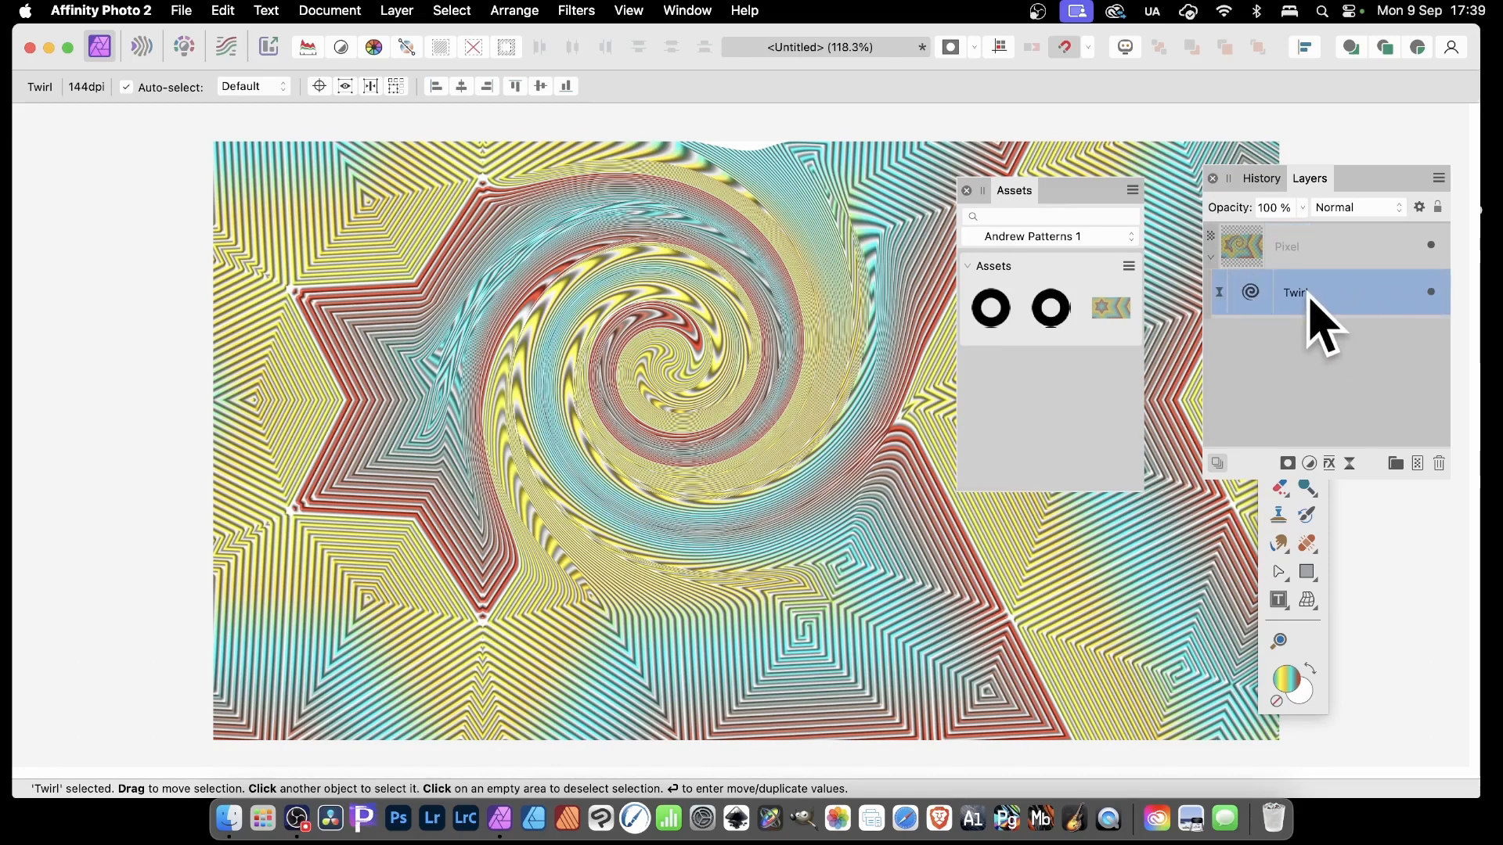